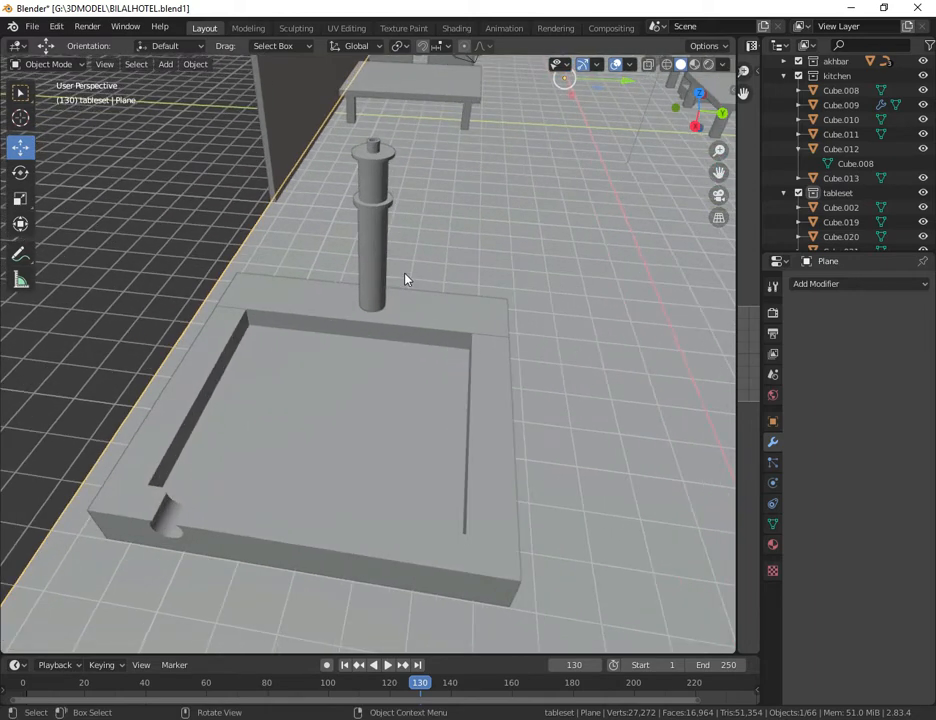
# Step: Deselect the floor plane and save the Blender file
pyautogui.scroll(-4, 614, 236)
pyautogui.click(242, 265)
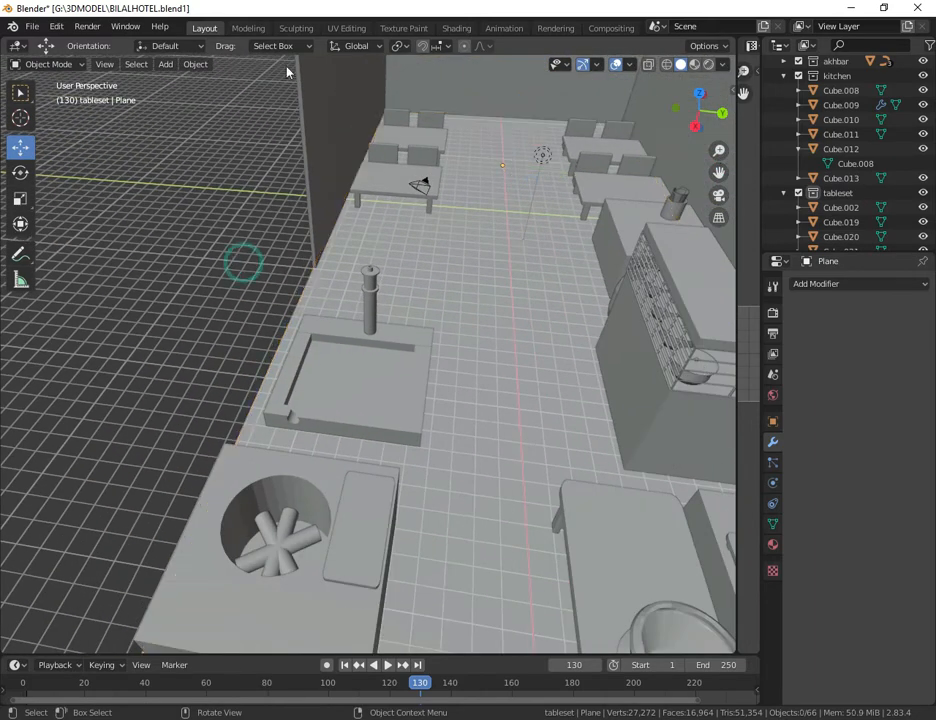
pyautogui.hotkey('ctrl', 's')
# Step: Add a mesh cylinder with 32 vertices, 1 m radius and 2 m depth to the scene
pyautogui.click(177, 68)
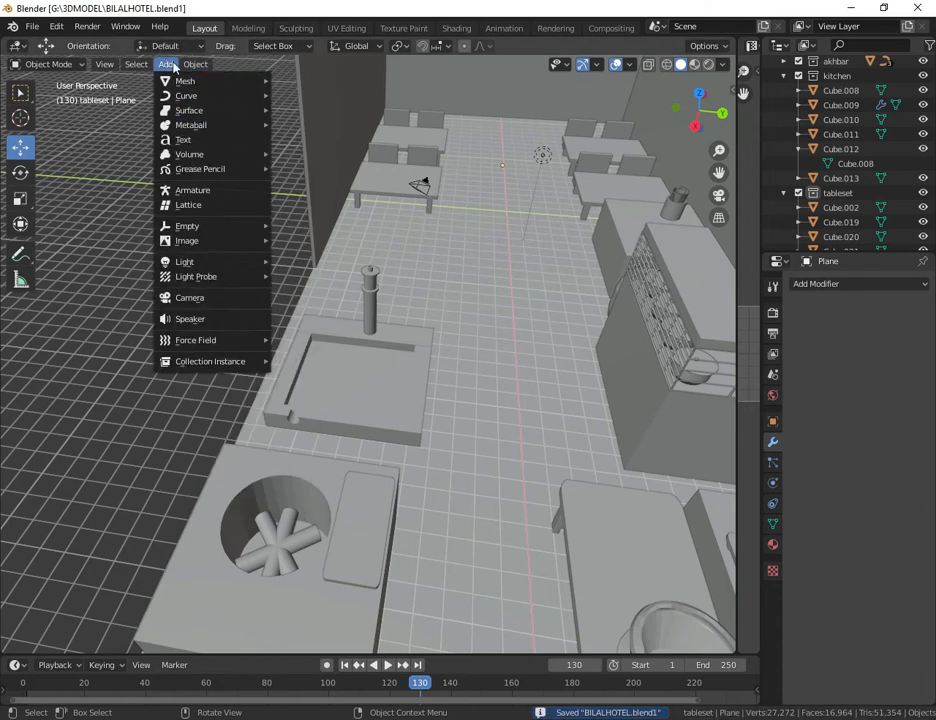
pyautogui.moveTo(190, 80)
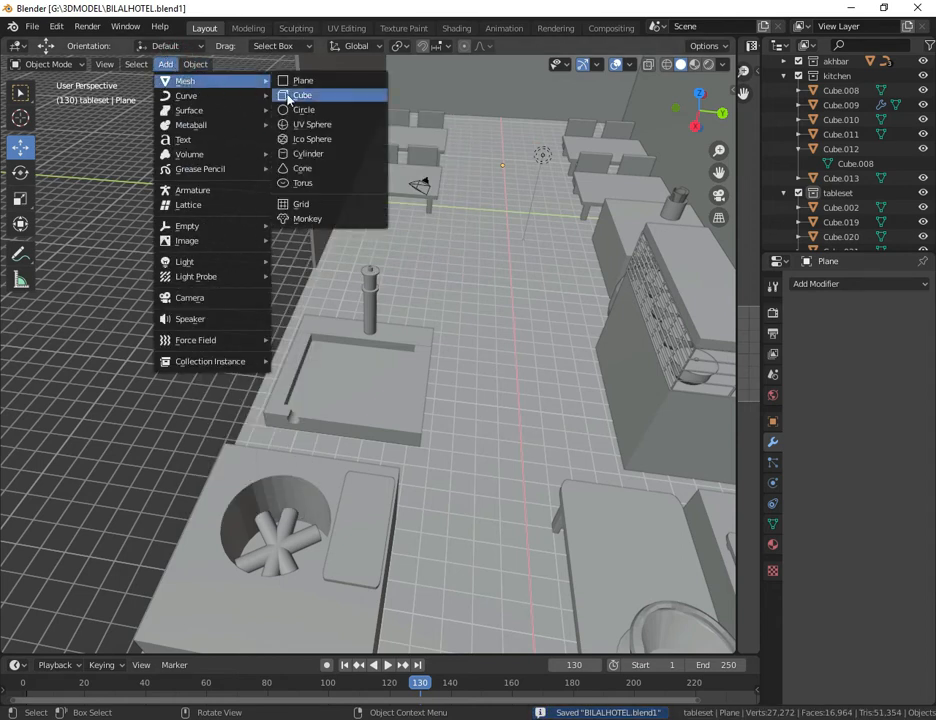
pyautogui.click(341, 155)
pyautogui.scroll(-8, 624, 389)
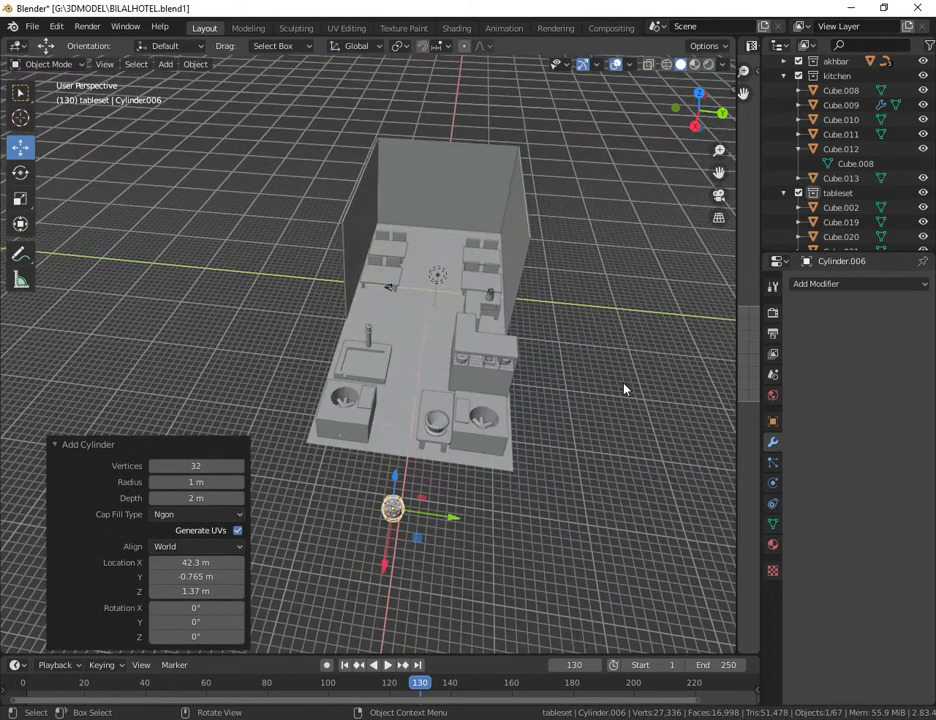
# Step: Move the new cylinder along X and Y to the basin's rear rim, beside the base of the pump column
pyautogui.moveTo(386, 568); pyautogui.dragTo(410, 435)
pyautogui.scroll(5, 410, 435)
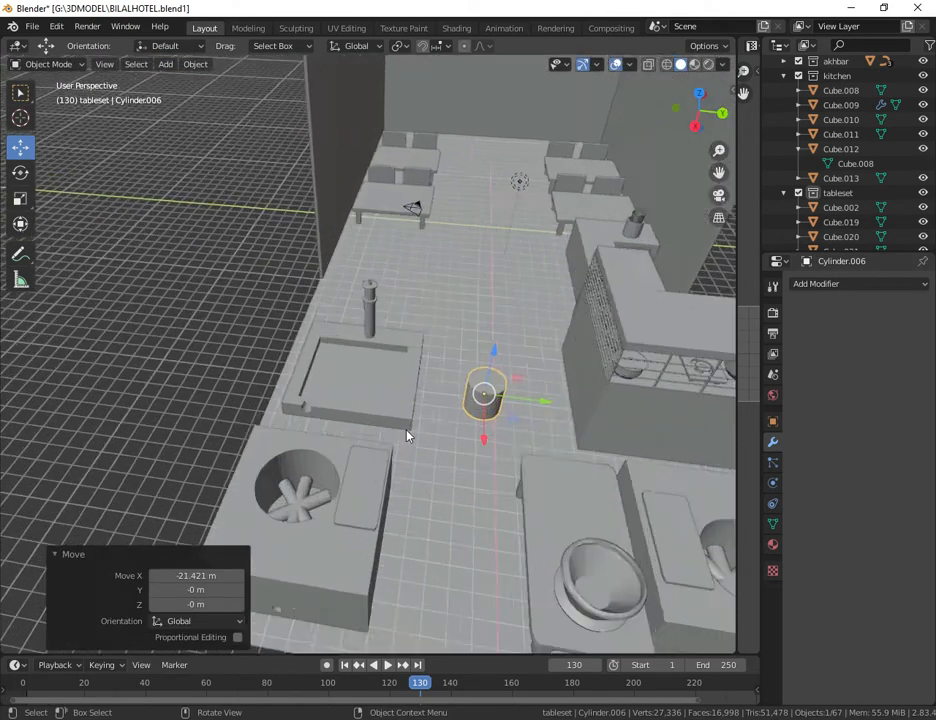
pyautogui.moveTo(603, 425); pyautogui.dragTo(468, 389)
pyautogui.scroll(5, 466, 389)
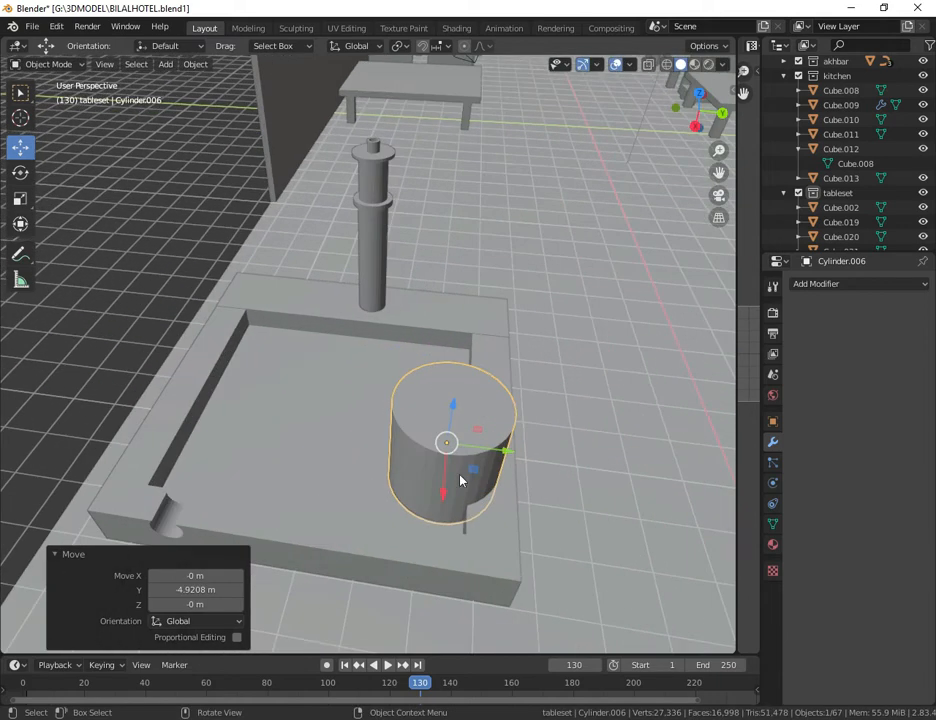
pyautogui.moveTo(445, 495); pyautogui.dragTo(440, 369)
pyautogui.moveTo(522, 328); pyautogui.dragTo(471, 320)
pyautogui.scroll(2, 472, 320)
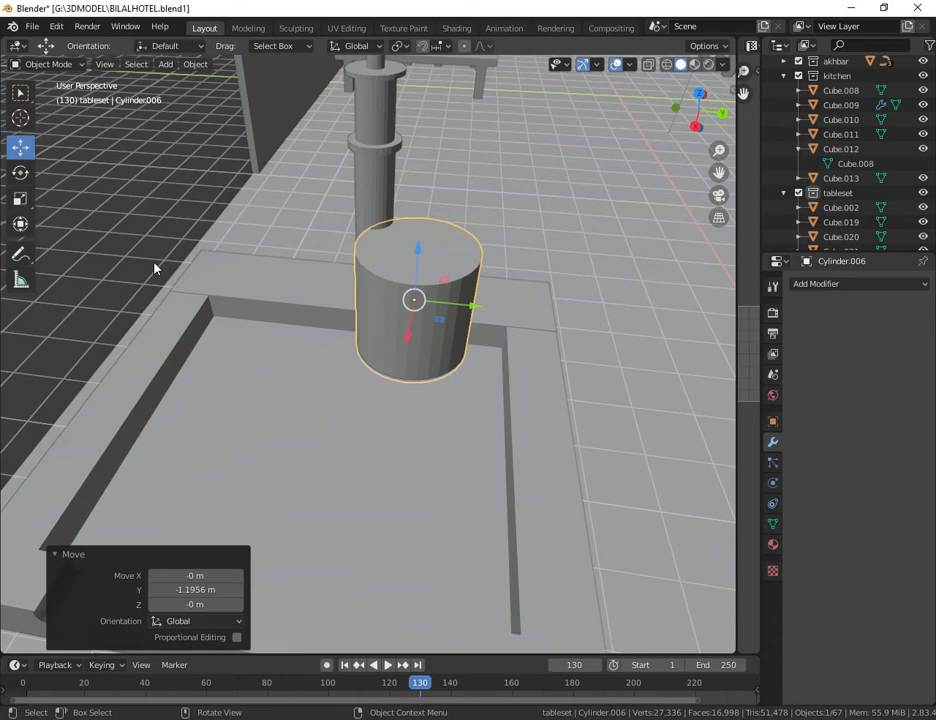
# Step: Scale the cylinder uniformly by about 0.175
pyautogui.press('s')
pyautogui.click(369, 310)
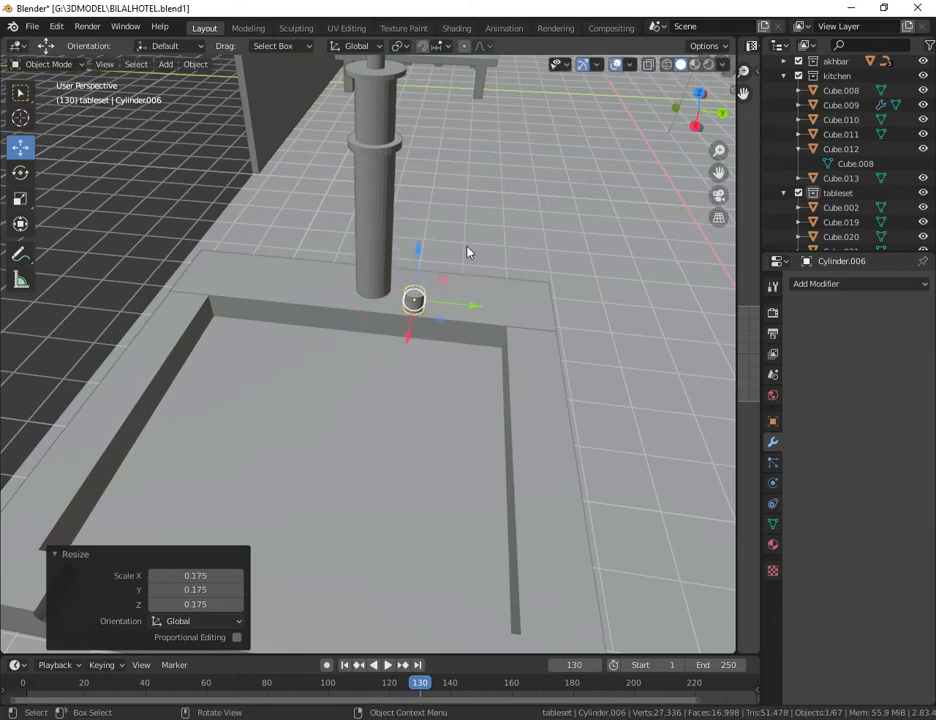
pyautogui.moveTo(722, 113); pyautogui.dragTo(544, 228)
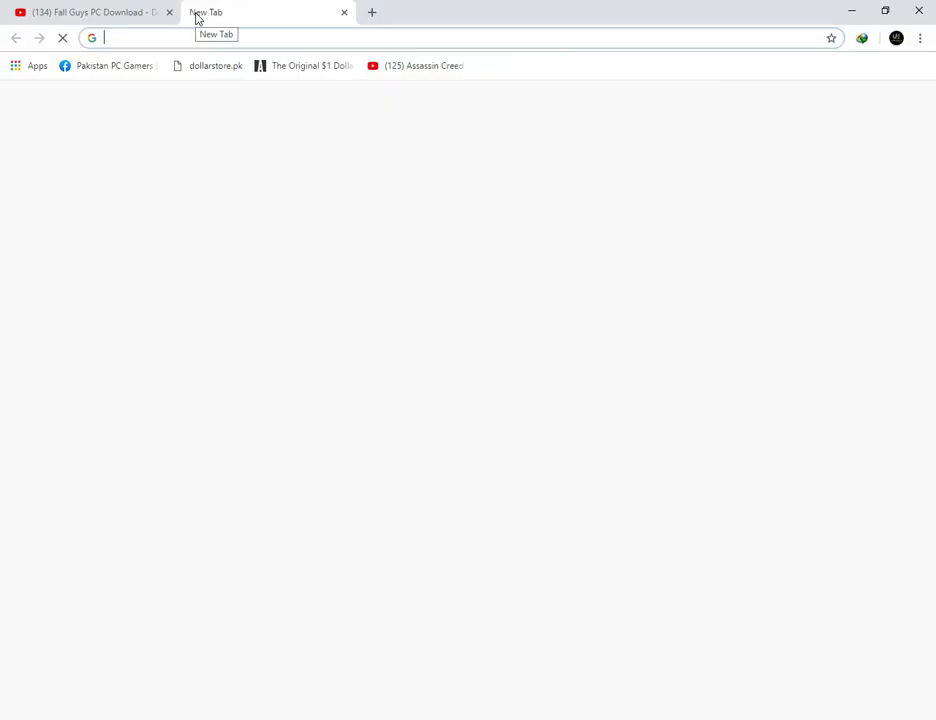
# Step: Switch to the Chrome browser and search Google Images for "nalka"
pyautogui.write('nalka')
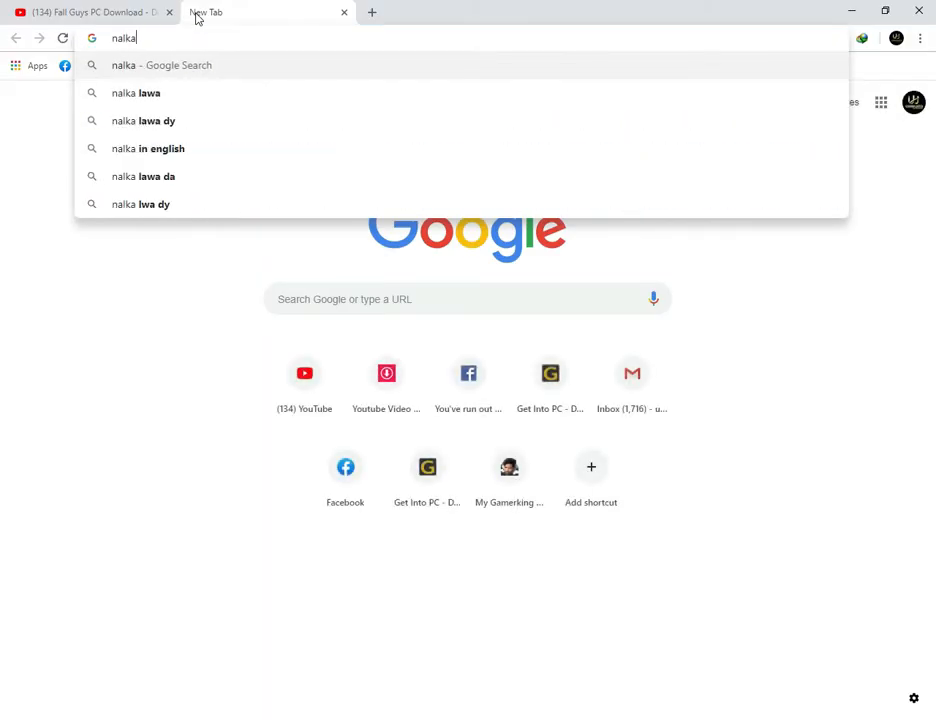
pyautogui.press('Return')
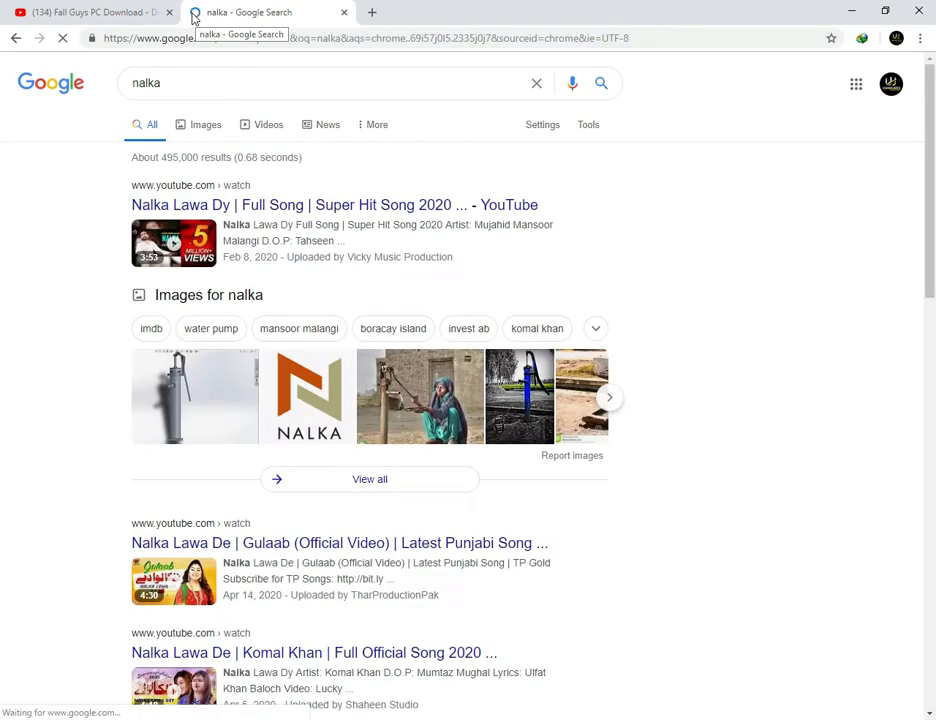
pyautogui.click(201, 120)
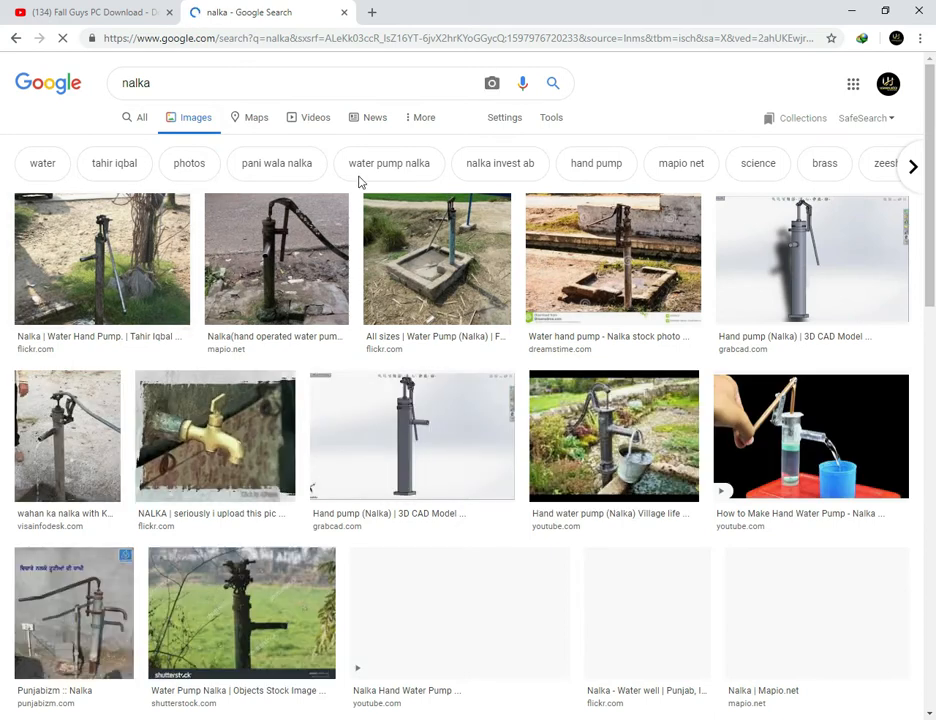
# Step: Open the GrabCAD page of the Hand pump (Nalka) 3D model as a reference and close the search results
pyautogui.click(834, 235)
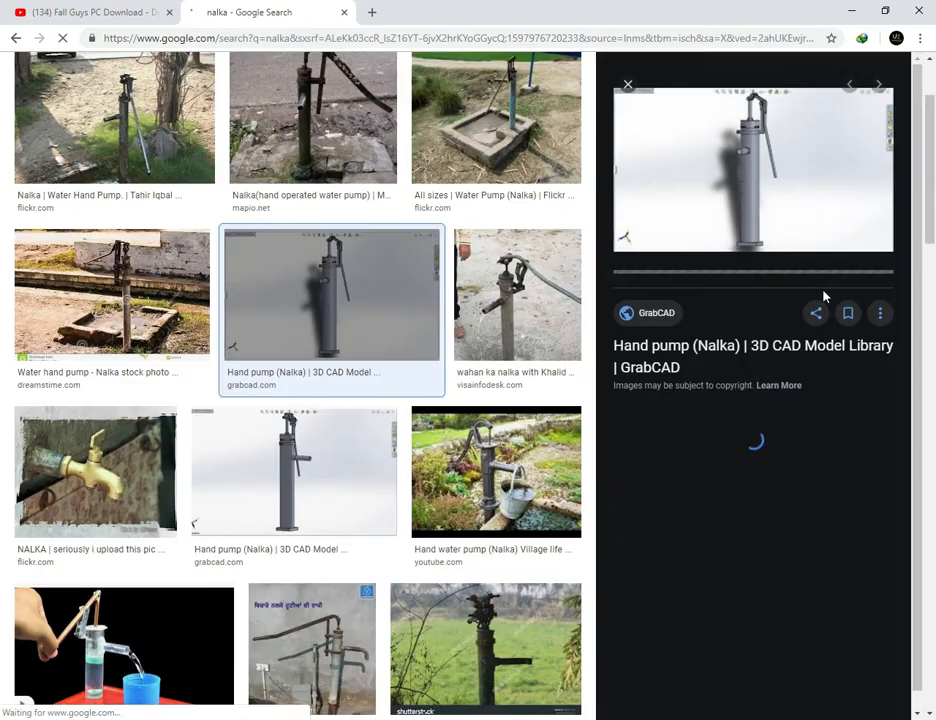
pyautogui.click(731, 220)
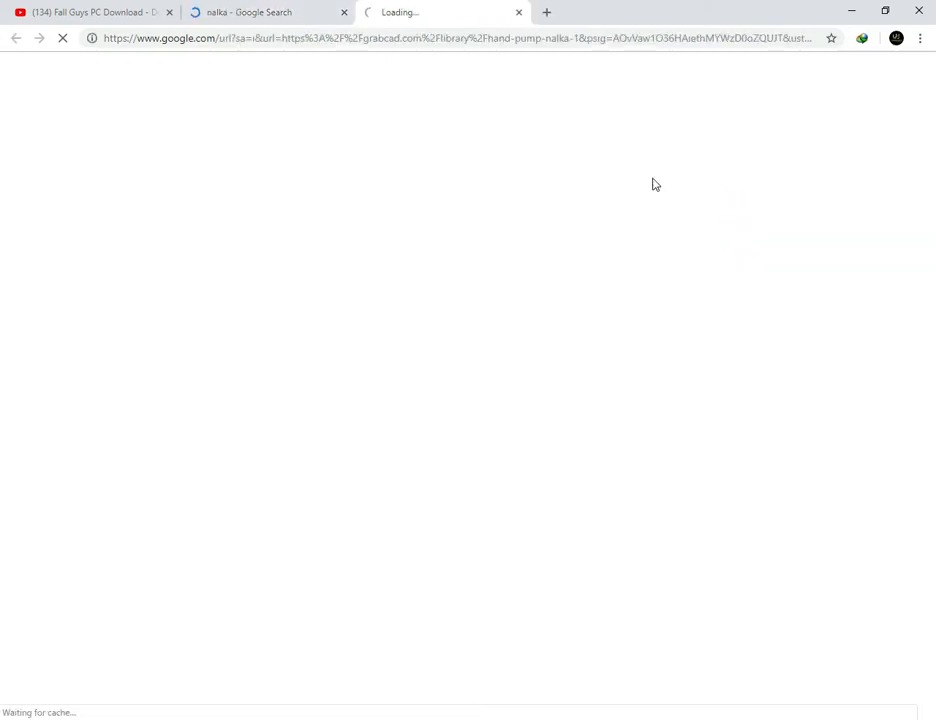
pyautogui.click(253, 15)
pyautogui.click(343, 14)
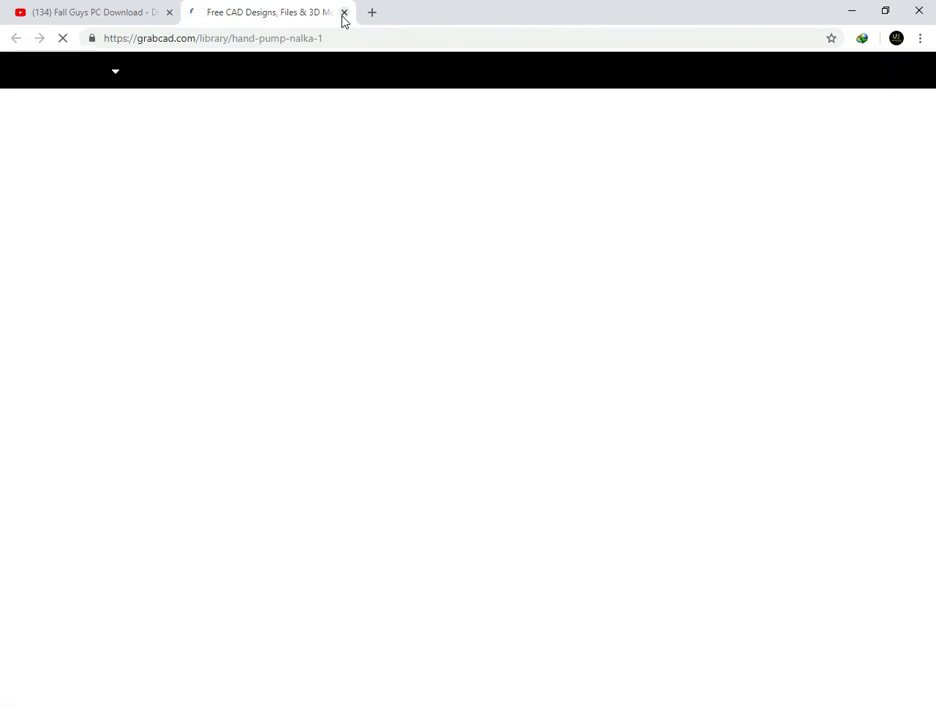
pyautogui.scroll(-1, 606, 443)
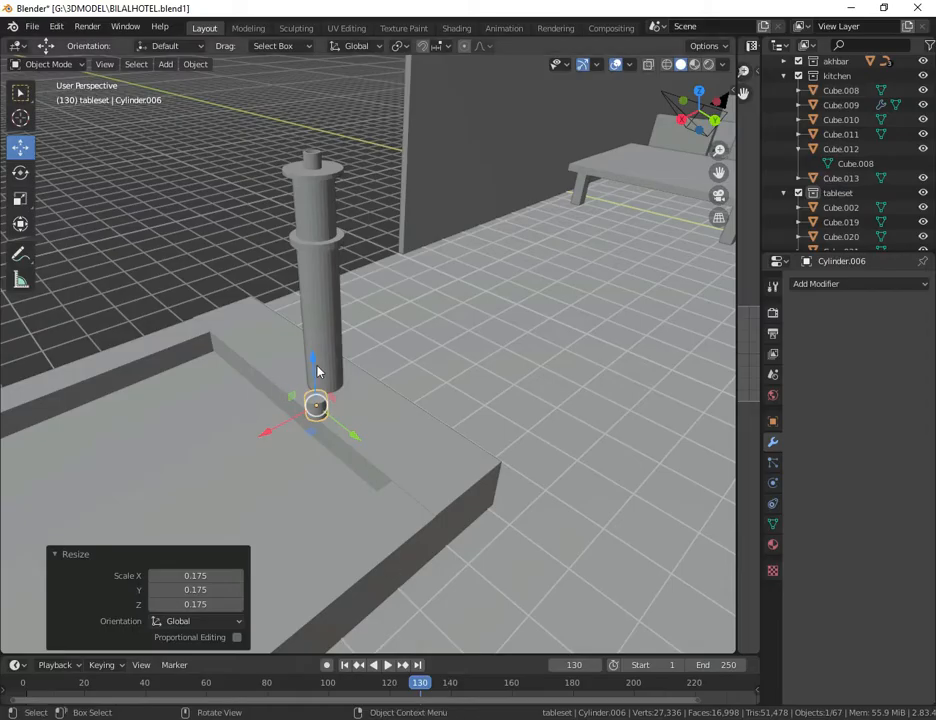
# Step: Back in Blender, raise the small cylinder to the pump's upper section and shift it about -0.287 m along Y
pyautogui.click(313, 322)
pyautogui.moveTo(314, 323); pyautogui.dragTo(311, 320)
pyautogui.click(317, 410)
pyautogui.click(314, 404)
pyautogui.moveTo(312, 370); pyautogui.dragTo(315, 193)
pyautogui.moveTo(342, 250); pyautogui.dragTo(329, 244)
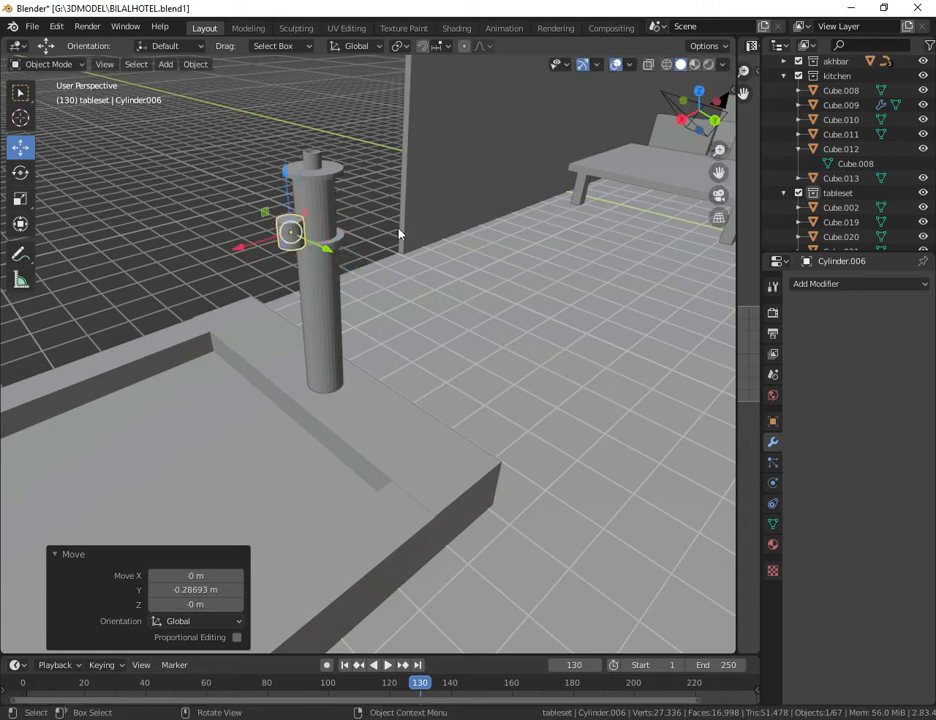
# Step: Scale the small cylinder by about 0.719 and rotate it 90° around the Y axis
pyautogui.press('s')
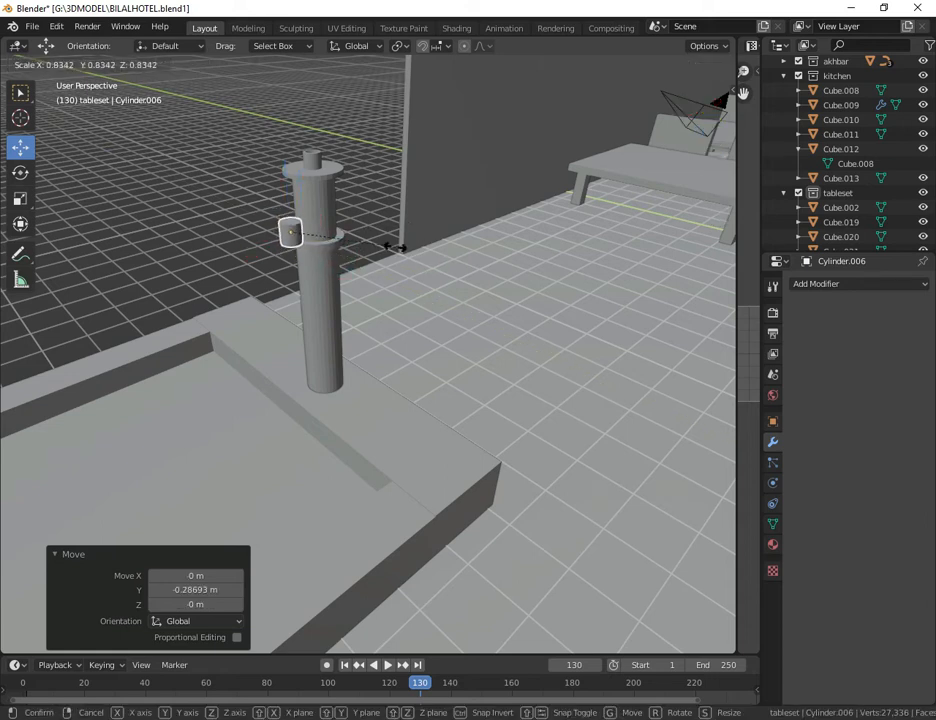
pyautogui.click(366, 284)
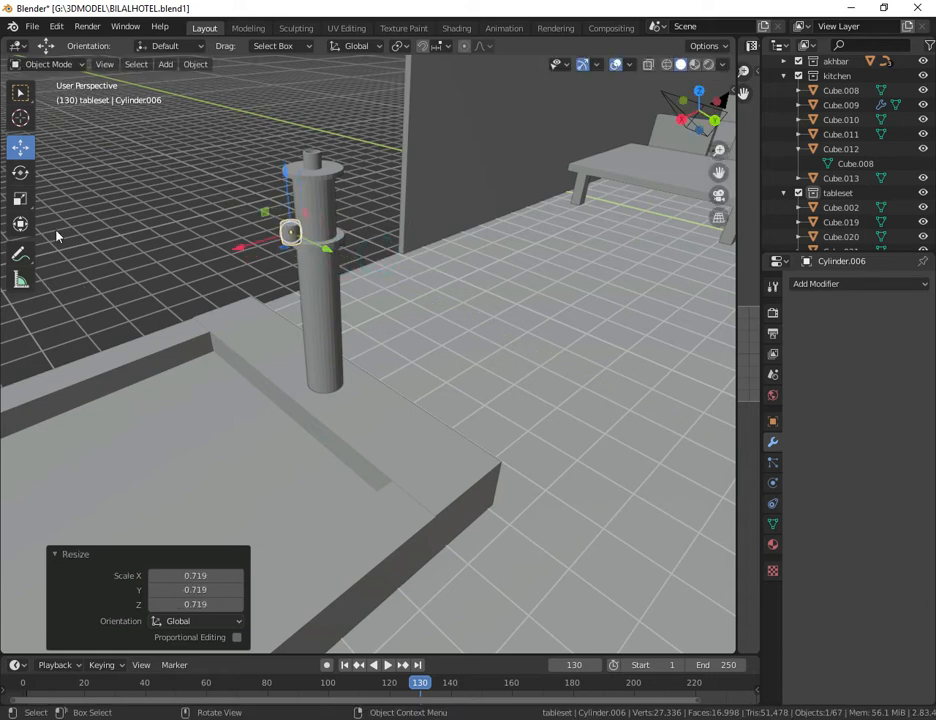
pyautogui.click(20, 172)
pyautogui.moveTo(250, 205); pyautogui.dragTo(328, 192)
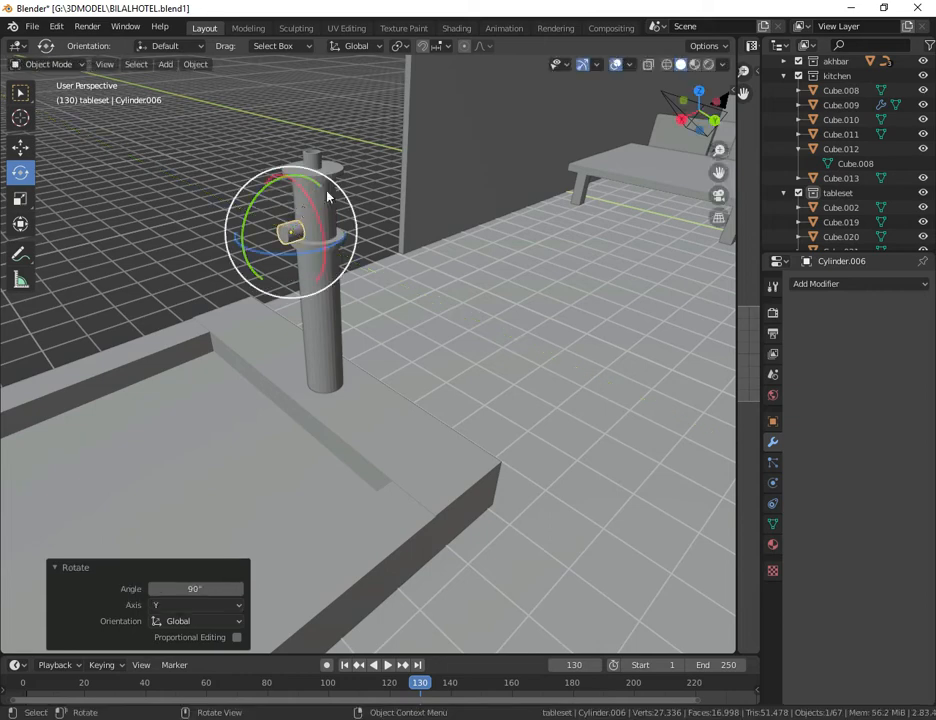
# Step: Move the small cylinder along Y so it lines up with the pump column's upper section
pyautogui.click(32, 147)
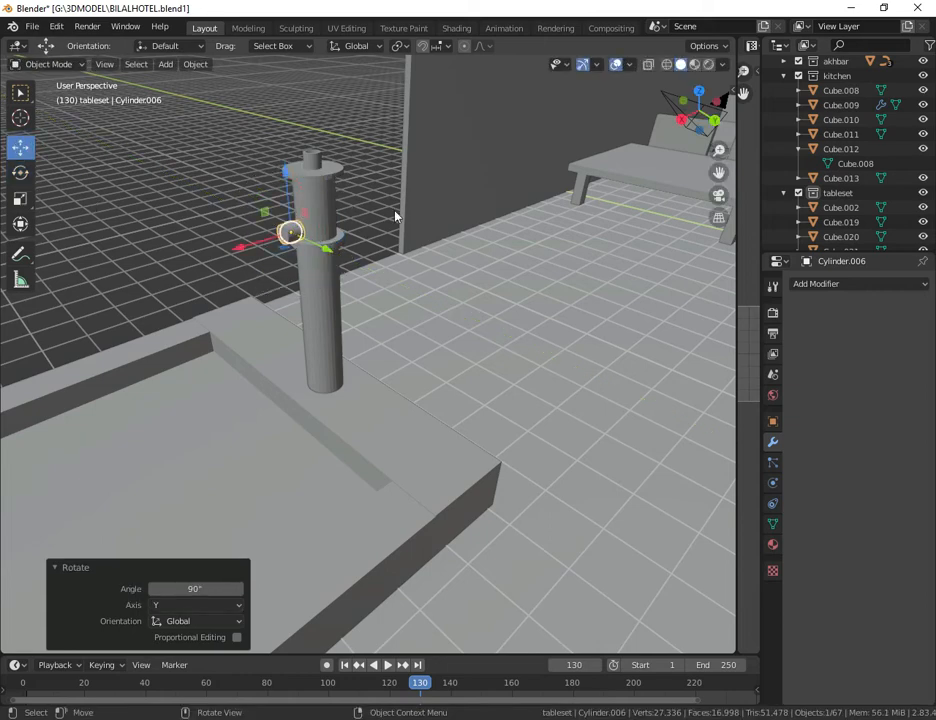
pyautogui.moveTo(681, 120); pyautogui.dragTo(388, 252)
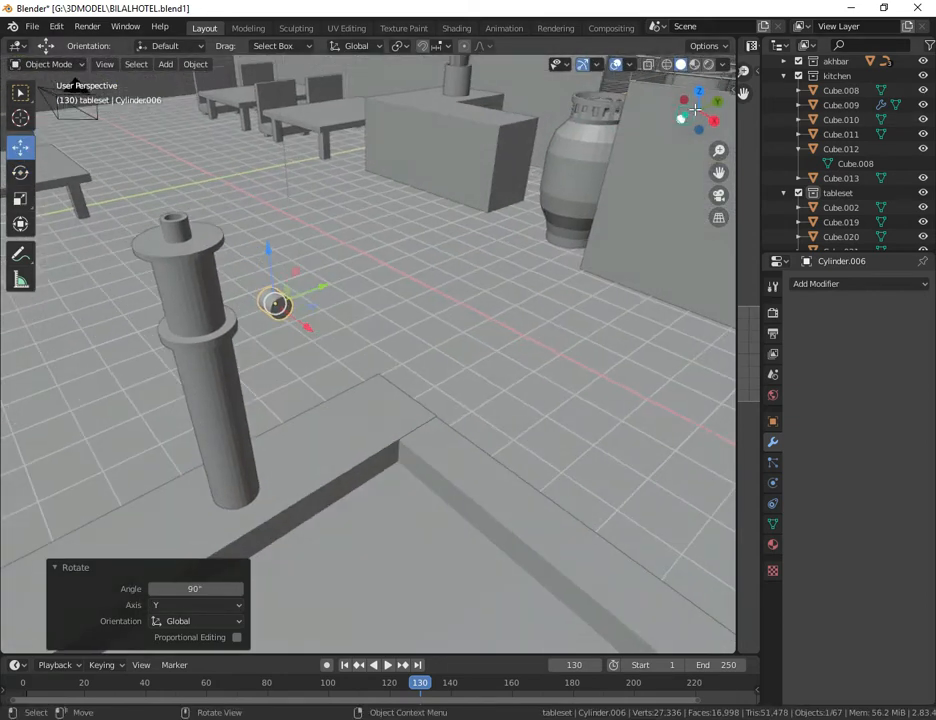
pyautogui.moveTo(323, 292); pyautogui.dragTo(256, 287)
pyautogui.moveTo(722, 124); pyautogui.dragTo(644, 171)
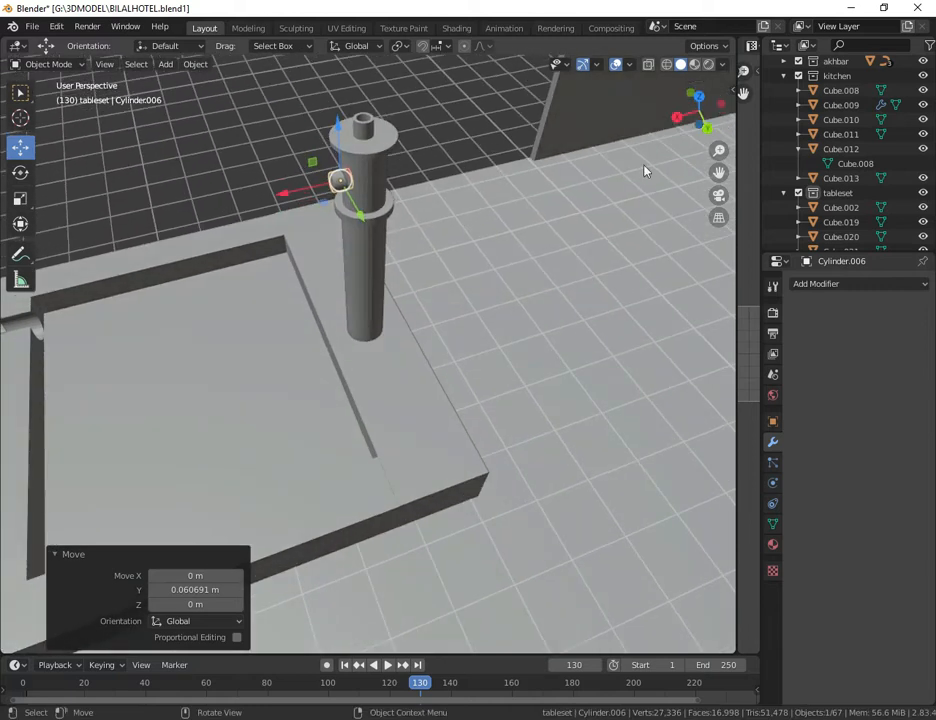
# Step: In Edit Mode, select the small cylinder's outer end face and extrude it about 1.06 m to form the spout
pyautogui.click(59, 64)
pyautogui.click(54, 81)
pyautogui.click(50, 64)
pyautogui.click(47, 98)
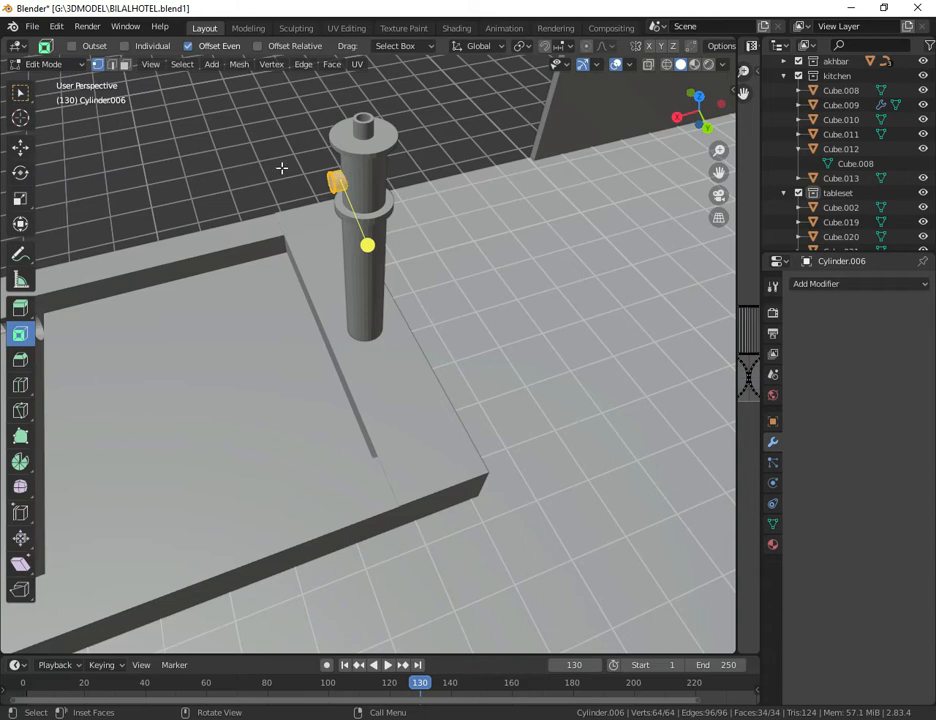
pyautogui.press('w')
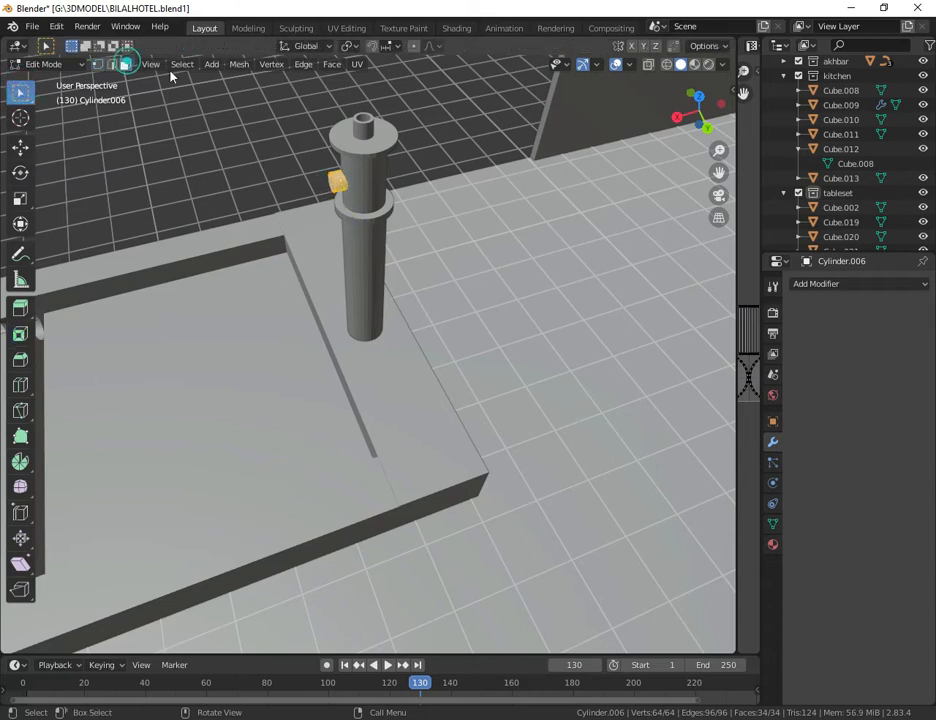
pyautogui.click(335, 182)
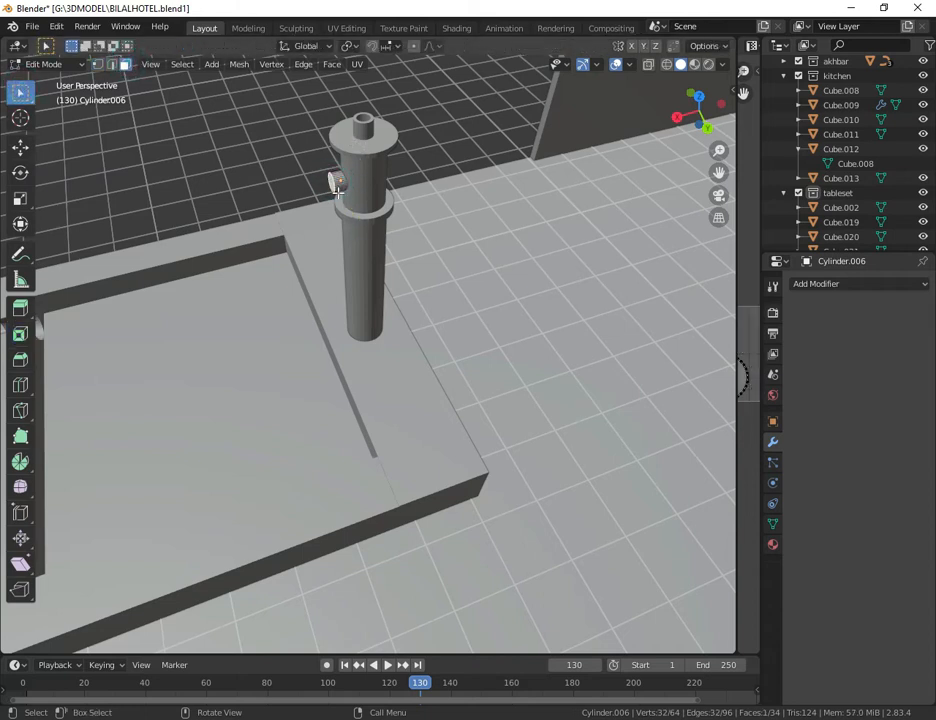
pyautogui.press('e')
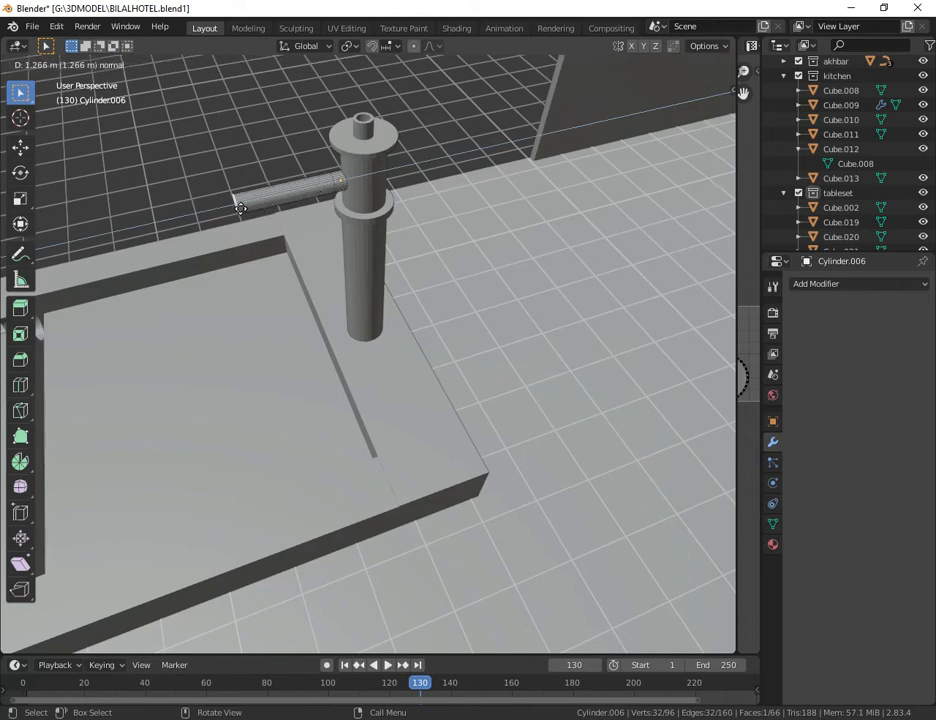
pyautogui.click(252, 202)
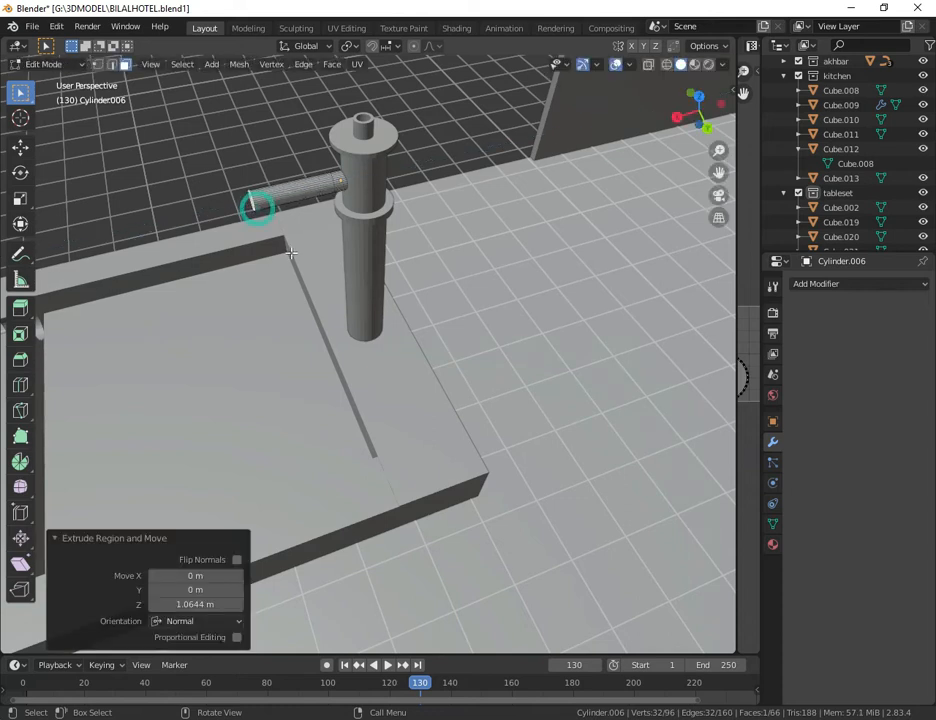
# Step: Inset the spout's end face by about 0.33 m and delete the inner face to open the pipe
pyautogui.moveTo(675, 121); pyautogui.dragTo(652, 133)
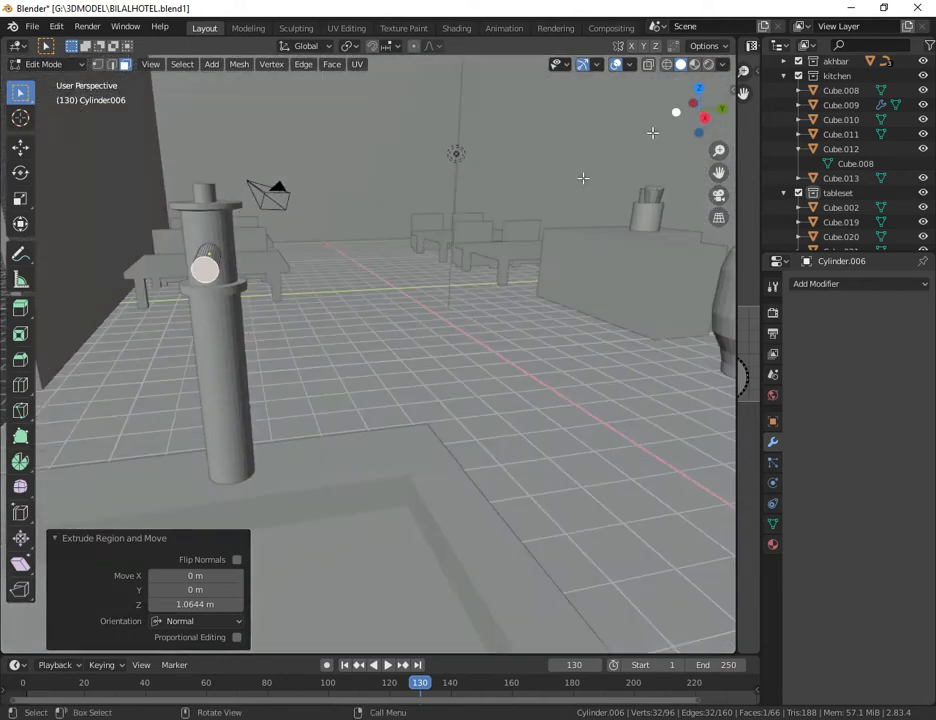
pyautogui.click(20, 334)
pyautogui.moveTo(200, 282); pyautogui.dragTo(202, 277)
pyautogui.press('x')
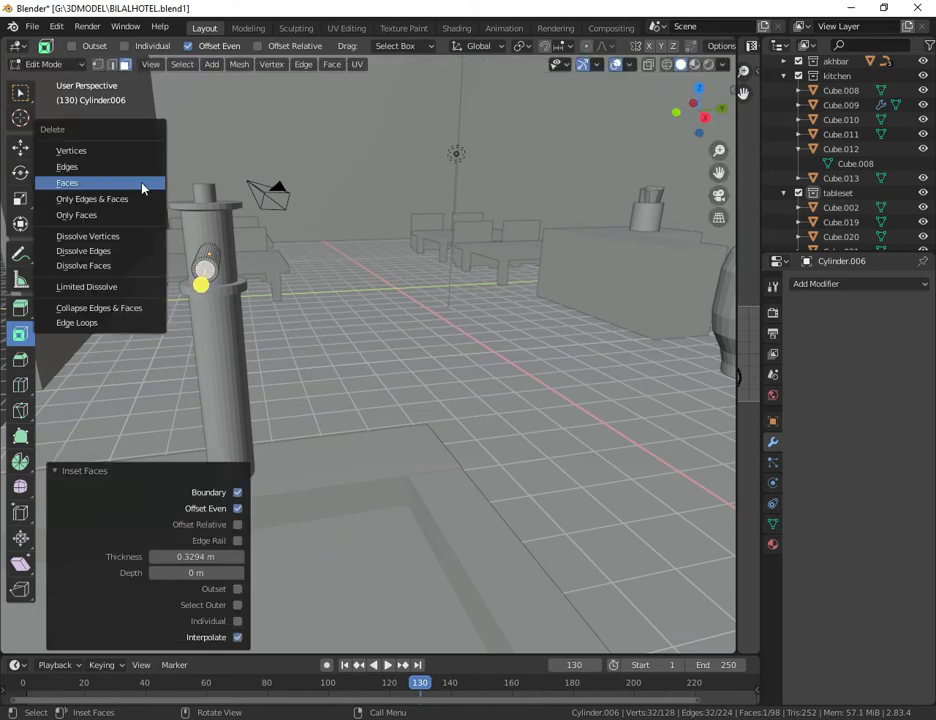
pyautogui.click(145, 183)
# Step: Return to Object Mode, select the side wall beside the pump, and save the file
pyautogui.click(80, 65)
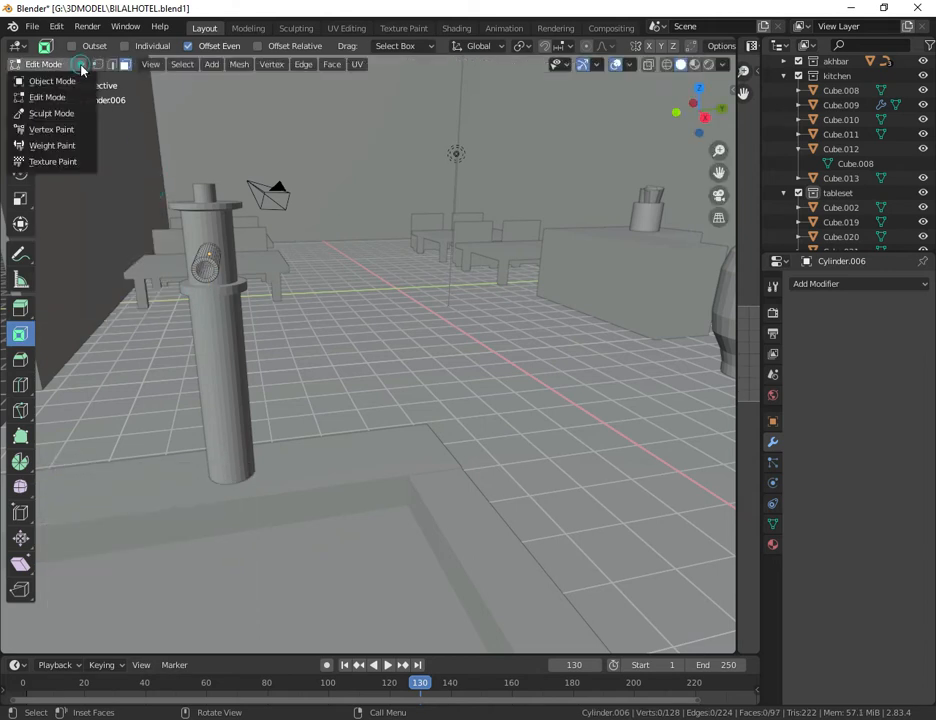
pyautogui.click(60, 80)
pyautogui.click(349, 279)
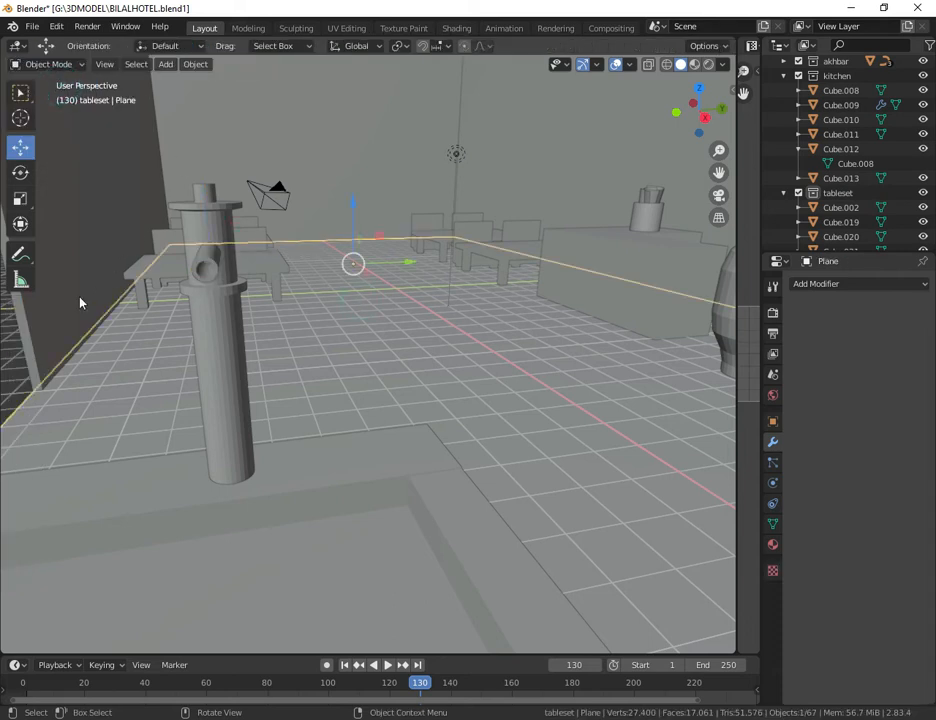
pyautogui.click(24, 346)
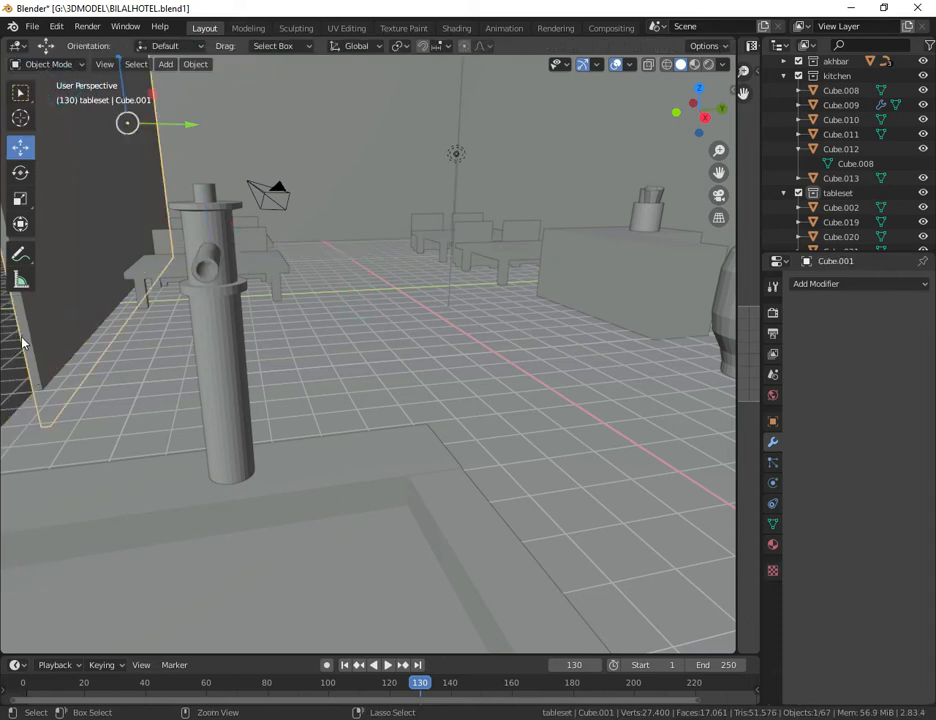
pyautogui.hotkey('ctrl', 's')
pyautogui.click(55, 64)
pyautogui.click(62, 78)
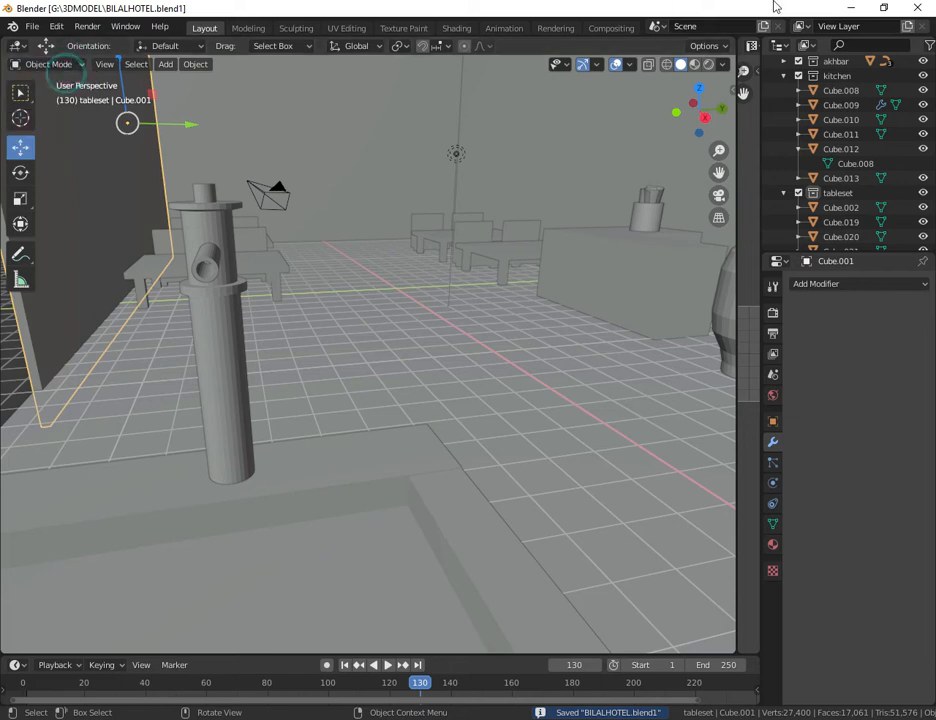
pyautogui.moveTo(719, 150)
pyautogui.mouseDown()
pyautogui.moveTo(719, 190)
pyautogui.moveTo(719, 155)
pyautogui.mouseUp()
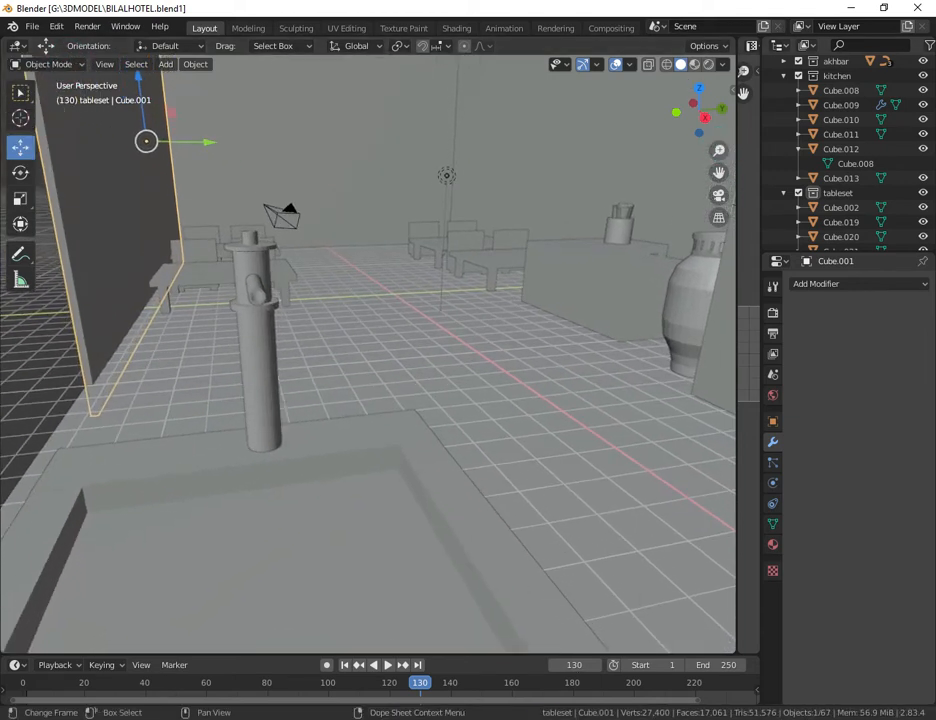
# Step: Switch to the browser with the hand pump reference and save its picture to Downloads as the PNG image large
pyautogui.hotkey('alt', 'Tab')
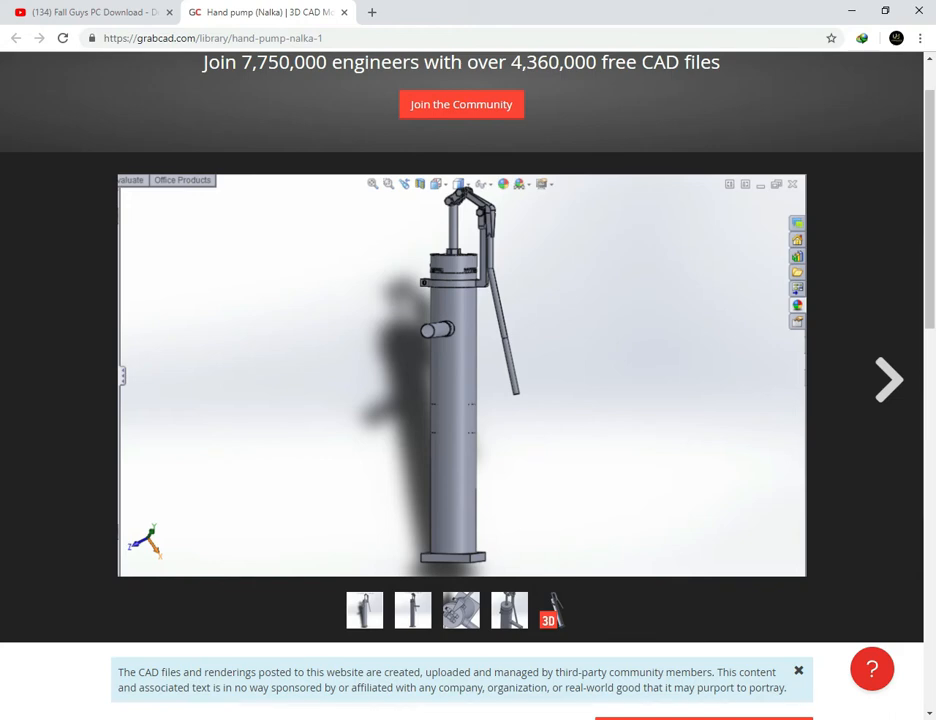
pyautogui.hotkey('alt', 'Tab')
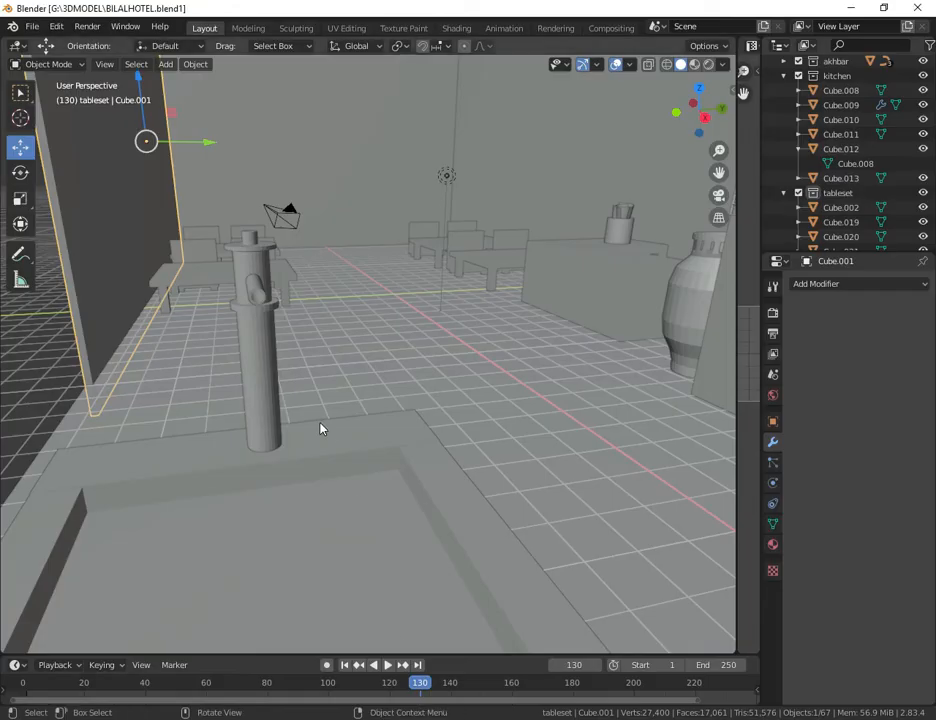
pyautogui.scroll(2, 310, 246)
pyautogui.moveTo(721, 172); pyautogui.dragTo(648, 195)
pyautogui.scroll(1, 850, 100)
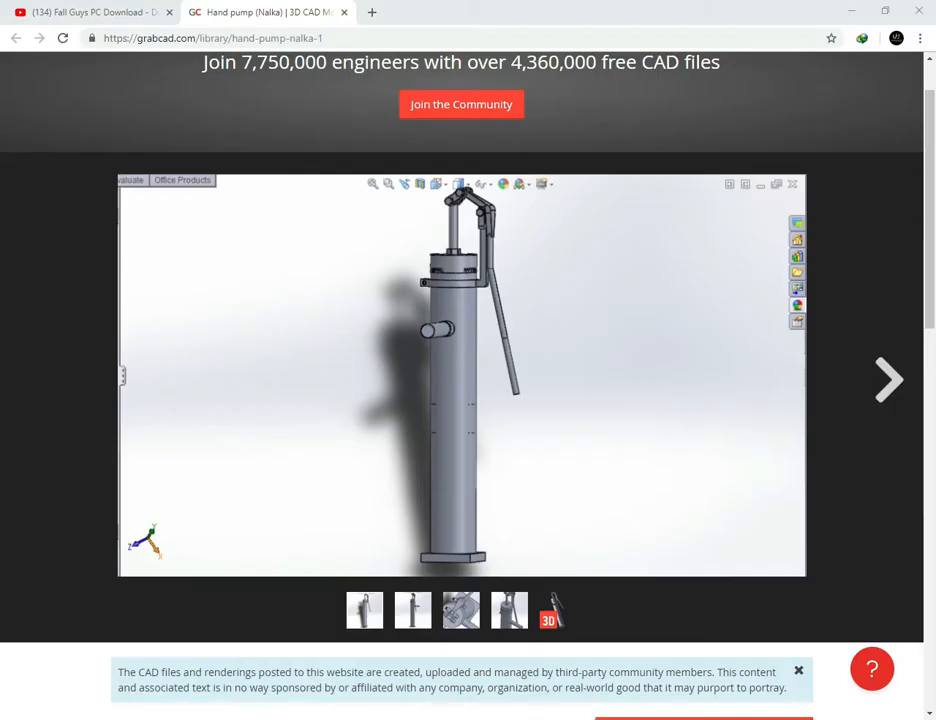
pyautogui.rightClick(453, 365)
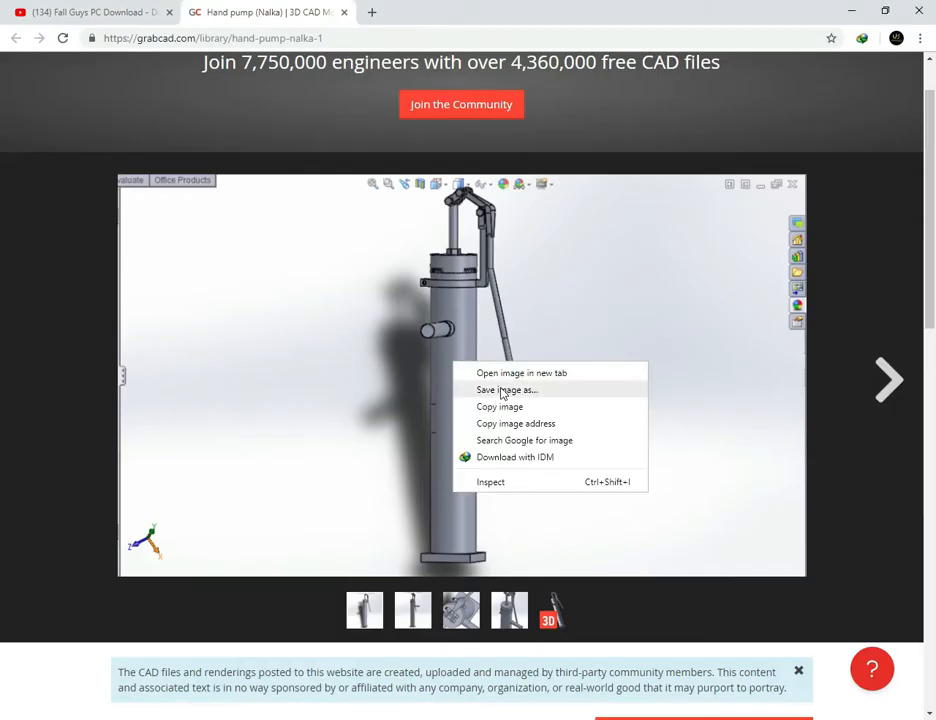
pyautogui.click(505, 389)
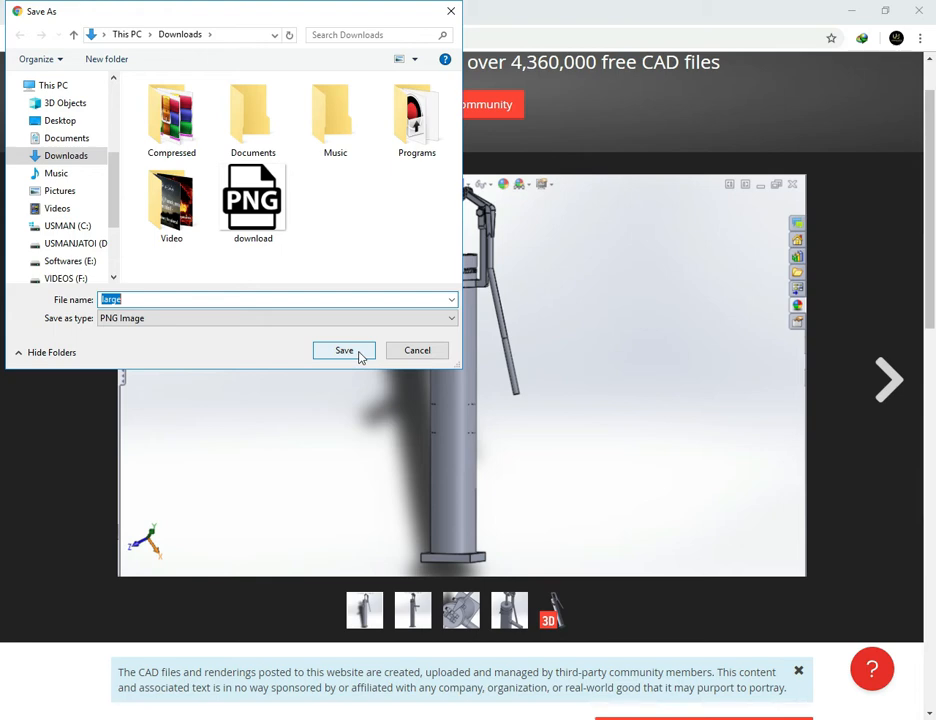
pyautogui.click(361, 357)
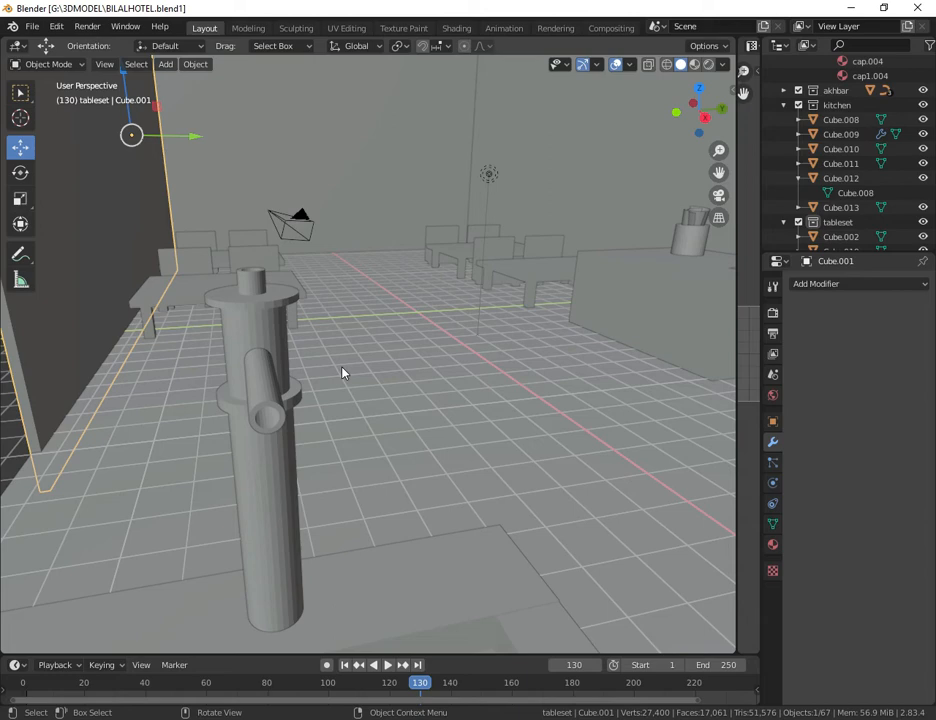
# Step: In the front view in Blender, load large.PNG from the Downloads folder as a reference image
pyautogui.press('KP_1')
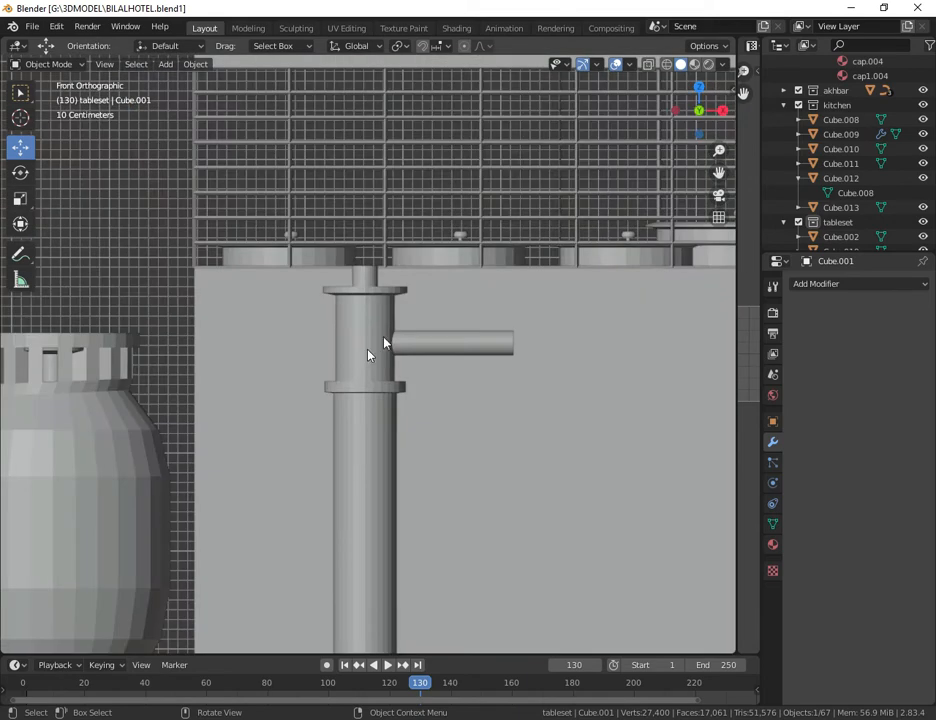
pyautogui.scroll(-8, 395, 240)
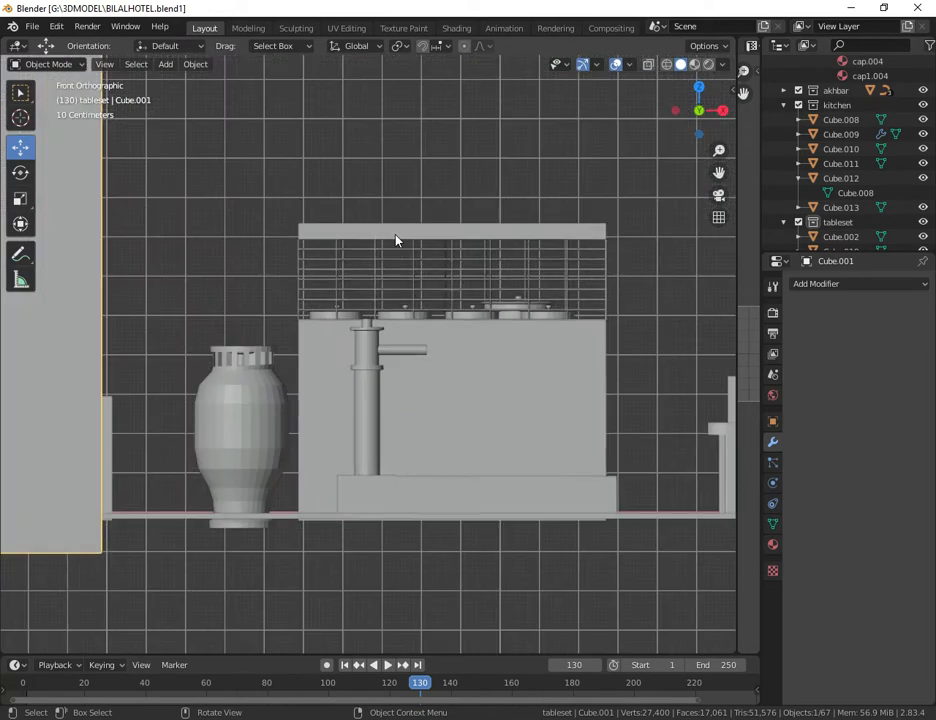
pyautogui.scroll(-7, 341, 211)
pyautogui.scroll(4, 341, 211)
pyautogui.scroll(1, 341, 211)
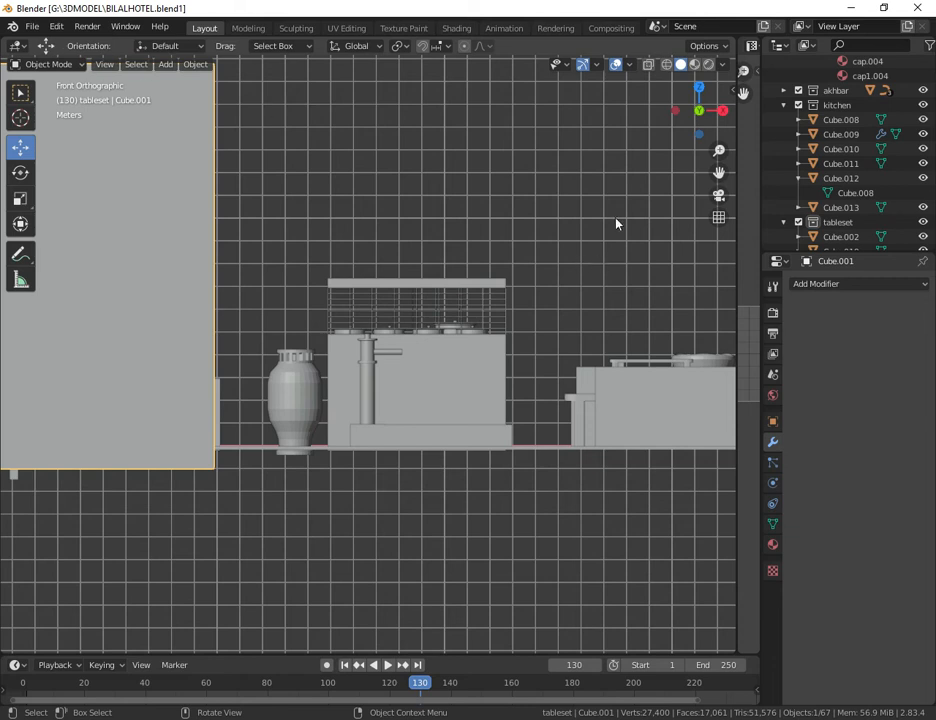
pyautogui.rightClick(487, 163)
pyautogui.click(166, 64)
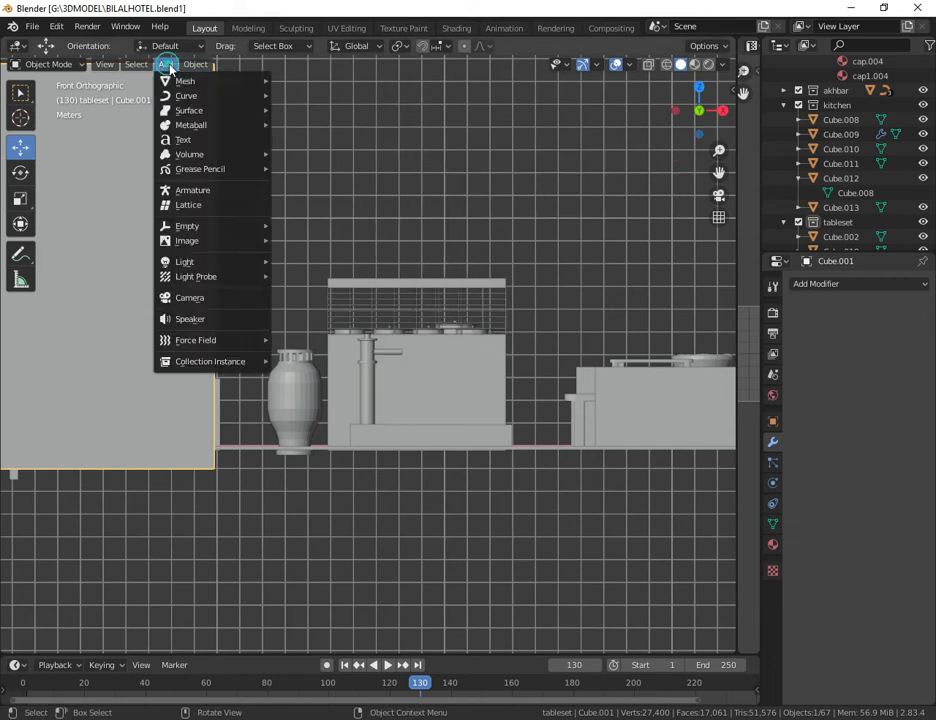
pyautogui.moveTo(200, 245)
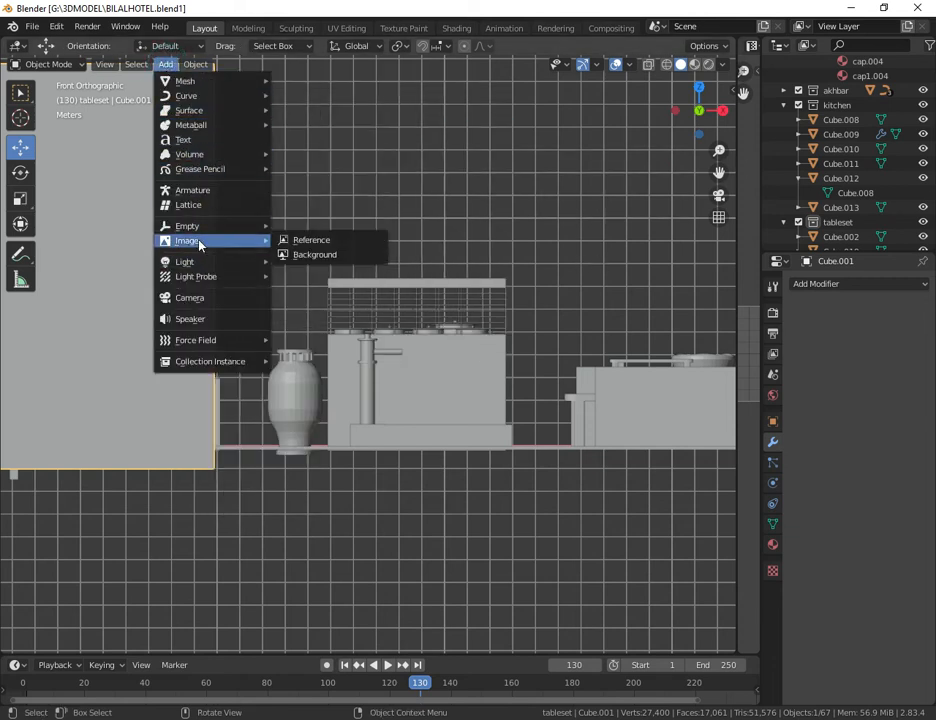
pyautogui.click(305, 240)
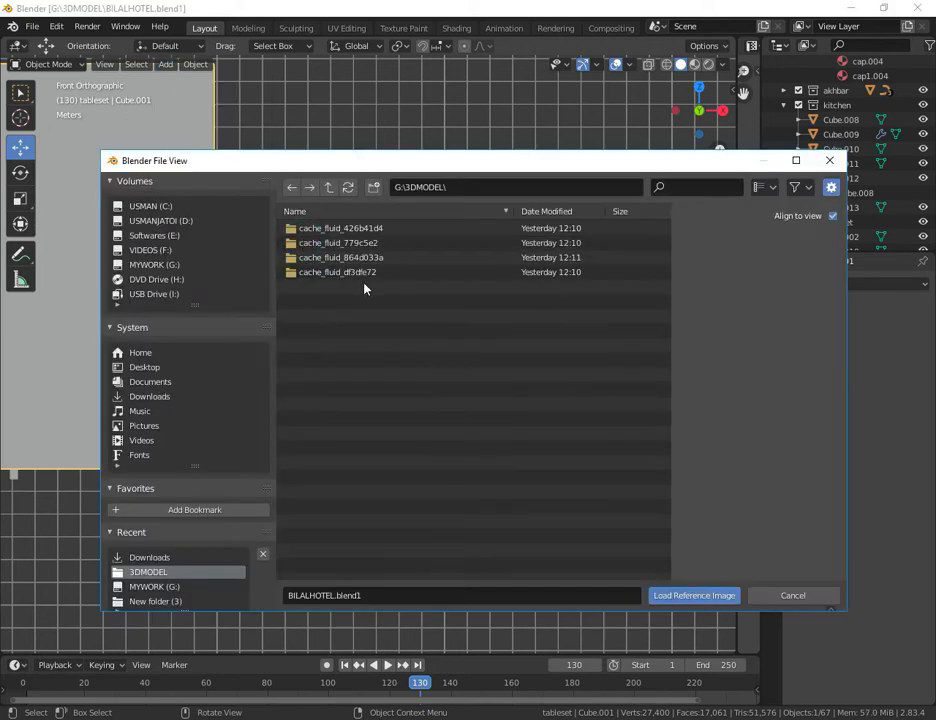
pyautogui.click(160, 294)
pyautogui.click(142, 396)
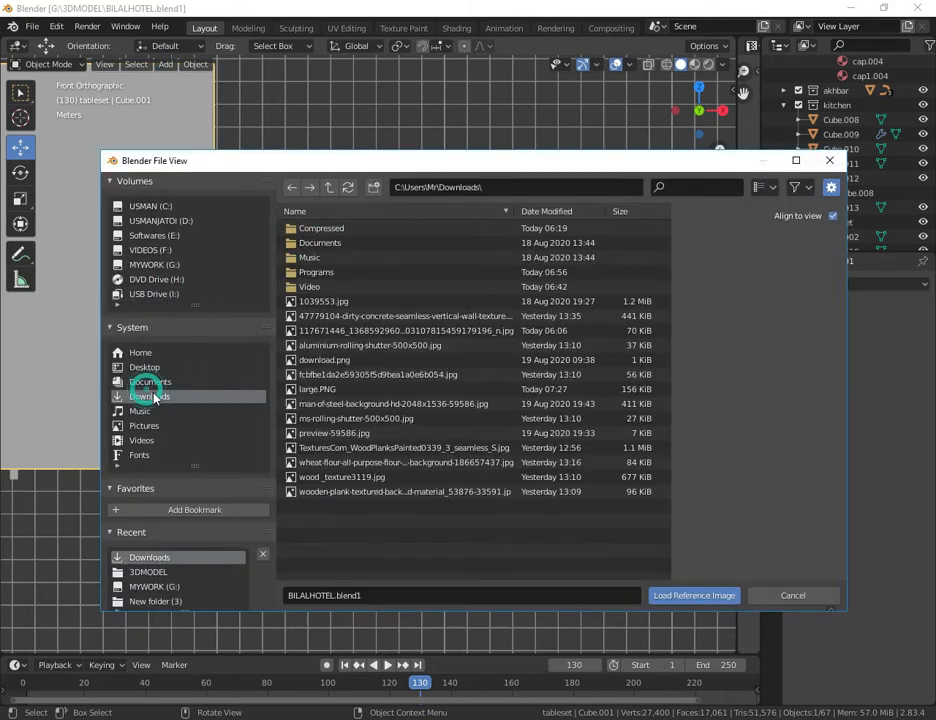
pyautogui.click(372, 389)
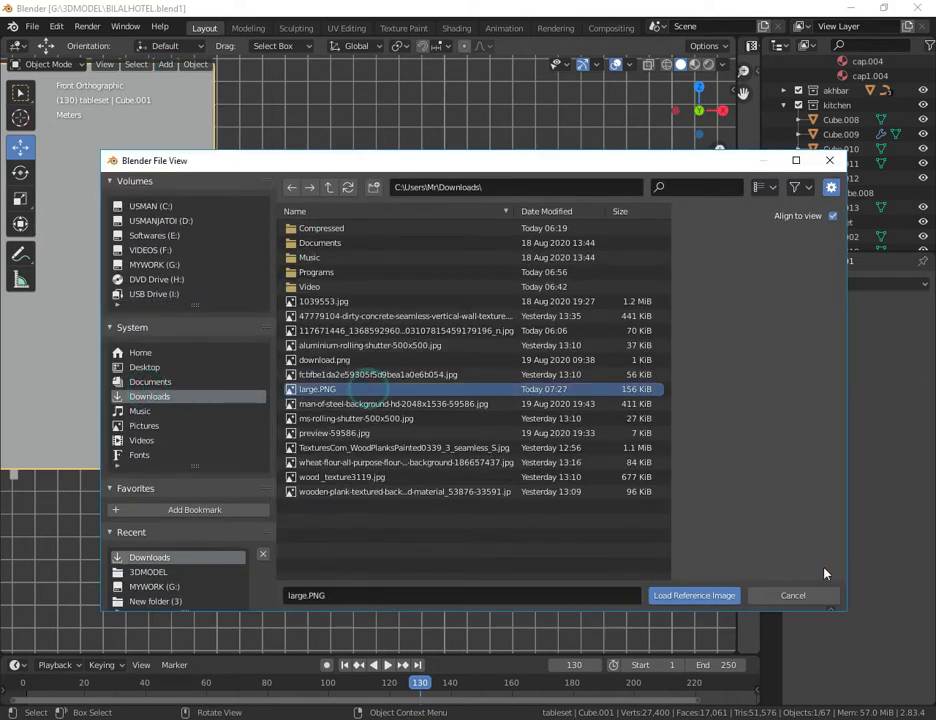
pyautogui.click(685, 597)
# Step: Add a cylinder mesh over the hand pump reference image and scale it down to about 0.04
pyautogui.scroll(-6, 679, 533)
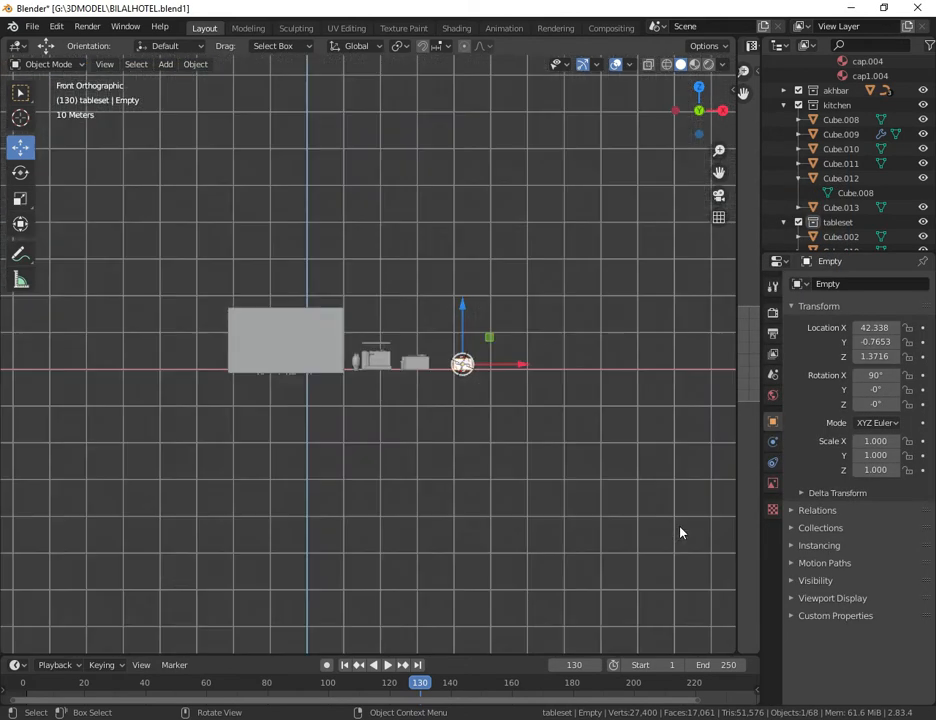
pyautogui.scroll(5, 679, 533)
pyautogui.moveTo(716, 171); pyautogui.dragTo(339, 193)
pyautogui.scroll(5, 693, 495)
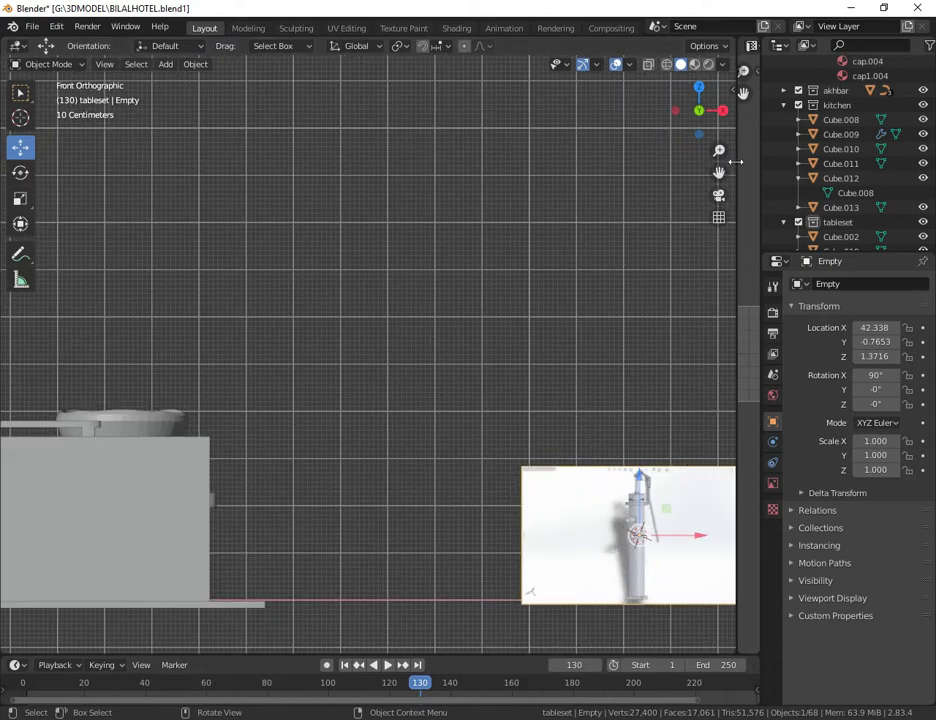
pyautogui.moveTo(718, 172); pyautogui.dragTo(493, 36)
pyautogui.scroll(2, 534, 431)
pyautogui.scroll(3, 568, 457)
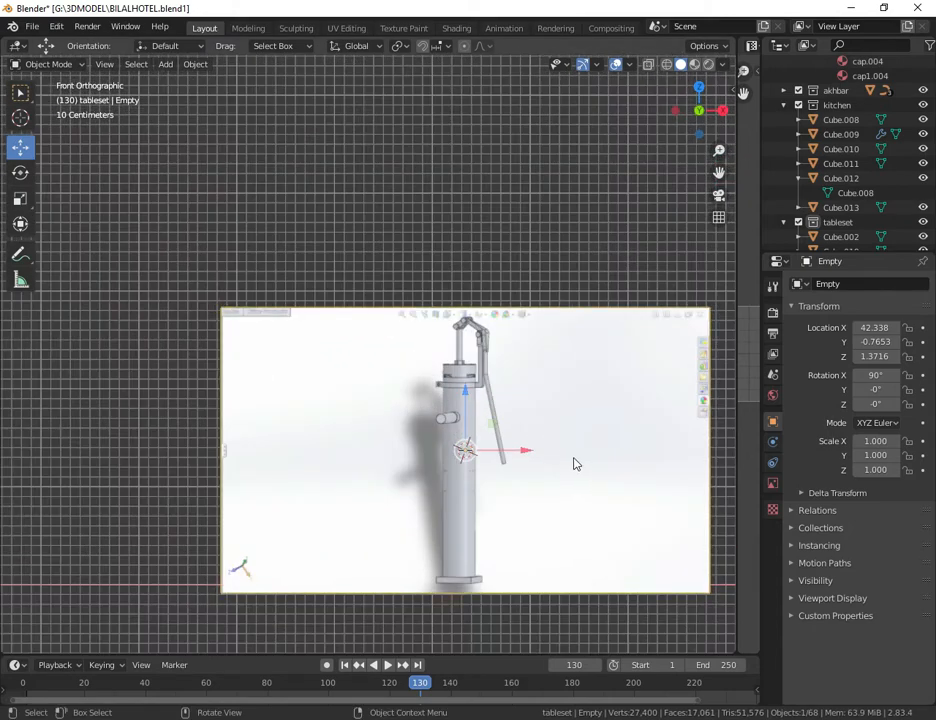
pyautogui.scroll(-6, 579, 464)
pyautogui.scroll(-8, 577, 465)
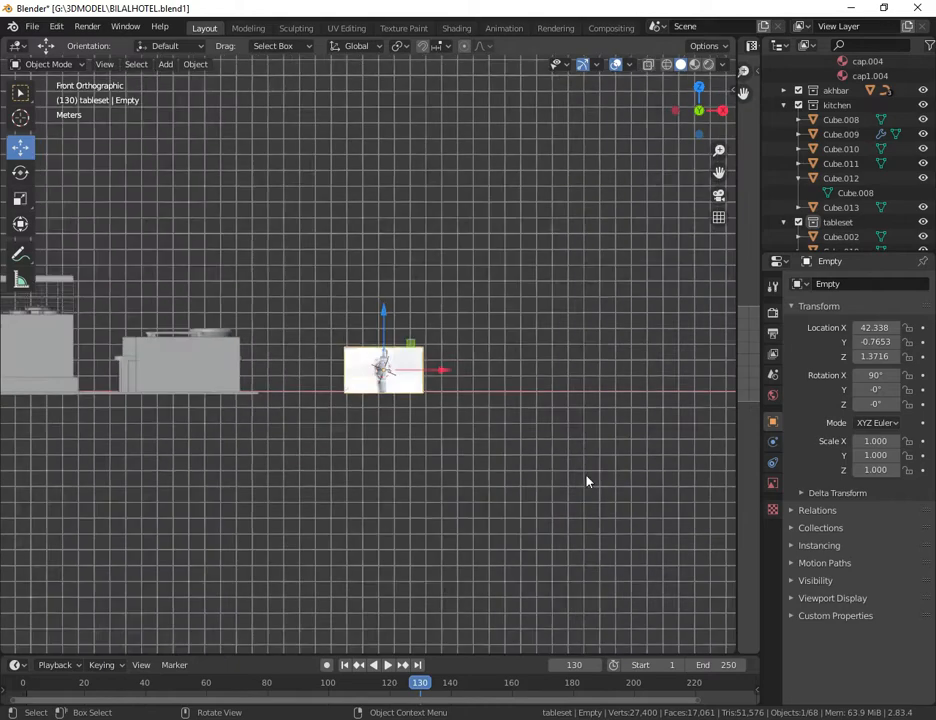
pyautogui.scroll(3, 520, 454)
pyautogui.scroll(9, 520, 454)
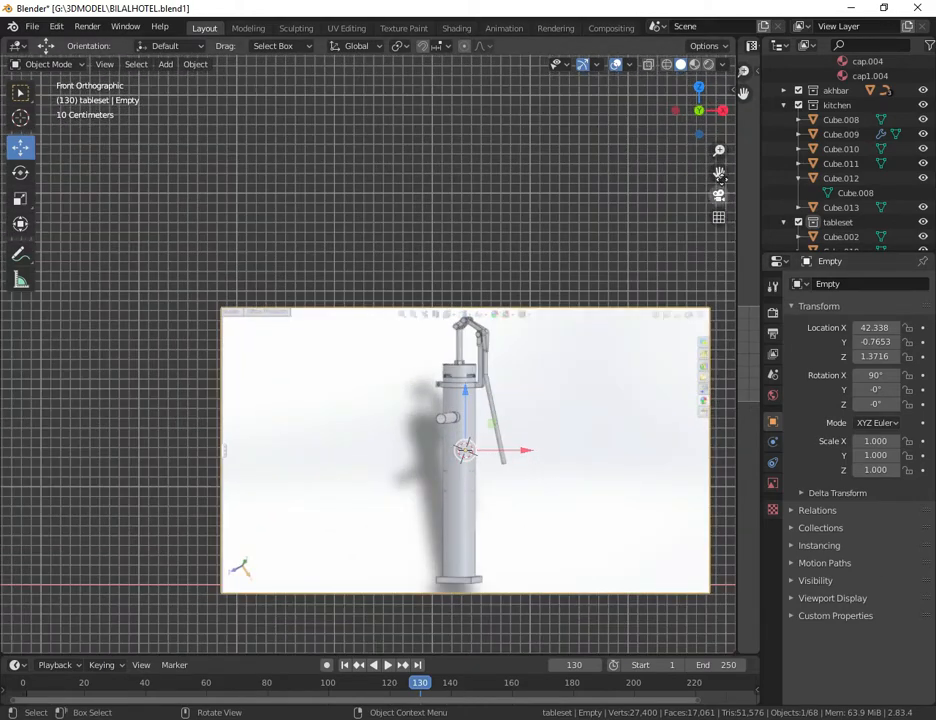
pyautogui.moveTo(719, 172); pyautogui.dragTo(547, 412)
pyautogui.scroll(4, 520, 445)
pyautogui.click(443, 157)
pyautogui.click(189, 64)
pyautogui.moveTo(165, 64)
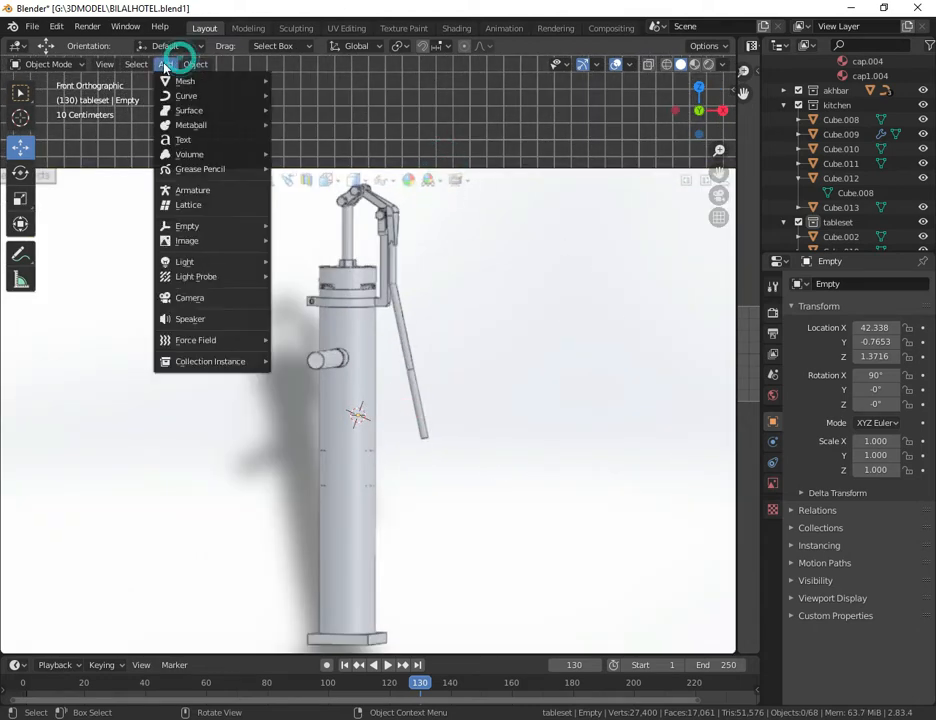
pyautogui.moveTo(185, 81)
pyautogui.click(314, 152)
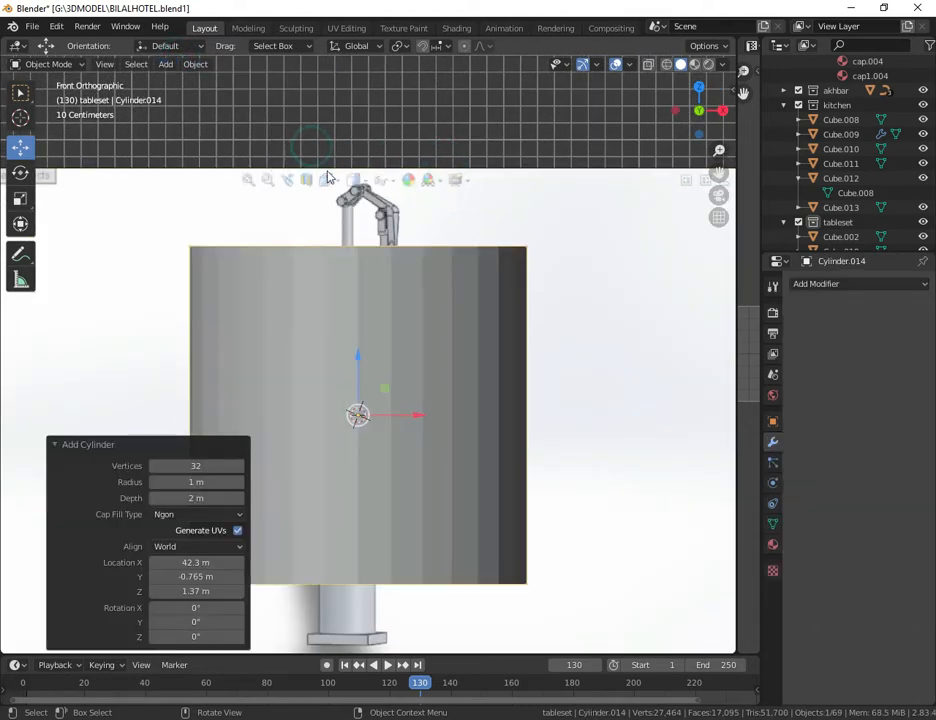
pyautogui.press('s')
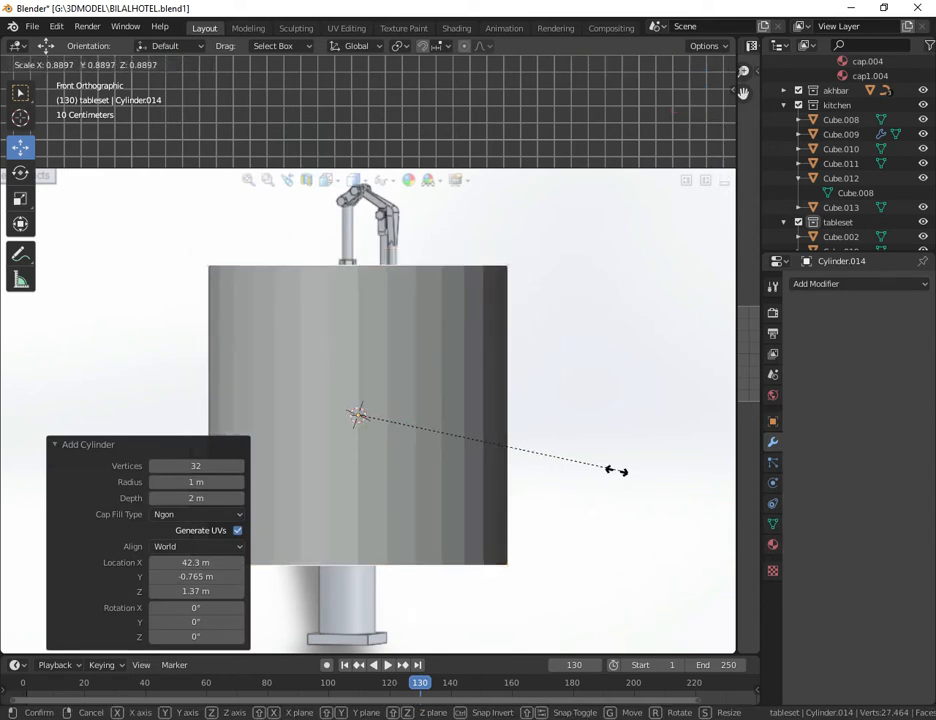
pyautogui.click(362, 415)
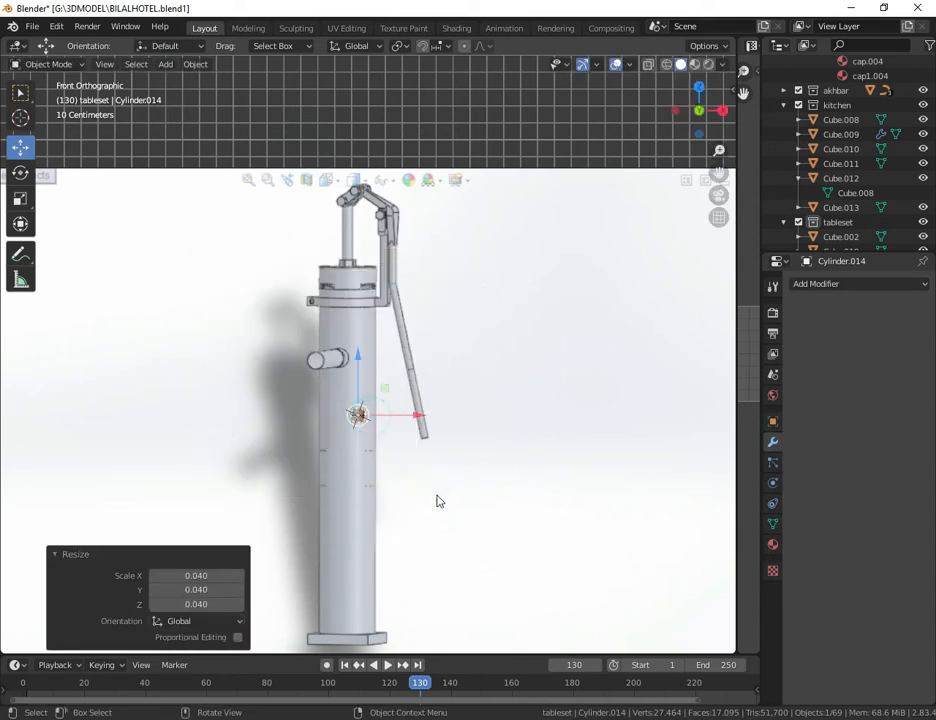
# Step: Move the tiny cylinder about 0.365 m along X onto the reference's handle and scale it by about 0.76
pyautogui.scroll(5, 437, 499)
pyautogui.moveTo(406, 510); pyautogui.dragTo(561, 488)
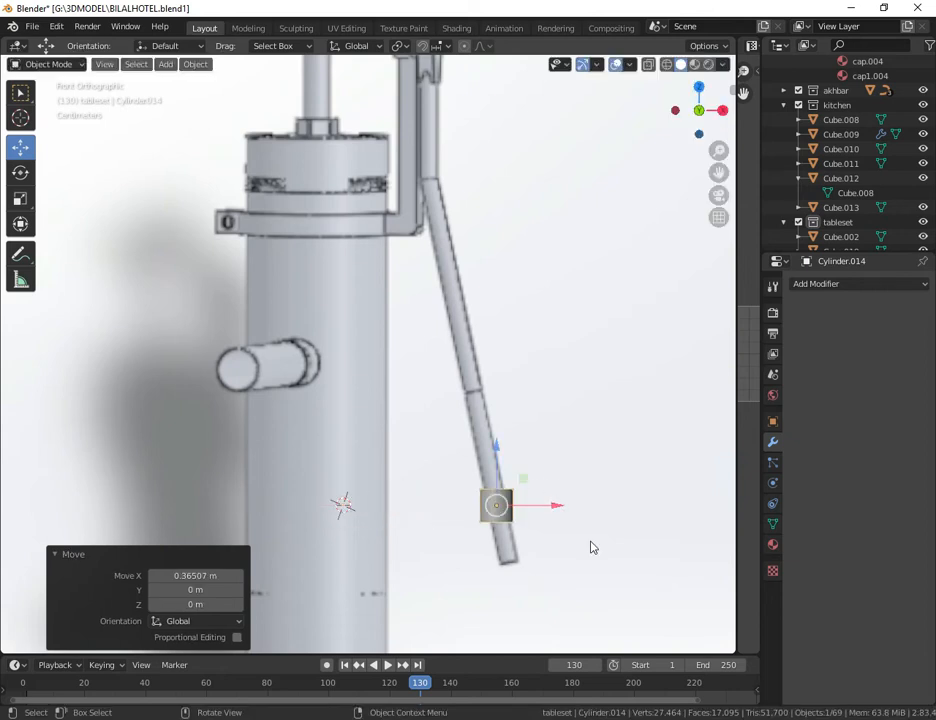
pyautogui.press('s')
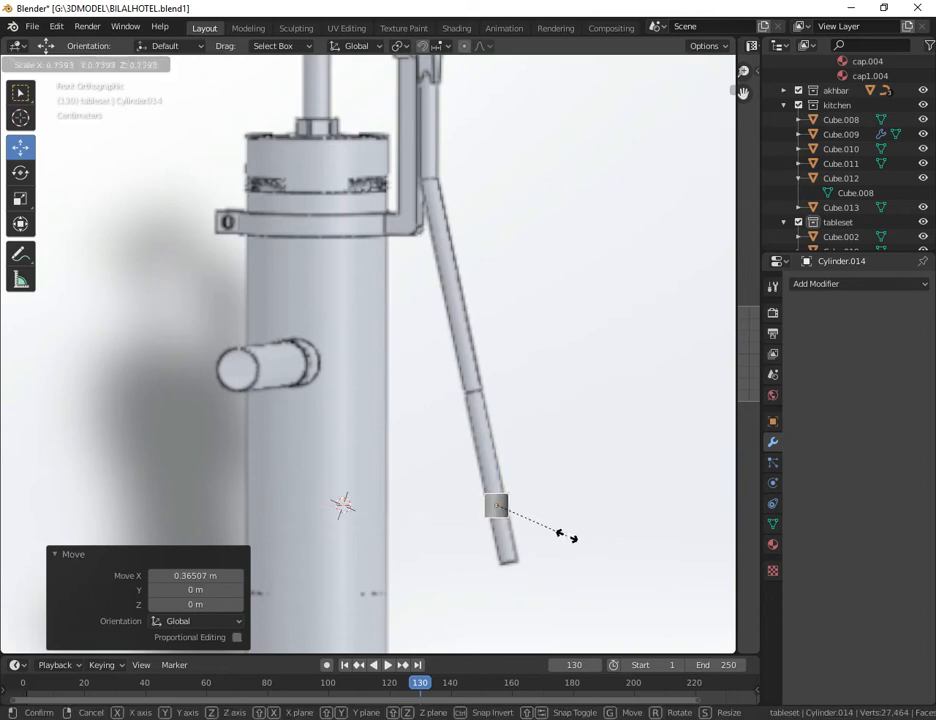
pyautogui.click(563, 530)
# Step: Rotate the cylinder -12.5° about Y, move it to the handle's lower tip, and scale it by about 0.94
pyautogui.click(21, 176)
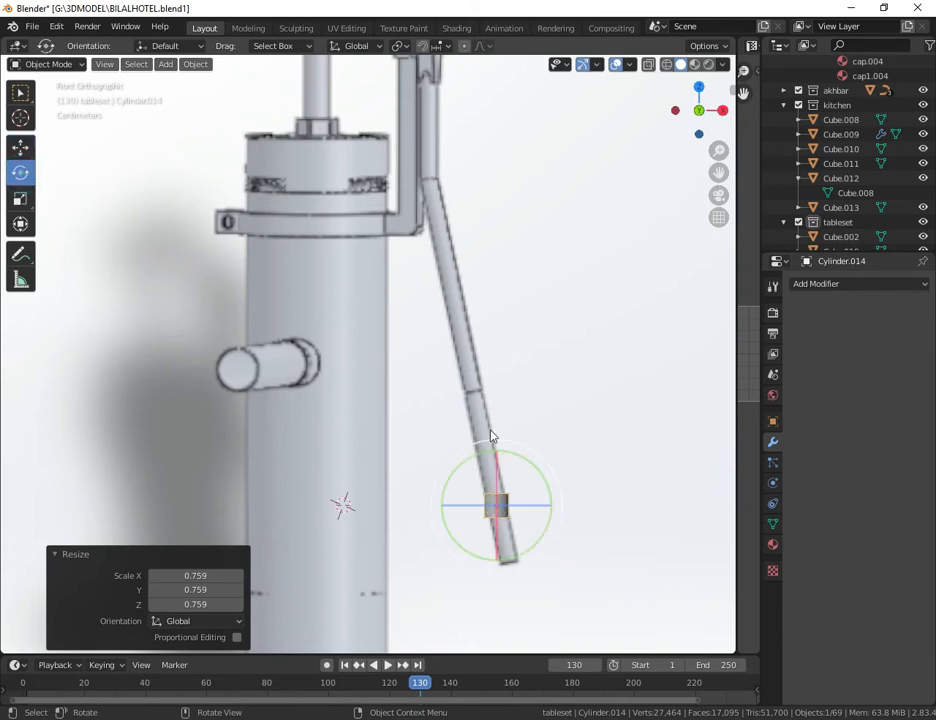
pyautogui.moveTo(548, 485); pyautogui.dragTo(545, 472)
pyautogui.click(31, 149)
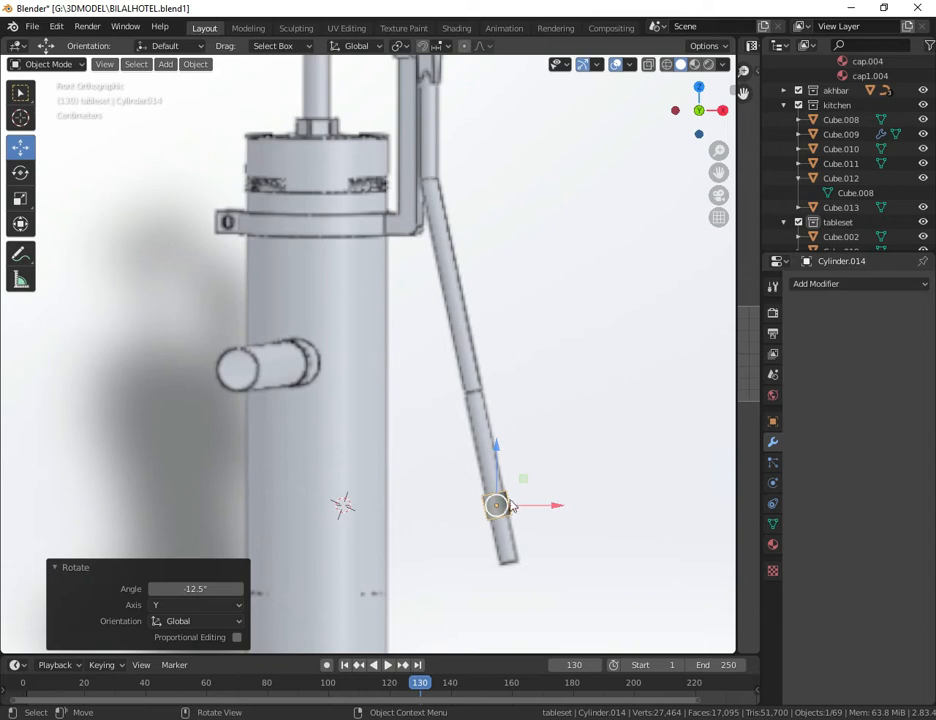
pyautogui.moveTo(498, 512); pyautogui.dragTo(506, 551)
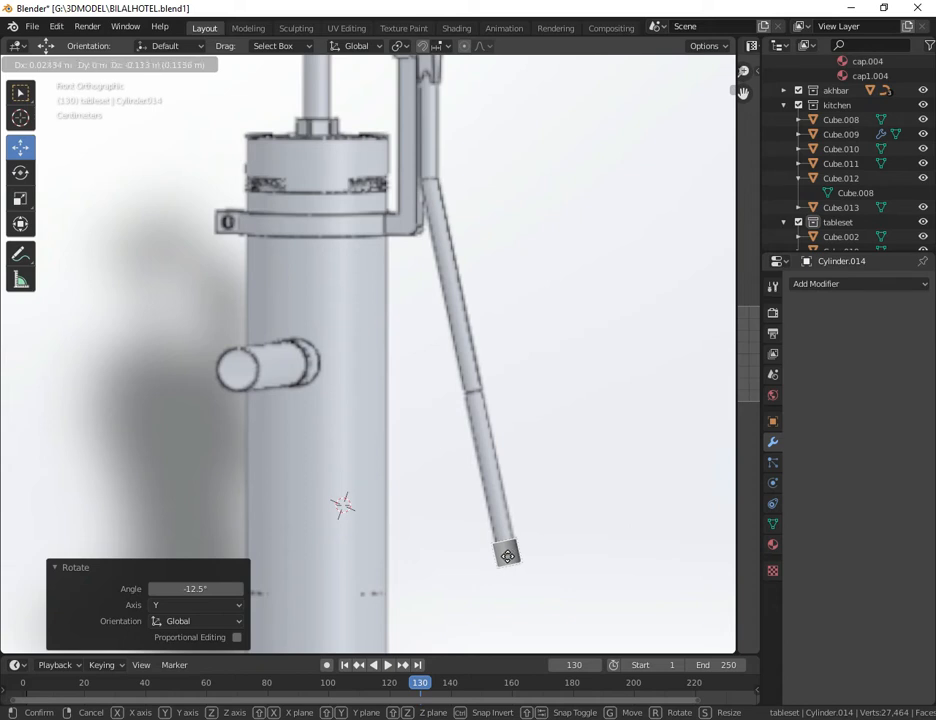
pyautogui.moveTo(508, 556); pyautogui.dragTo(507, 555)
pyautogui.press('s')
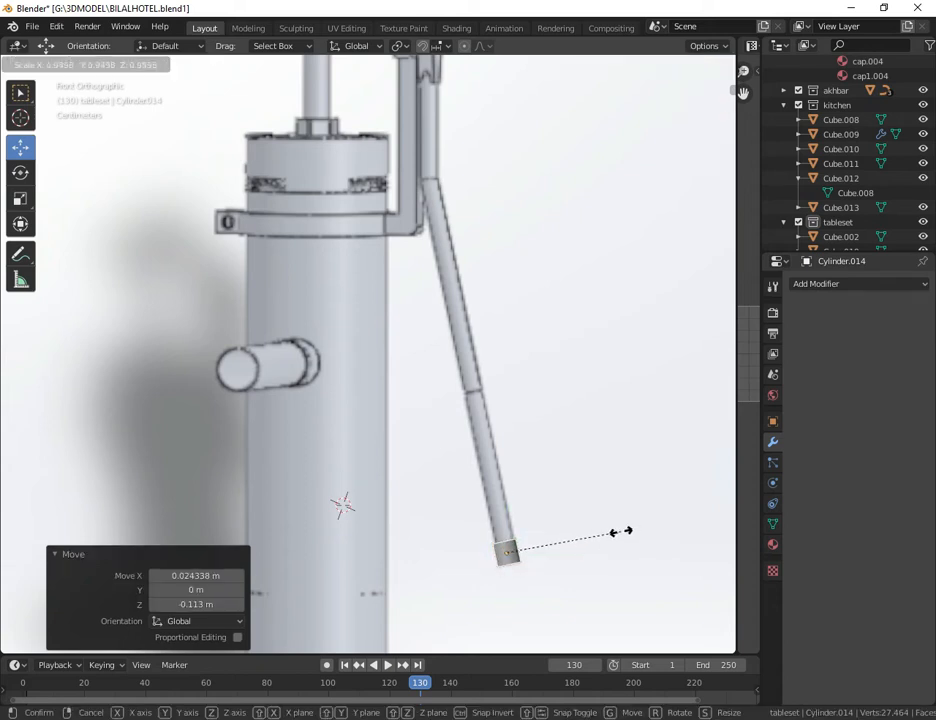
pyautogui.click(621, 536)
# Step: Enter Edit Mode with X-ray on and select the vertices of the cylinder's upper end
pyautogui.click(77, 66)
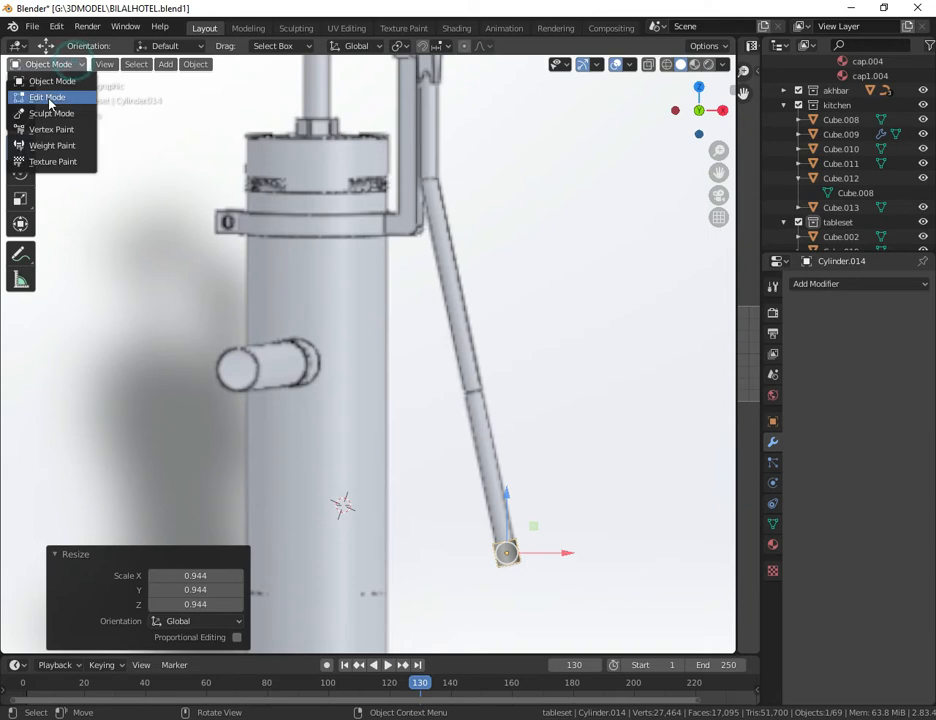
pyautogui.click(47, 97)
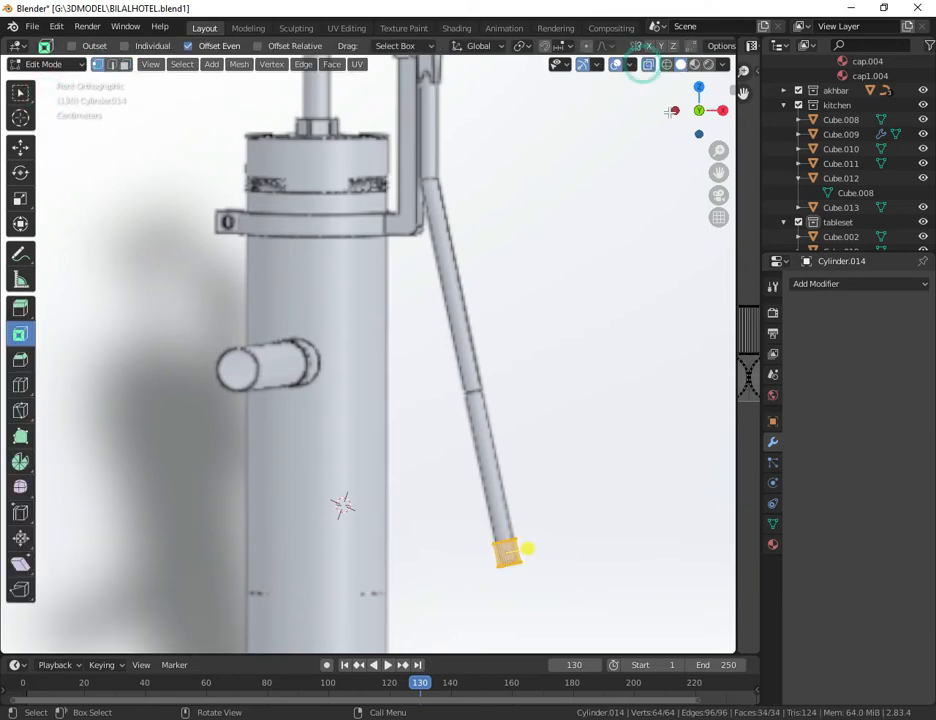
pyautogui.moveTo(458, 475); pyautogui.dragTo(539, 548)
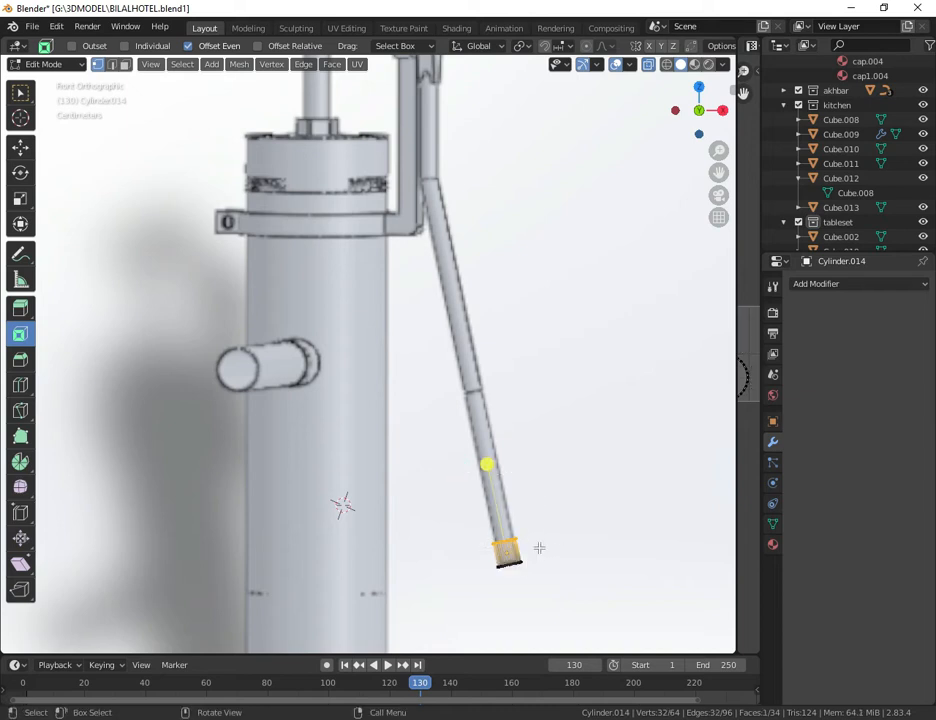
# Step: Extrude the cylinder's selected upper end six times along the slanted lower handle section up to its bend
pyautogui.press('e')
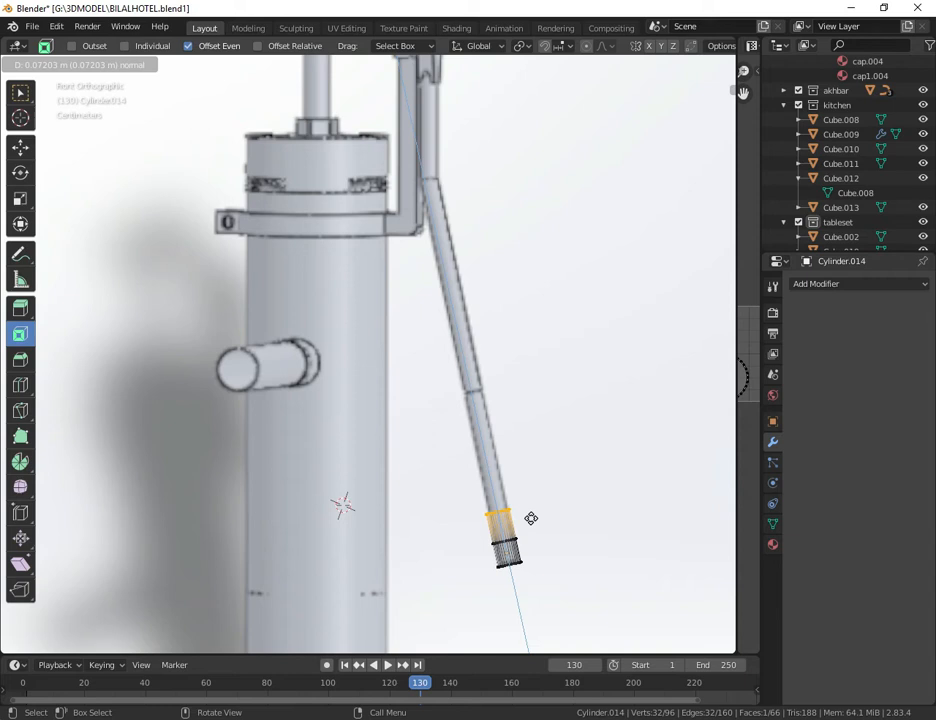
pyautogui.click(531, 518)
pyautogui.press('e')
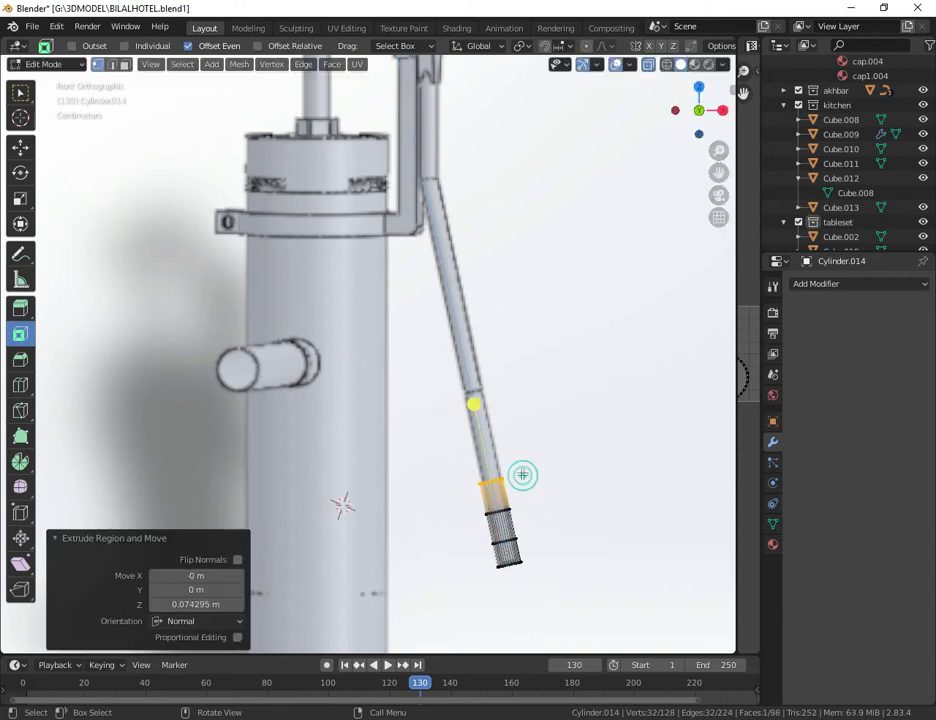
pyautogui.click(518, 445)
pyautogui.press('e')
pyautogui.click(510, 383)
pyautogui.press('e')
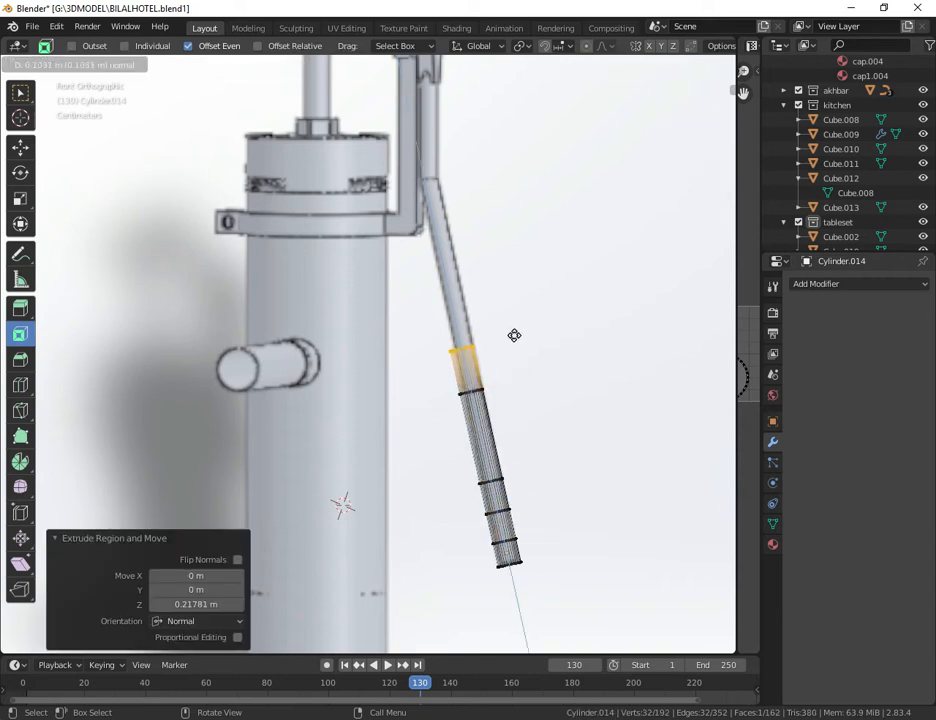
pyautogui.click(517, 305)
pyautogui.press('e')
pyautogui.click(530, 240)
pyautogui.press('e')
pyautogui.click(536, 200)
# Step: Rotate the end loop at the handle's lower bend so that it lies level
pyautogui.click(21, 174)
pyautogui.moveTo(463, 142); pyautogui.dragTo(477, 160)
pyautogui.click(570, 165)
pyautogui.moveTo(720, 173); pyautogui.dragTo(530, 331)
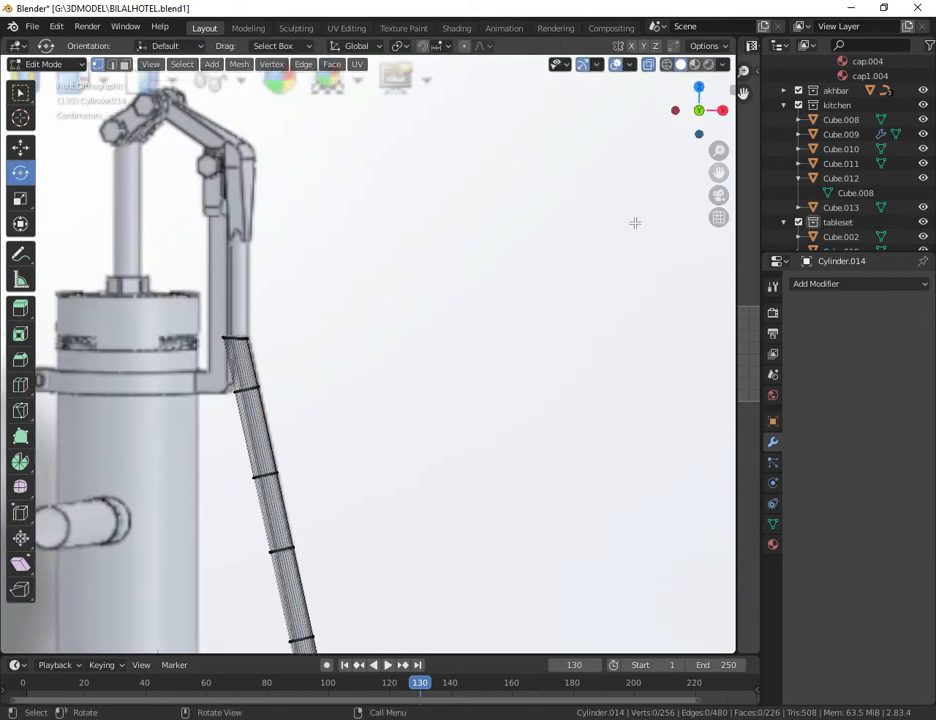
# Step: Extrude the top loop twice up the upright section, first by about 0.1 m, then tilt it and shift it about -0.0035 m along X
pyautogui.moveTo(171, 300); pyautogui.dragTo(281, 356)
pyautogui.press('e')
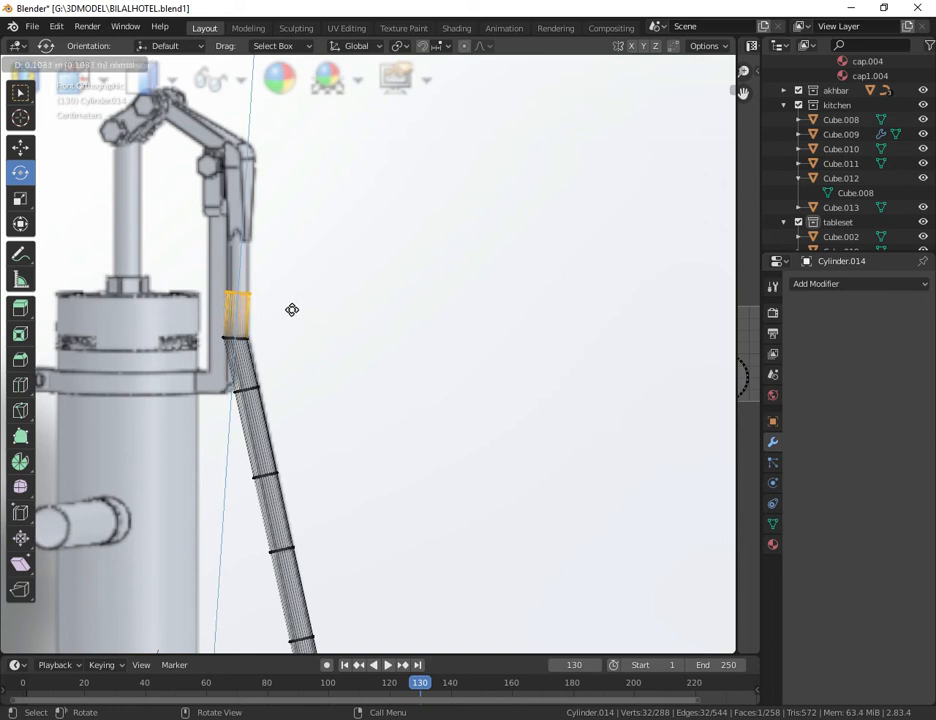
pyautogui.click(289, 303)
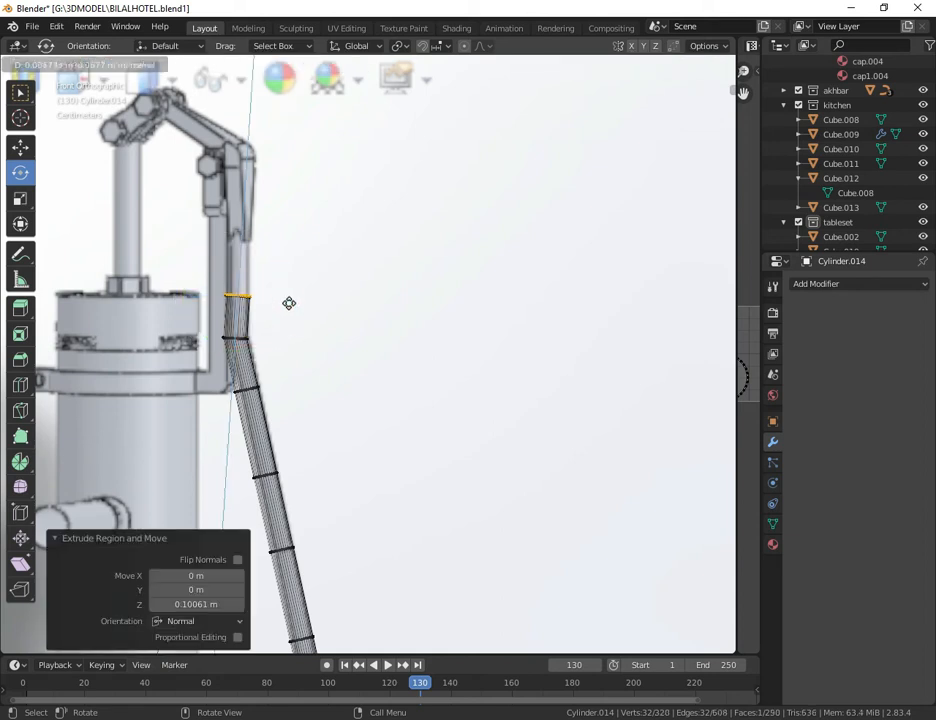
pyautogui.click(289, 254)
pyautogui.moveTo(266, 191); pyautogui.dragTo(253, 186)
pyautogui.click(20, 147)
pyautogui.moveTo(297, 239); pyautogui.dragTo(295, 238)
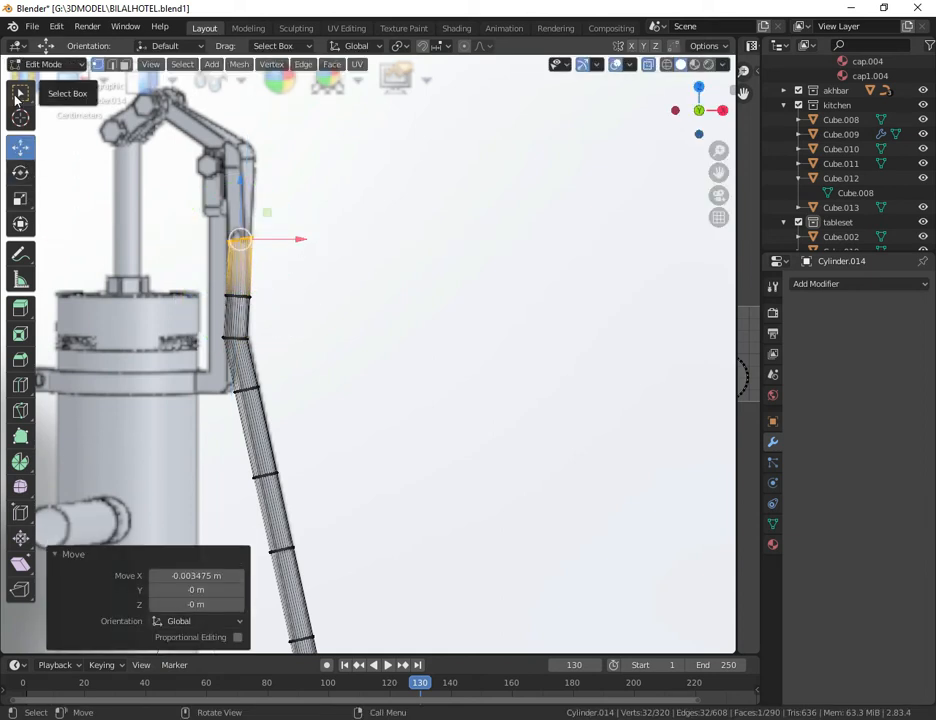
# Step: Extrude the end loop further up the upright section, rotate it, and shift it about 0.017 m along X
pyautogui.click(20, 97)
pyautogui.press('e')
pyautogui.click(337, 209)
pyautogui.click(20, 172)
pyautogui.moveTo(287, 184); pyautogui.dragTo(304, 201)
pyautogui.click(20, 147)
pyautogui.click(20, 95)
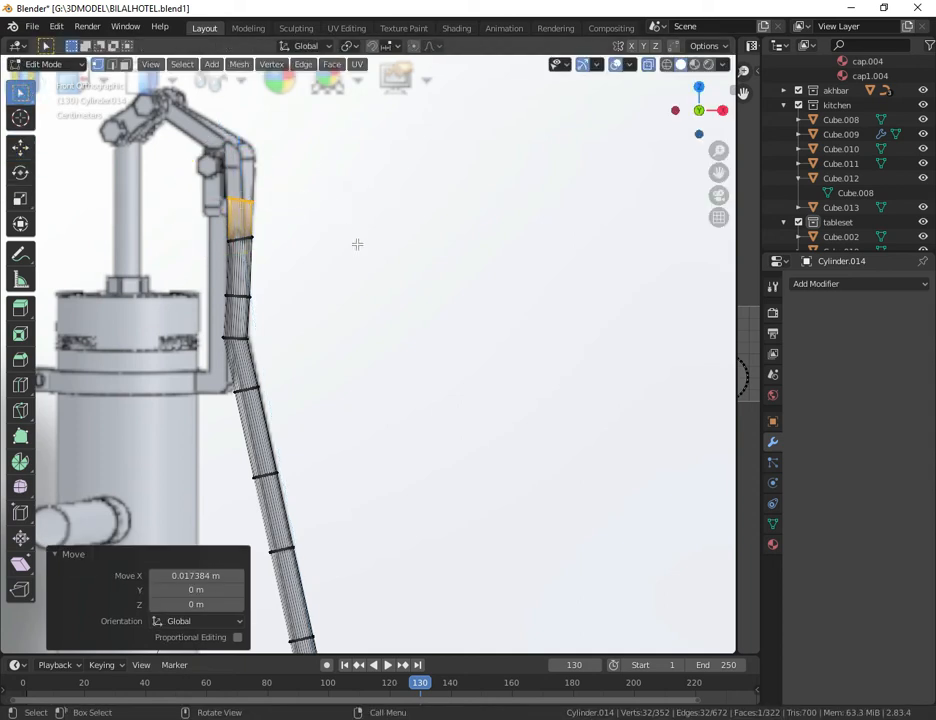
# Step: Extrude the end loop up to the handle's upper bend and move it onto the reference
pyautogui.moveTo(719, 172); pyautogui.dragTo(730, 226)
pyautogui.press('e')
pyautogui.click(307, 268)
pyautogui.click(20, 147)
pyautogui.moveTo(311, 208); pyautogui.dragTo(216, 112)
# Step: Extrude the end loop in several segments around the upper bend and along the slanted top arm
pyautogui.press('e')
pyautogui.click(312, 214)
pyautogui.click(20, 172)
pyautogui.press('e')
pyautogui.click(351, 167)
pyautogui.press('e')
pyautogui.click(278, 122)
pyautogui.click(20, 147)
# Step: Extrude the end loop twice more toward the handle's peak and undo the last adjustment
pyautogui.press('e')
pyautogui.click(299, 190)
pyautogui.moveTo(714, 174); pyautogui.dragTo(822, 222)
pyautogui.scroll(2, 255, 234)
pyautogui.press('e')
pyautogui.click(284, 97)
pyautogui.moveTo(285, 94); pyautogui.dragTo(274, 128)
pyautogui.hotkey('ctrl', 'z')
# Step: Rotate the end loop about Z, X and Y to turn it around the handle's peak
pyautogui.press('r')
pyautogui.press('z')
pyautogui.click(270, 163)
pyautogui.press('r')
pyautogui.press('x')
pyautogui.click(265, 170)
pyautogui.press('r')
pyautogui.press('y')
pyautogui.click(289, 184)
# Step: Extrude the end loop twice over the peak to form the hook, rotating it after each extrusion to face downward
pyautogui.press('e')
pyautogui.click(281, 221)
pyautogui.press('r')
pyautogui.click(310, 212)
pyautogui.press('e')
pyautogui.click(332, 218)
pyautogui.press('r')
pyautogui.press('y')
pyautogui.press('y')
pyautogui.click(313, 276)
# Step: Extrude the hook's end down onto the pump rod and shift it into line with the rod
pyautogui.press('e')
pyautogui.click(300, 307)
pyautogui.moveTo(304, 255); pyautogui.dragTo(311, 255)
pyautogui.click(21, 173)
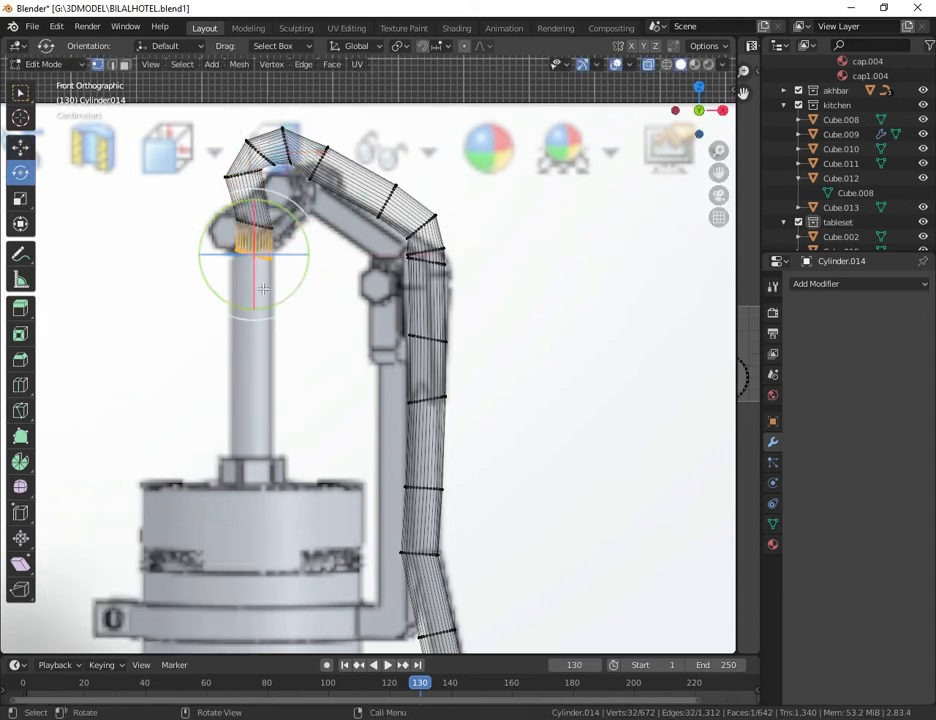
# Step: Return to Object Mode, turn off X-ray, and deselect the handle
pyautogui.click(46, 64)
pyautogui.click(46, 78)
pyautogui.click(648, 64)
pyautogui.scroll(-7, 595, 180)
pyautogui.click(517, 238)
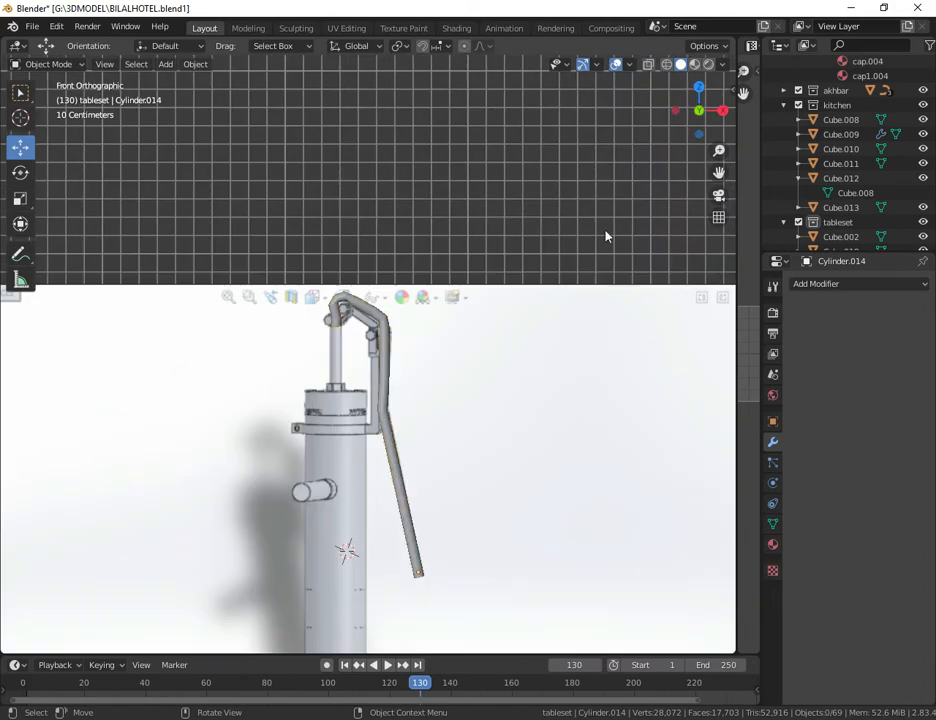
# Step: Select the finished handle and move it about -6.22 m along X, away from the reference image
pyautogui.scroll(-4, 605, 236)
pyautogui.moveTo(719, 173)
pyautogui.mouseDown()
pyautogui.moveTo(691, 554)
pyautogui.moveTo(719, 173)
pyautogui.mouseUp()
pyautogui.scroll(-4, 658, 315)
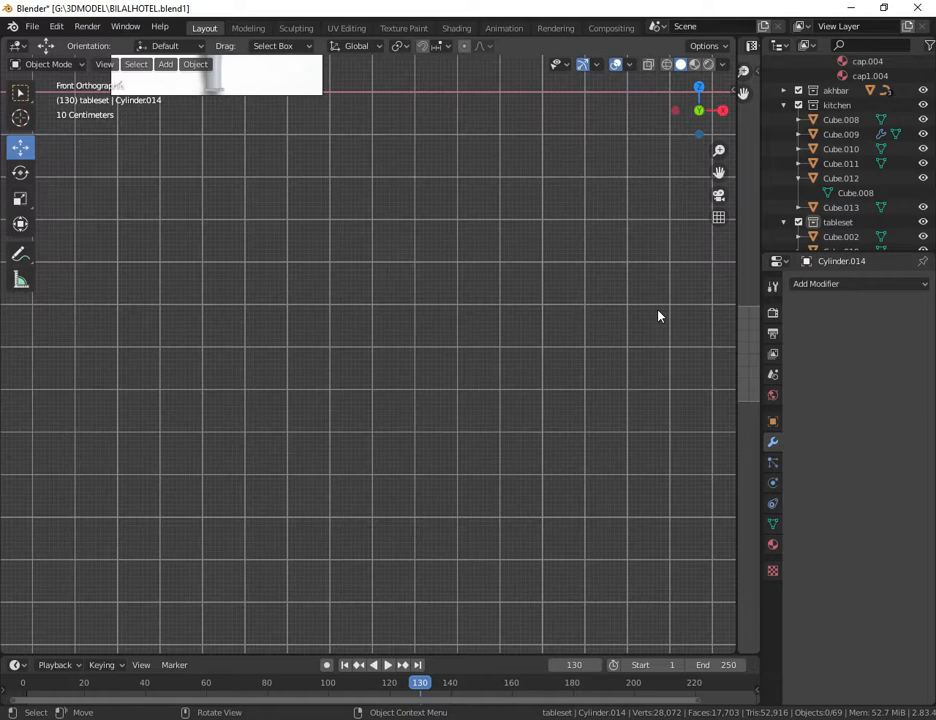
pyautogui.moveTo(719, 173); pyautogui.dragTo(825, 366)
pyautogui.scroll(8, 481, 309)
pyautogui.scroll(2, 481, 316)
pyautogui.click(545, 302)
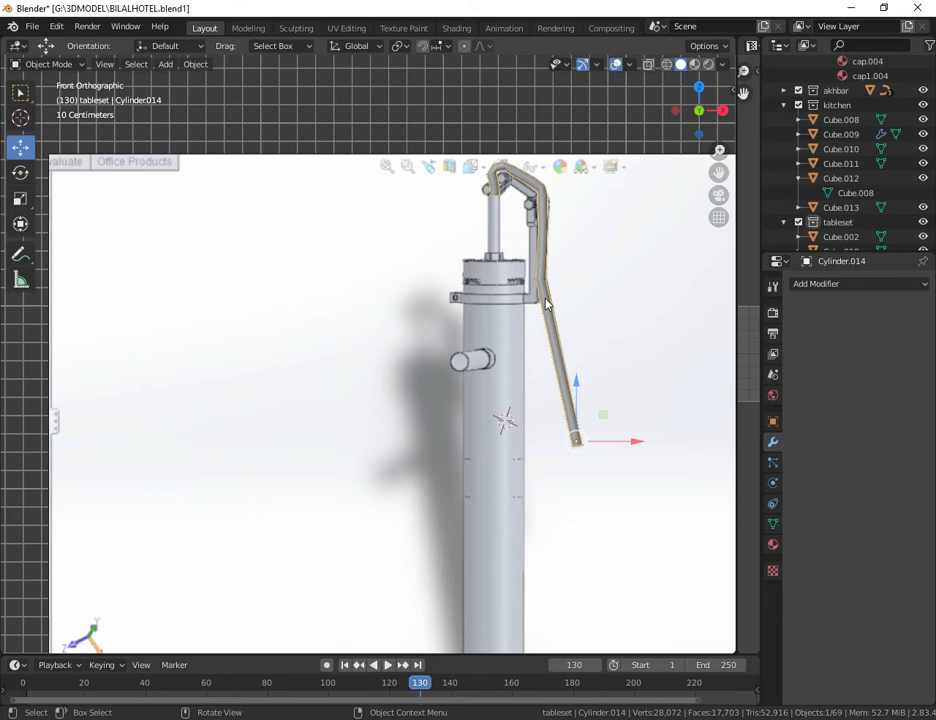
pyautogui.scroll(-10, 545, 302)
pyautogui.moveTo(470, 372); pyautogui.dragTo(246, 388)
pyautogui.moveTo(719, 173); pyautogui.dragTo(935, 158)
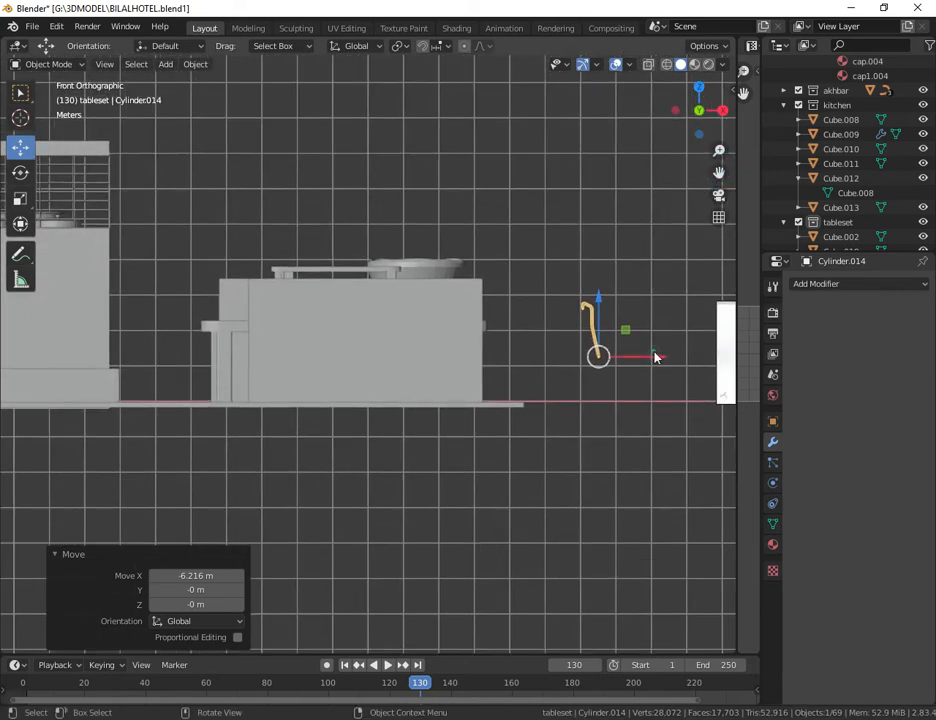
# Step: Move the handle along X by about -12.02 m and a further -7.37 m to reach the modelled pump
pyautogui.moveTo(655, 357); pyautogui.dragTo(341, 366)
pyautogui.moveTo(262, 361); pyautogui.dragTo(226, 369)
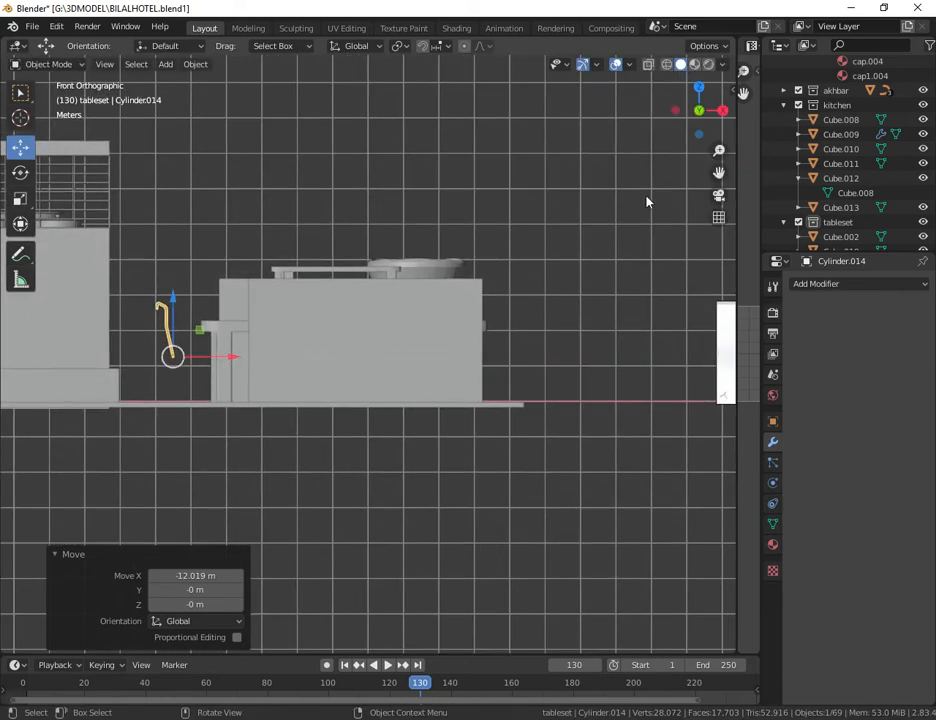
pyautogui.moveTo(719, 173); pyautogui.dragTo(935, 164)
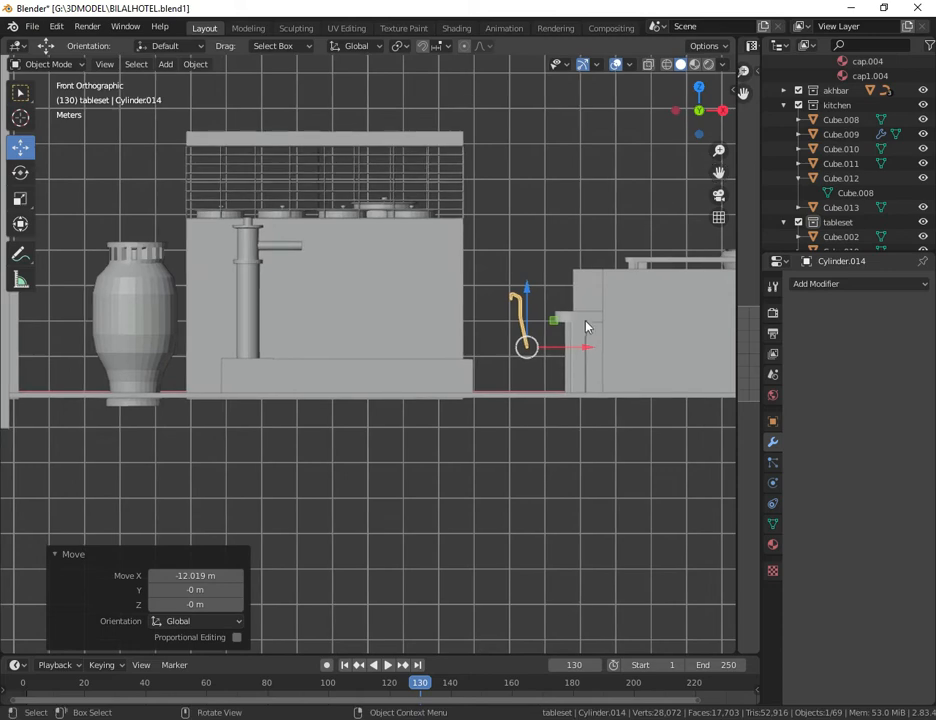
pyautogui.moveTo(580, 350); pyautogui.dragTo(318, 310)
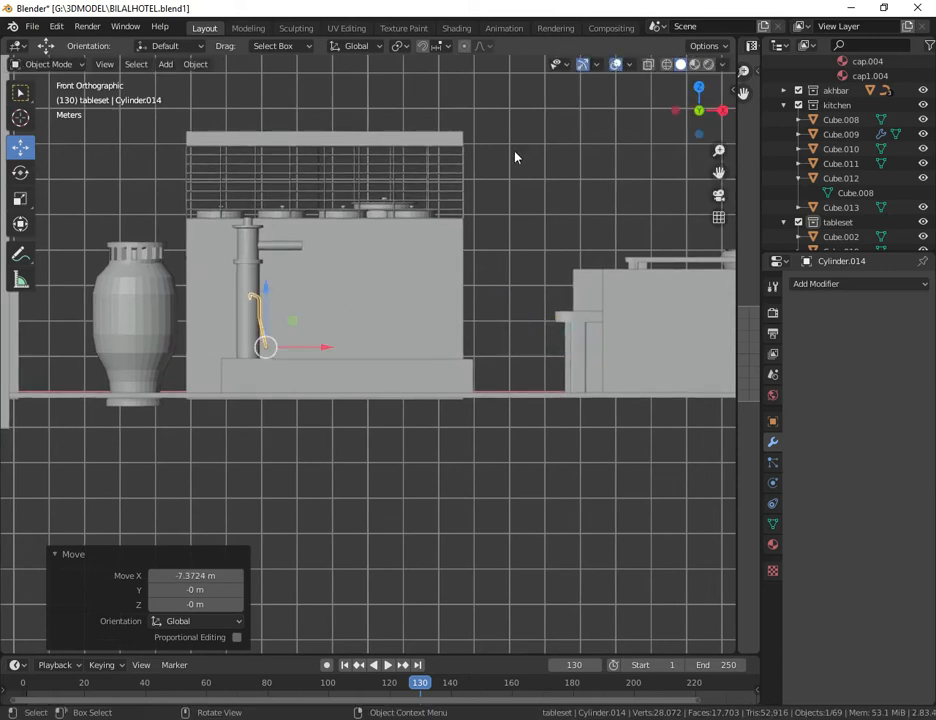
# Step: Move the handle about -5.59 m along Y and about 1.51 m up along Z, beside the pump
pyautogui.moveTo(733, 115); pyautogui.dragTo(422, 308)
pyautogui.scroll(5, 422, 308)
pyautogui.moveTo(719, 172); pyautogui.dragTo(745, 493)
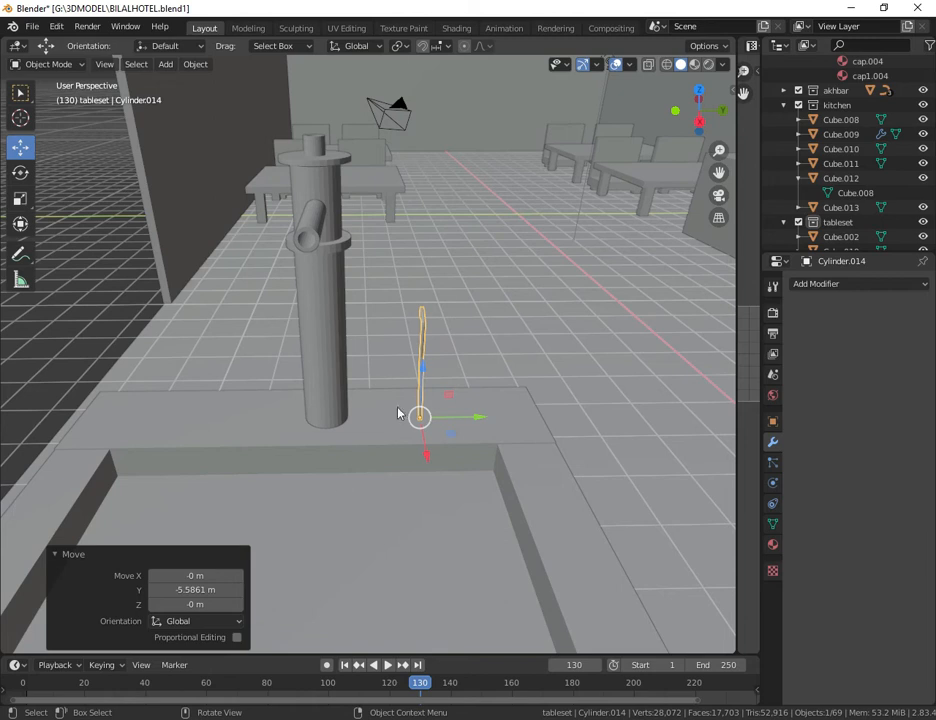
pyautogui.moveTo(425, 378); pyautogui.dragTo(405, 264)
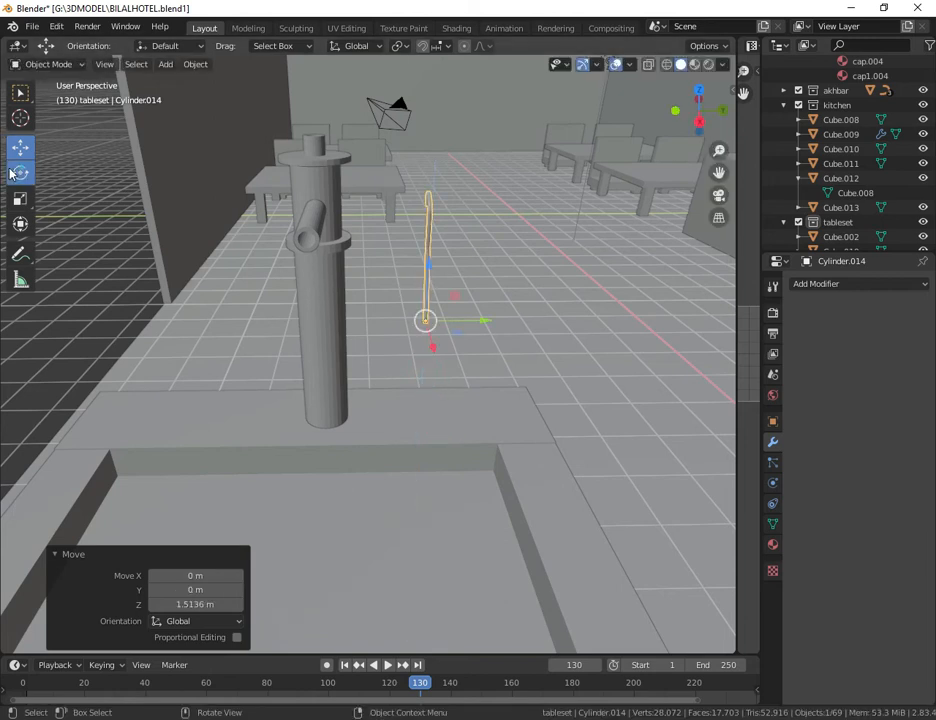
# Step: Rotate the handle 90° about the Z axis
pyautogui.click(20, 172)
pyautogui.moveTo(383, 333); pyautogui.dragTo(425, 338)
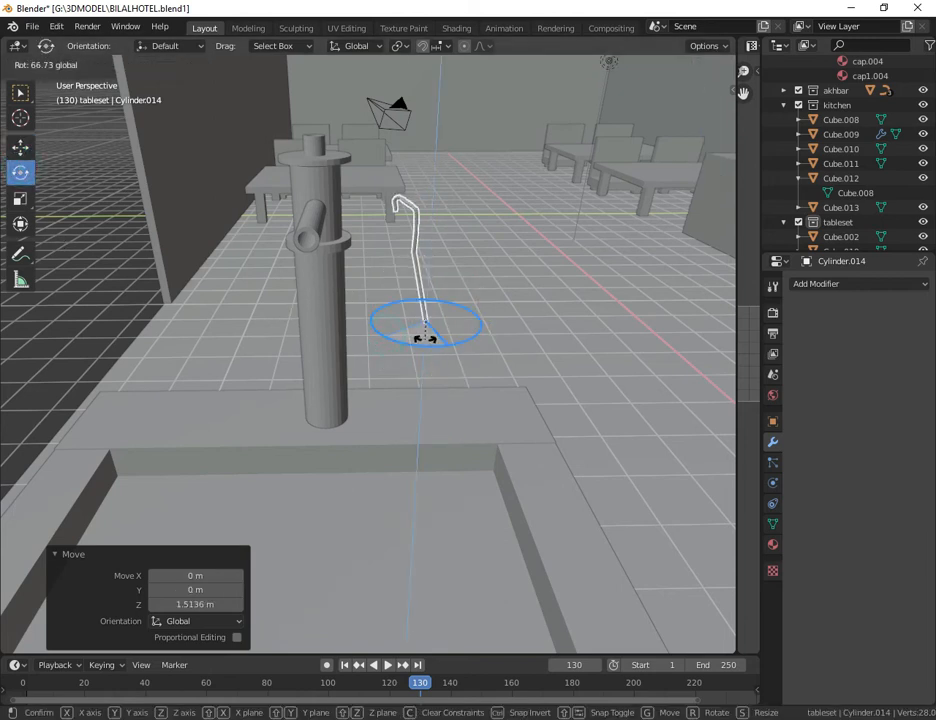
pyautogui.write('90')
pyautogui.press('Return')
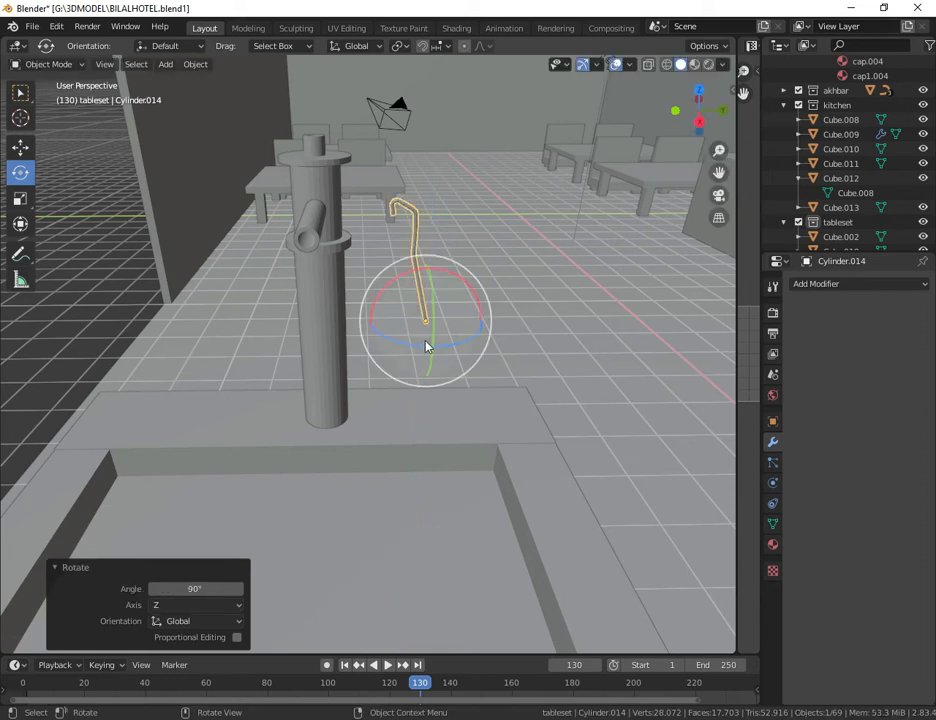
pyautogui.click(20, 93)
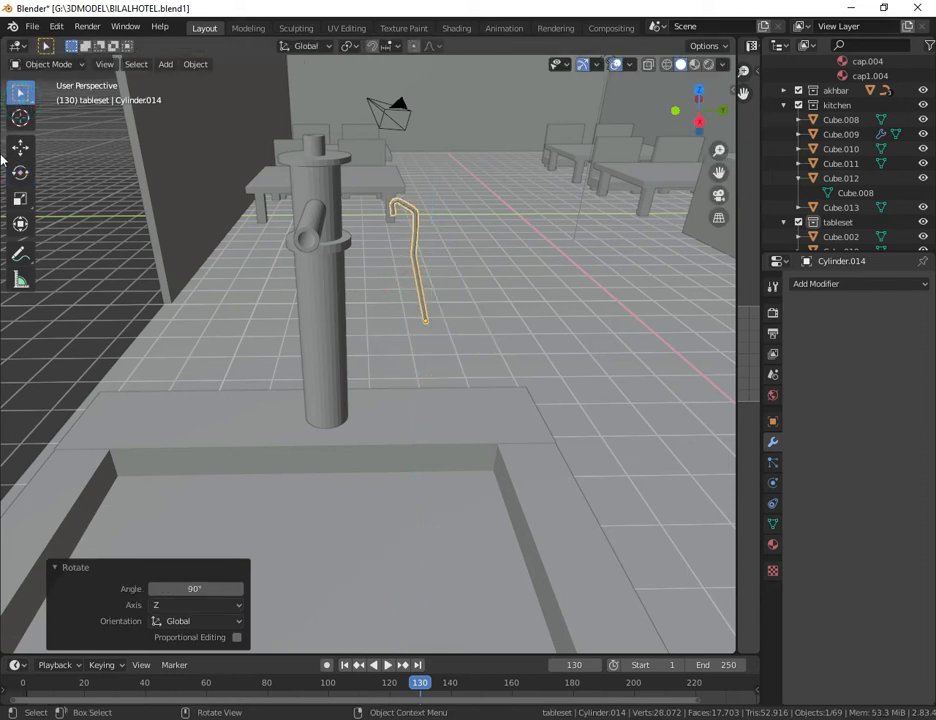
# Step: Move the handle next to the pump's top, raising it about 0.15 m at the end, and scale it by about 1.525
pyautogui.click(18, 148)
pyautogui.moveTo(441, 275); pyautogui.dragTo(361, 211)
pyautogui.moveTo(712, 173)
pyautogui.mouseDown()
pyautogui.moveTo(714, 151)
pyautogui.moveTo(708, 191)
pyautogui.mouseUp()
pyautogui.scroll(-1, 694, 293)
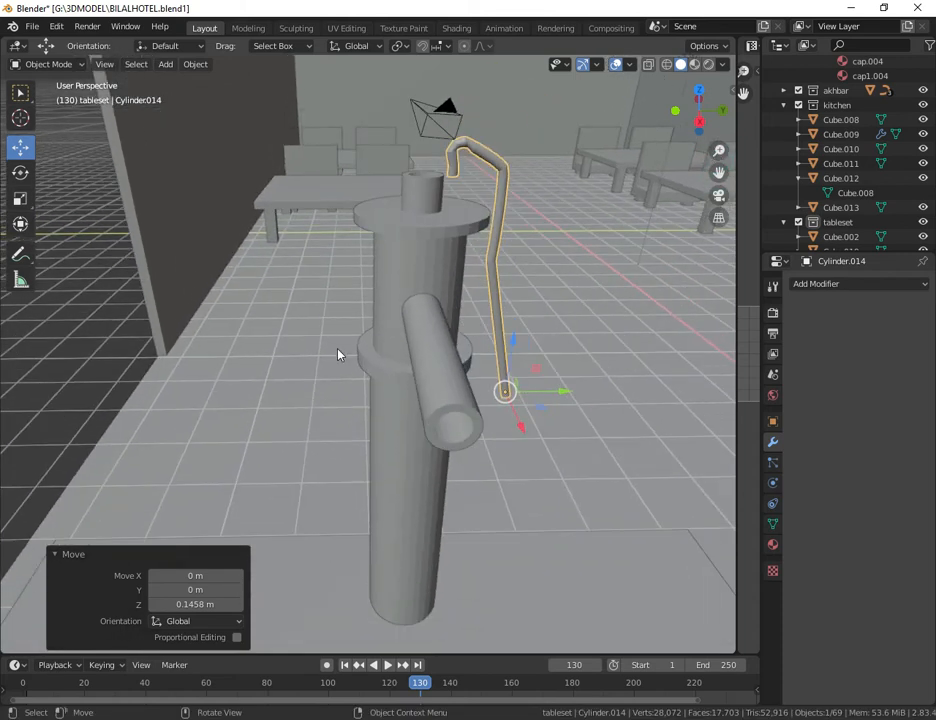
pyautogui.press('s')
pyautogui.click(560, 470)
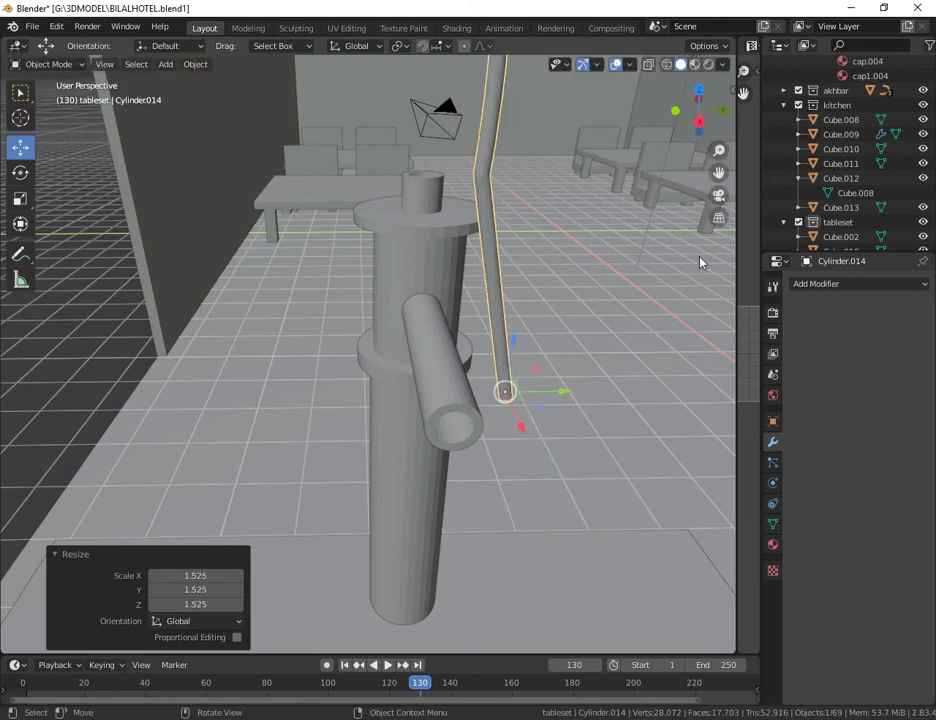
# Step: Set the handle's origin to its center of mass (surface)
pyautogui.scroll(-2, 700, 262)
pyautogui.rightClick(437, 291)
pyautogui.moveTo(380, 198)
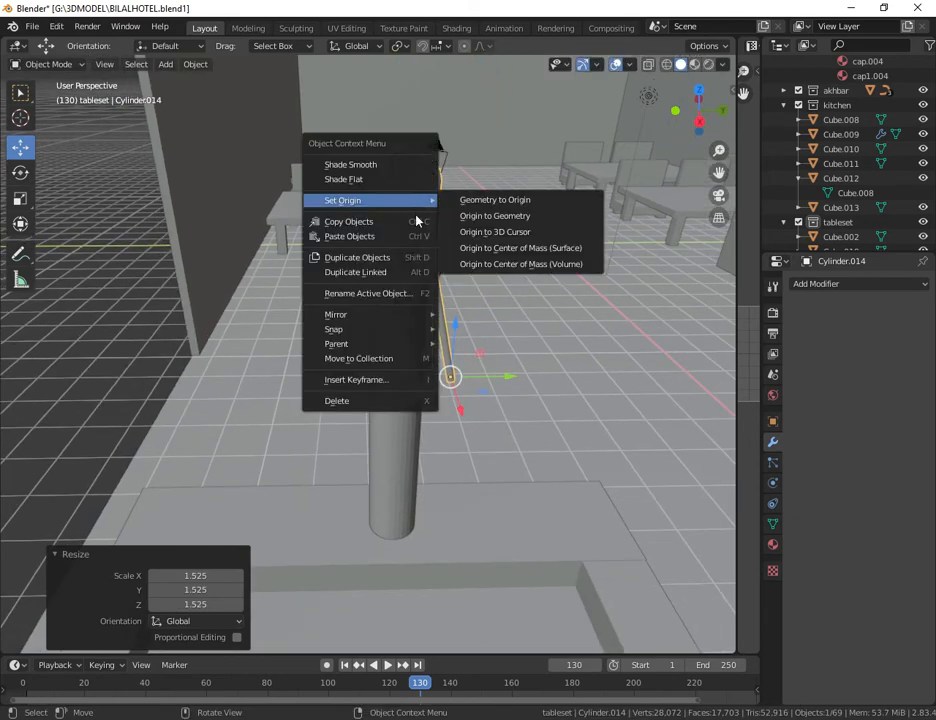
pyautogui.click(500, 250)
pyautogui.rightClick(491, 257)
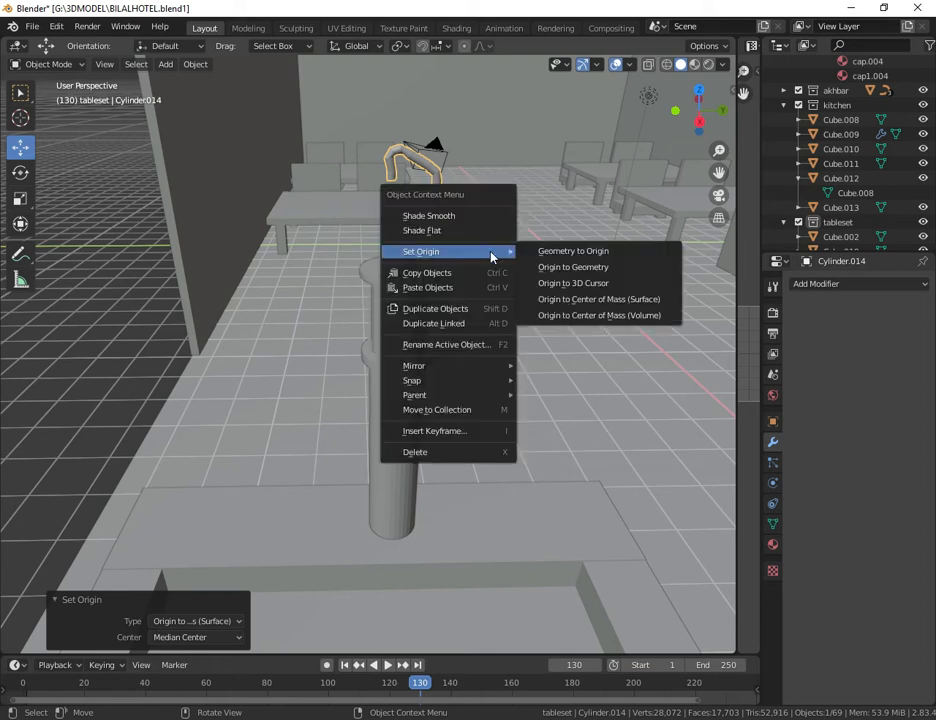
# Step: Lower the handle toward the pump's top, shift it about -0.19 m along X, and move it about -0.15 m along Z
pyautogui.moveTo(494, 262); pyautogui.dragTo(500, 330)
pyautogui.moveTo(460, 363)
pyautogui.mouseDown()
pyautogui.moveTo(447, 343)
pyautogui.moveTo(460, 341)
pyautogui.mouseUp()
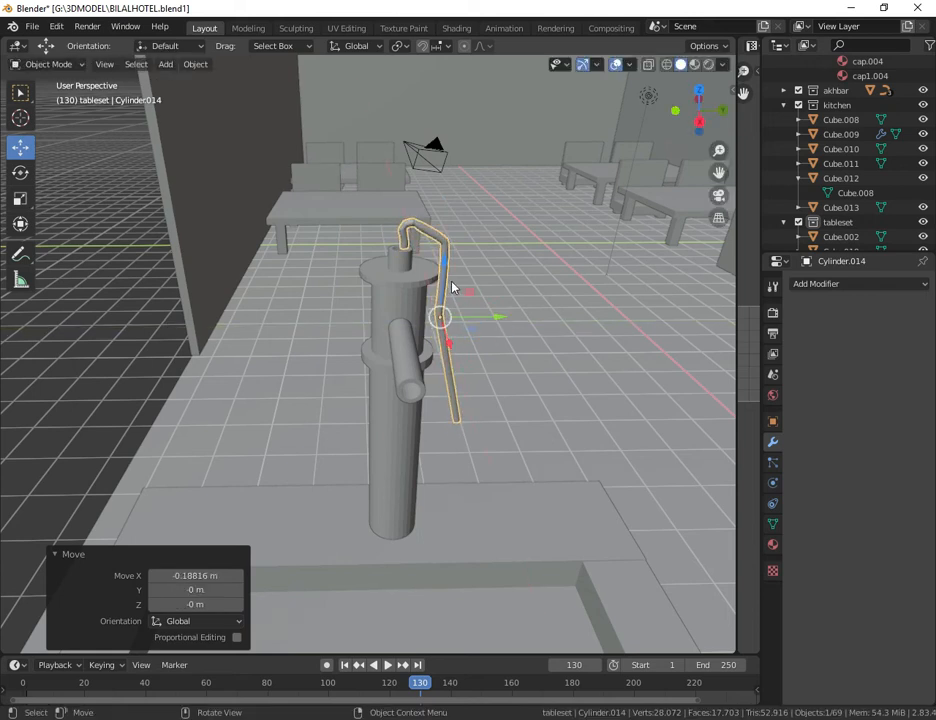
pyautogui.moveTo(446, 263); pyautogui.dragTo(445, 273)
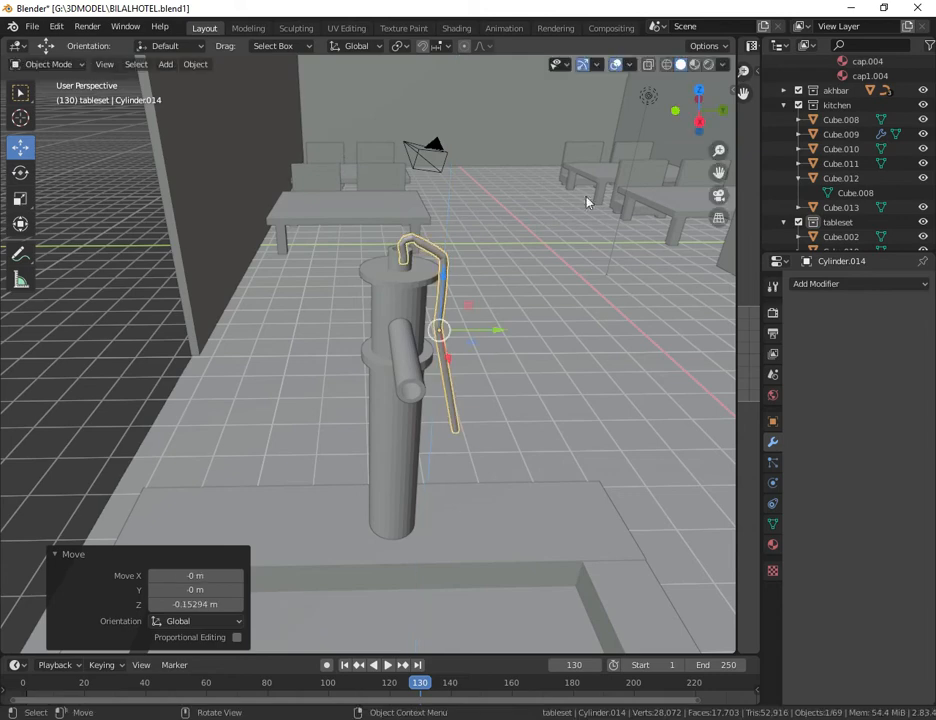
# Step: Align the handle's hook with the pump's top rod by moving it about -0.29 m along X and 0.063 m along Y
pyautogui.moveTo(420, 330); pyautogui.dragTo(272, 336, button='middle')
pyautogui.moveTo(276, 362); pyautogui.dragTo(236, 363)
pyautogui.moveTo(690, 121)
pyautogui.mouseDown()
pyautogui.moveTo(765, 152)
pyautogui.moveTo(902, 144)
pyautogui.moveTo(932, 192)
pyautogui.moveTo(904, 158)
pyautogui.moveTo(933, 110)
pyautogui.moveTo(792, 148)
pyautogui.moveTo(735, 126)
pyautogui.moveTo(752, 98)
pyautogui.moveTo(679, 115)
pyautogui.mouseUp()
pyautogui.press('g')
pyautogui.press('y')
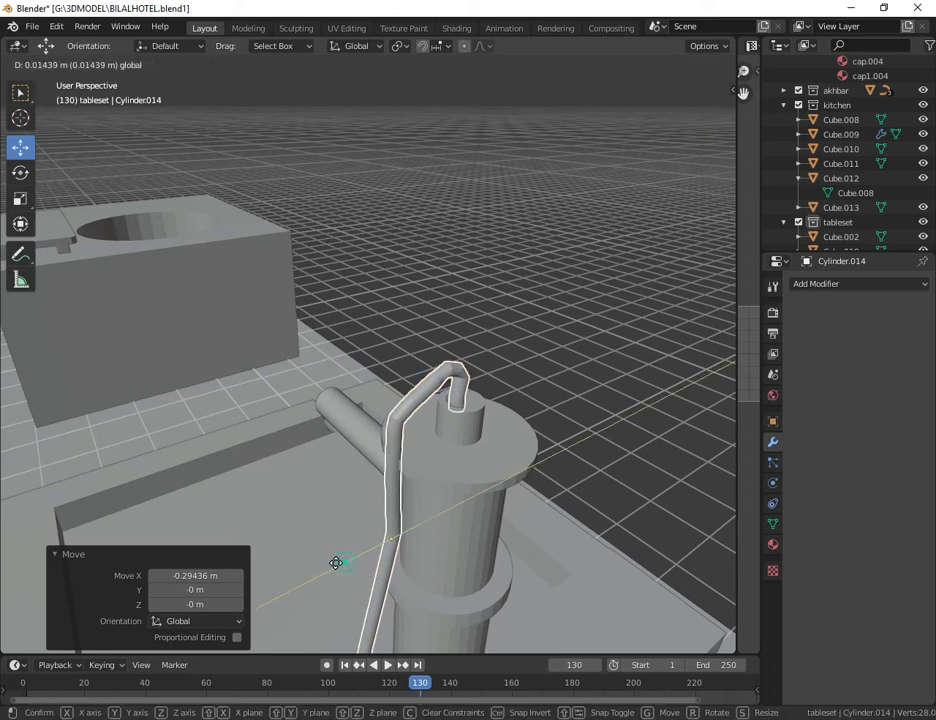
pyautogui.click(333, 570)
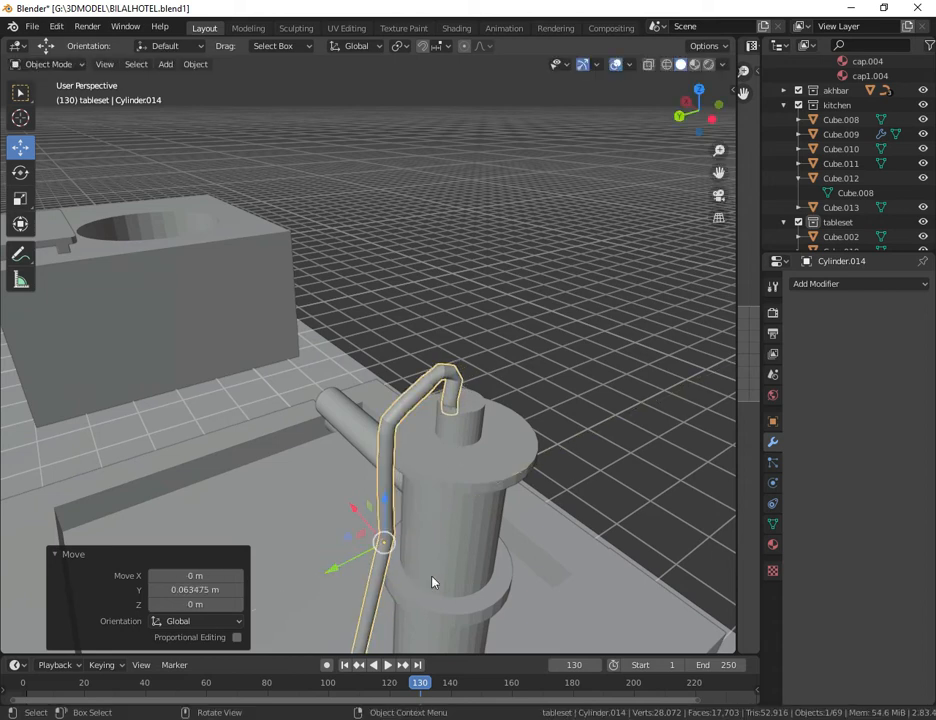
# Step: Thicken the handle by scaling it about 1.632 in X and Y with the Z axis locked
pyautogui.moveTo(719, 150); pyautogui.dragTo(719, 176)
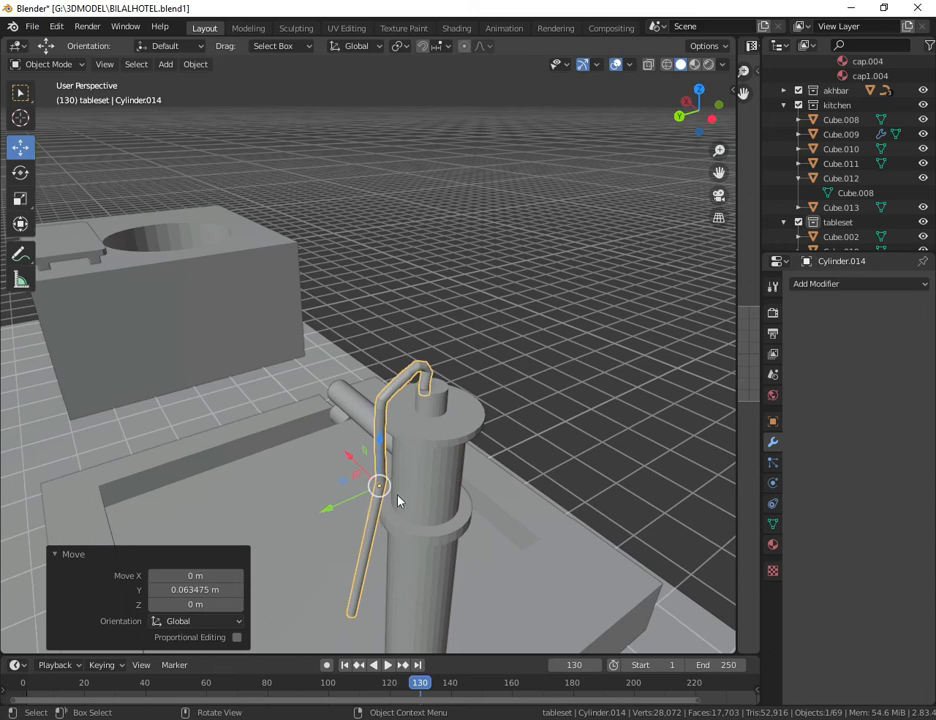
pyautogui.press('s')
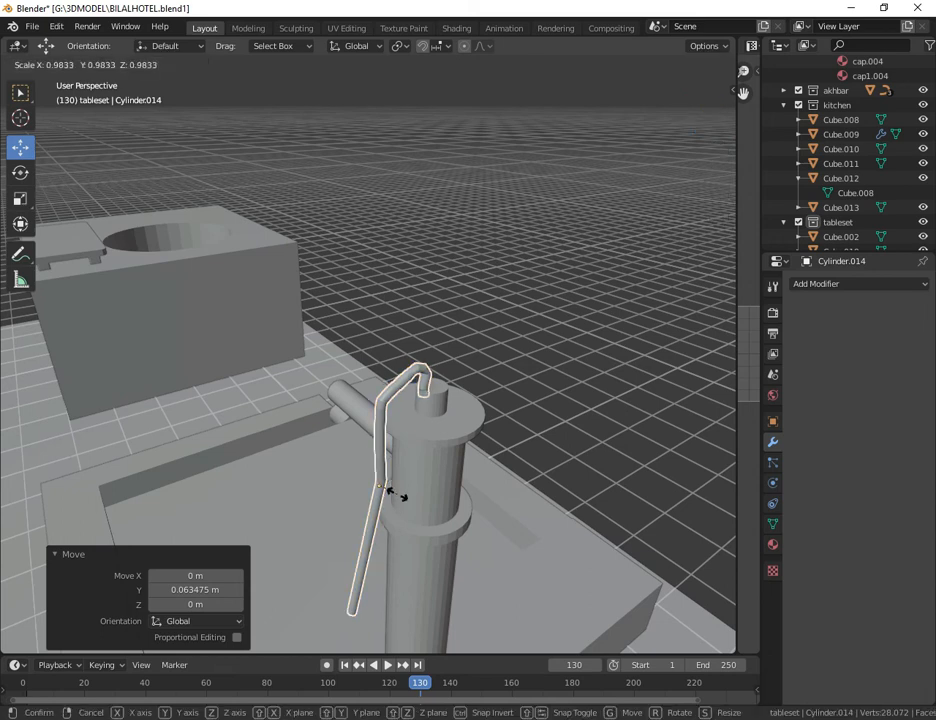
pyautogui.hotkey('shift', 'z')
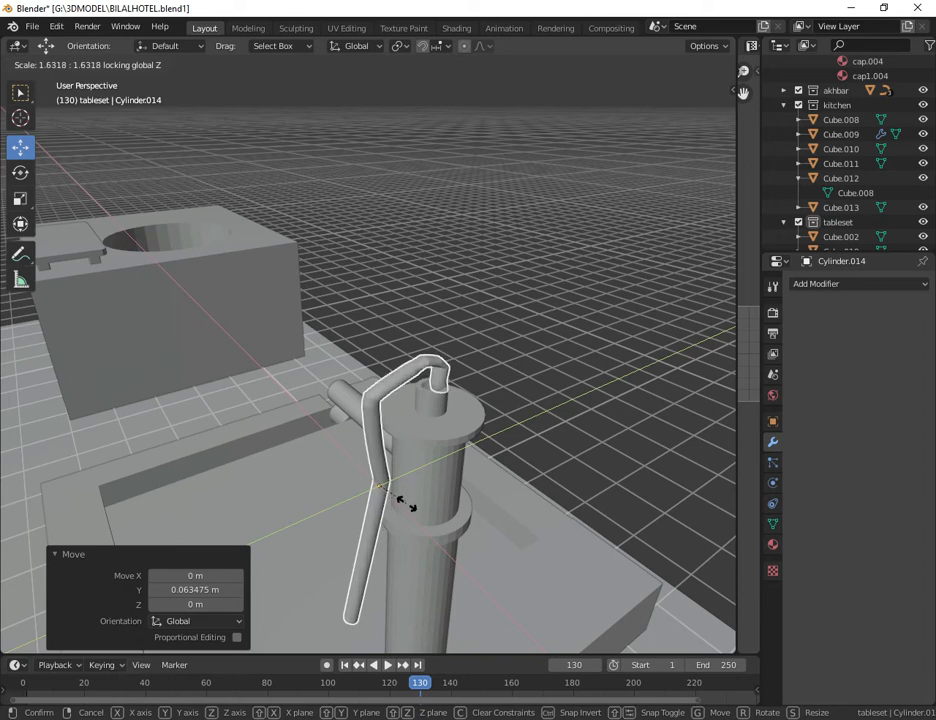
pyautogui.click(406, 505)
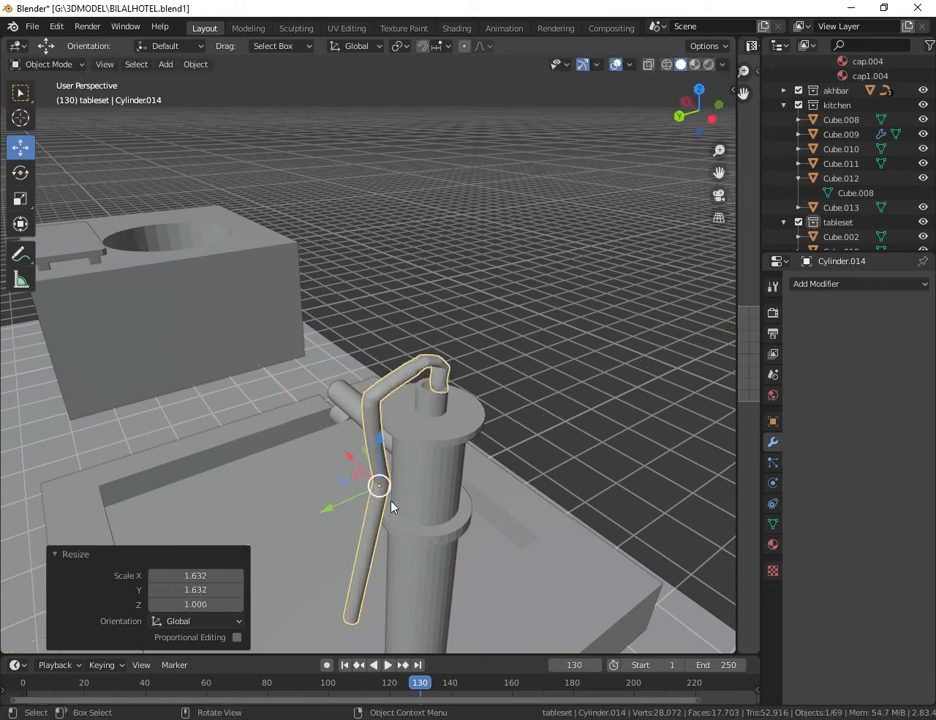
# Step: Move the thickened handle about 0.084 m along Y to bring its hook over the pump's top rod
pyautogui.press('g')
pyautogui.press('y')
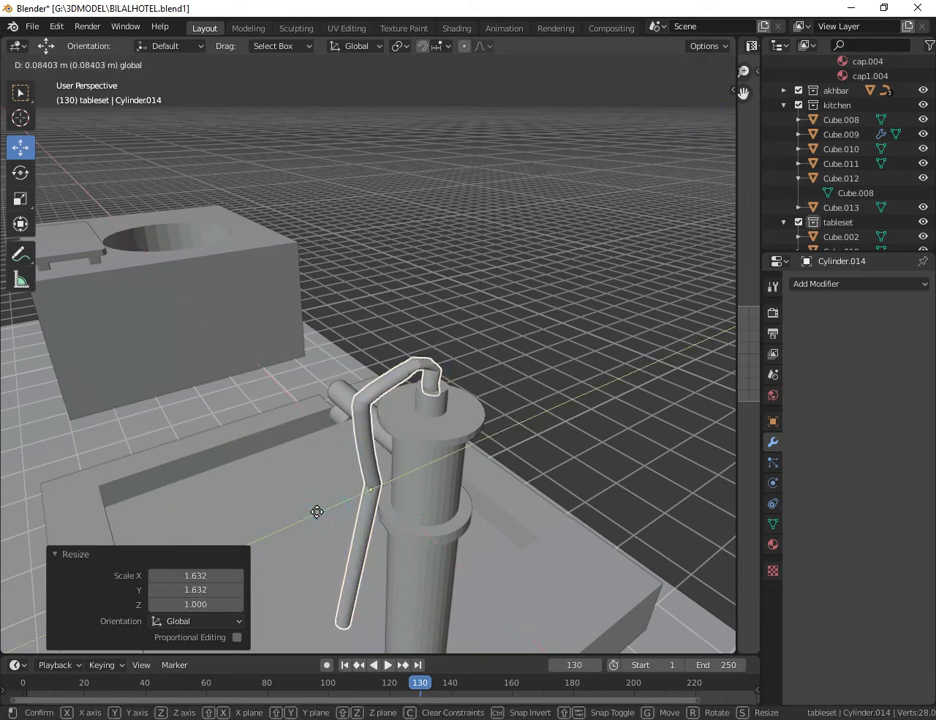
pyautogui.click(318, 512)
pyautogui.moveTo(710, 107); pyautogui.dragTo(612, 146)
pyautogui.scroll(3, 337, 436)
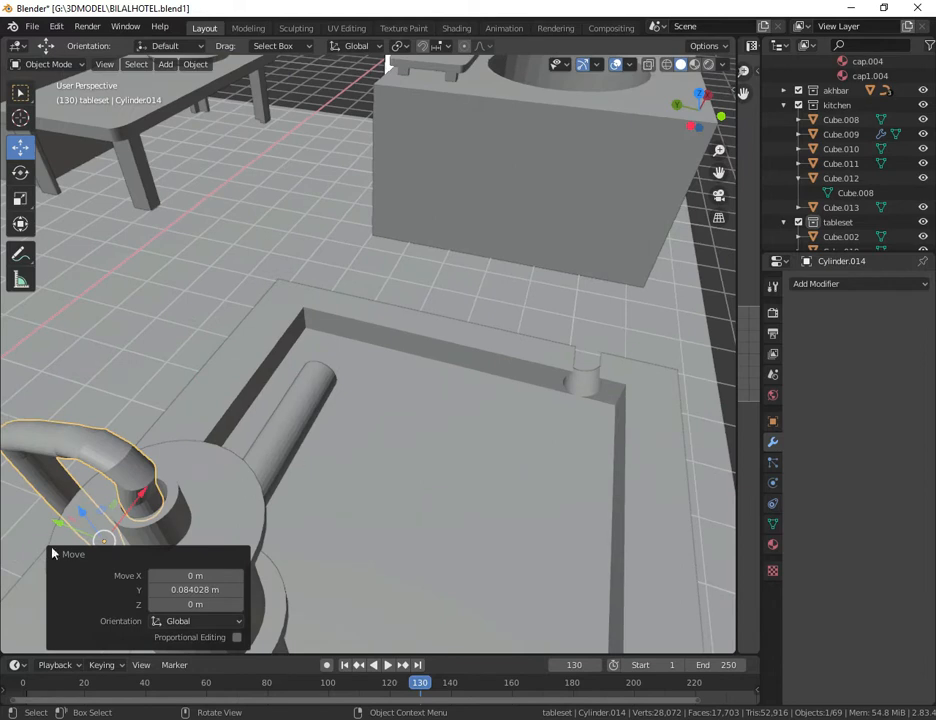
# Step: Seat the handle's hook on the pump's top rod by moving it about -0.019 m along Y and lowering it about 0.062 m
pyautogui.press('g')
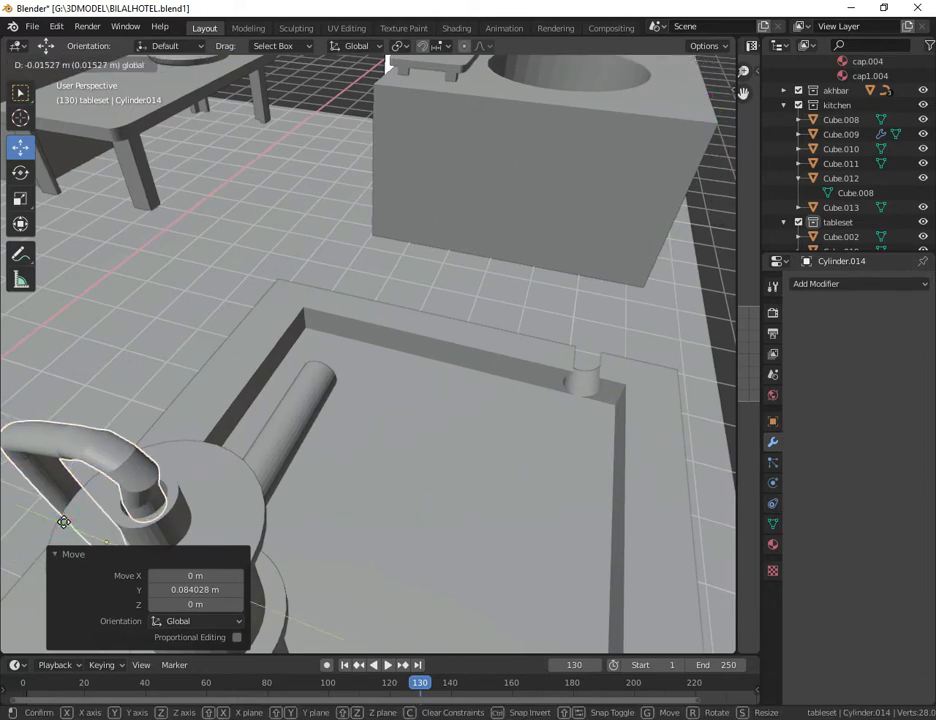
pyautogui.click(66, 528)
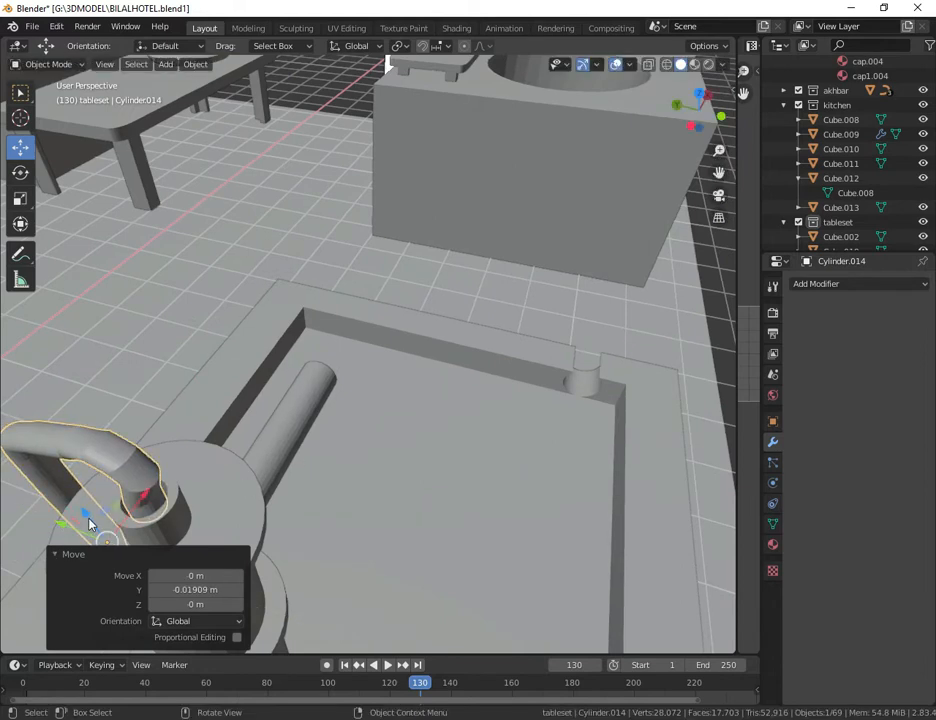
pyautogui.press('g')
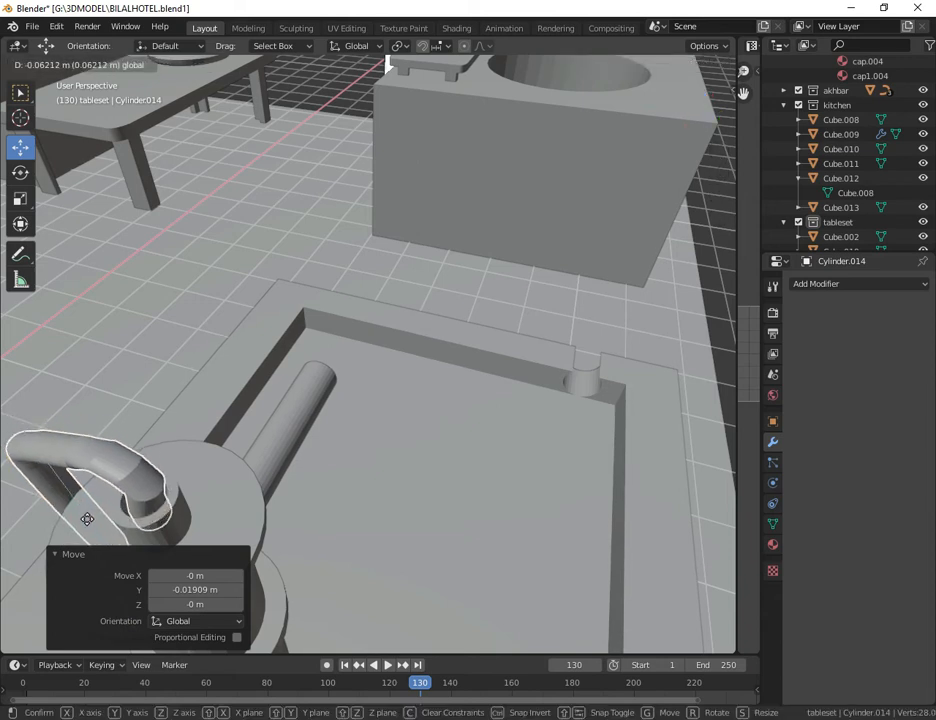
pyautogui.moveTo(87, 519); pyautogui.dragTo(87, 519)
# Step: Examine the clamp and upright bracket near the pump's top in the reference image, seen from the front
pyautogui.moveTo(682, 108); pyautogui.dragTo(846, 105)
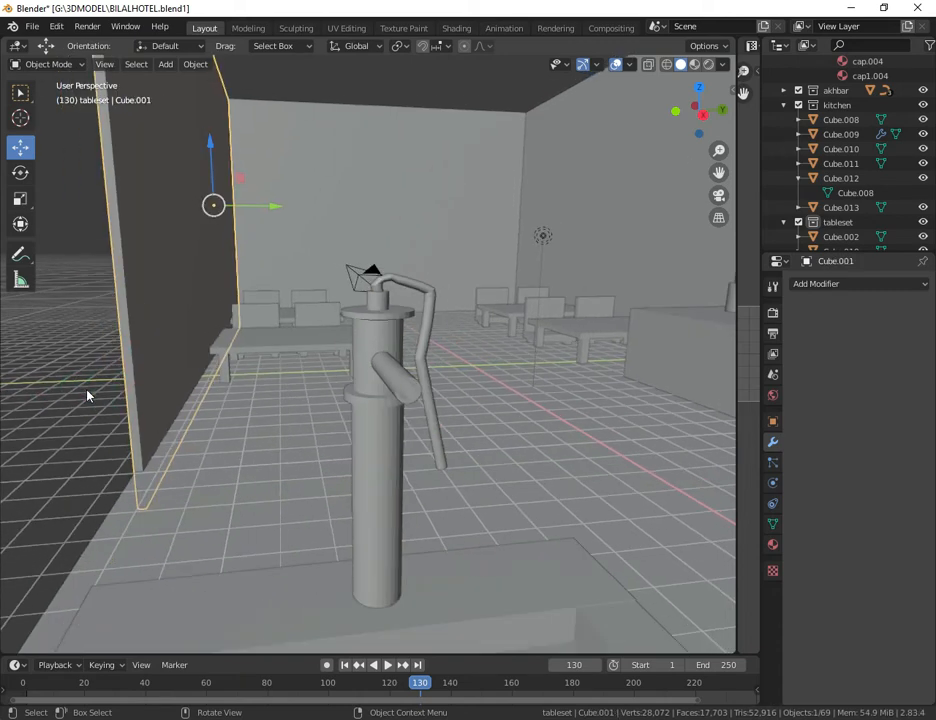
pyautogui.scroll(-10, 80, 451)
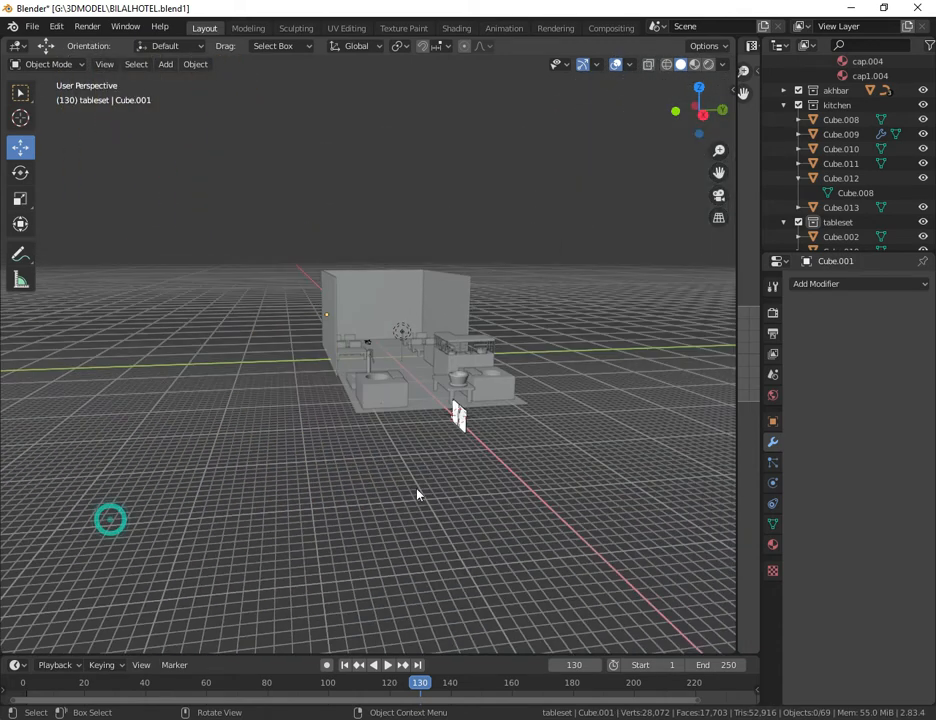
pyautogui.scroll(10, 470, 490)
pyautogui.moveTo(672, 110); pyautogui.dragTo(472, 206)
pyautogui.scroll(4, 405, 485)
pyautogui.scroll(3, 397, 520)
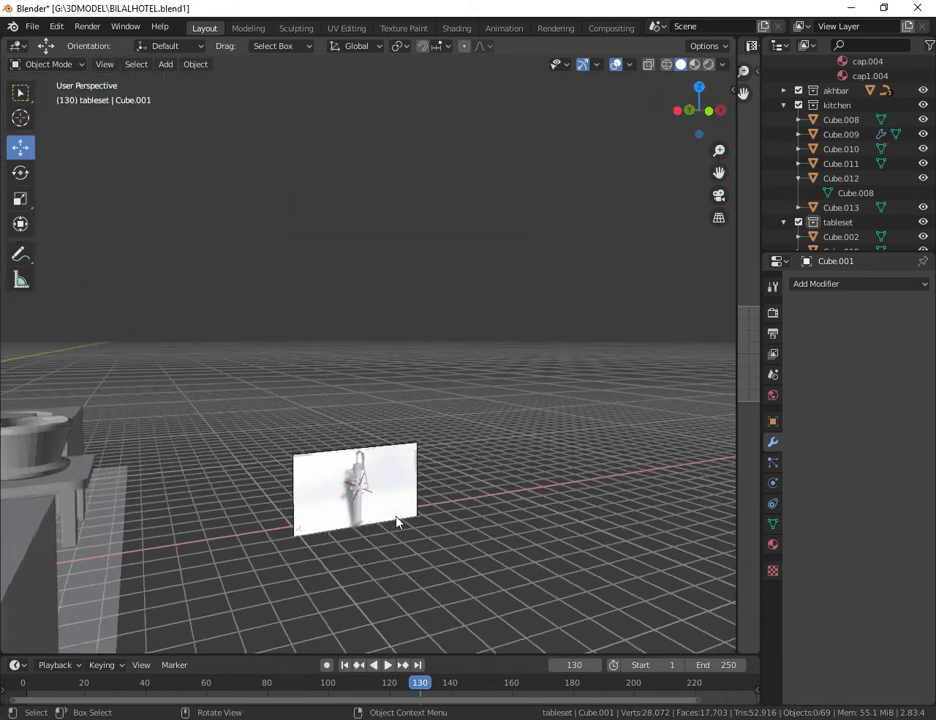
pyautogui.moveTo(719, 172); pyautogui.dragTo(717, 172)
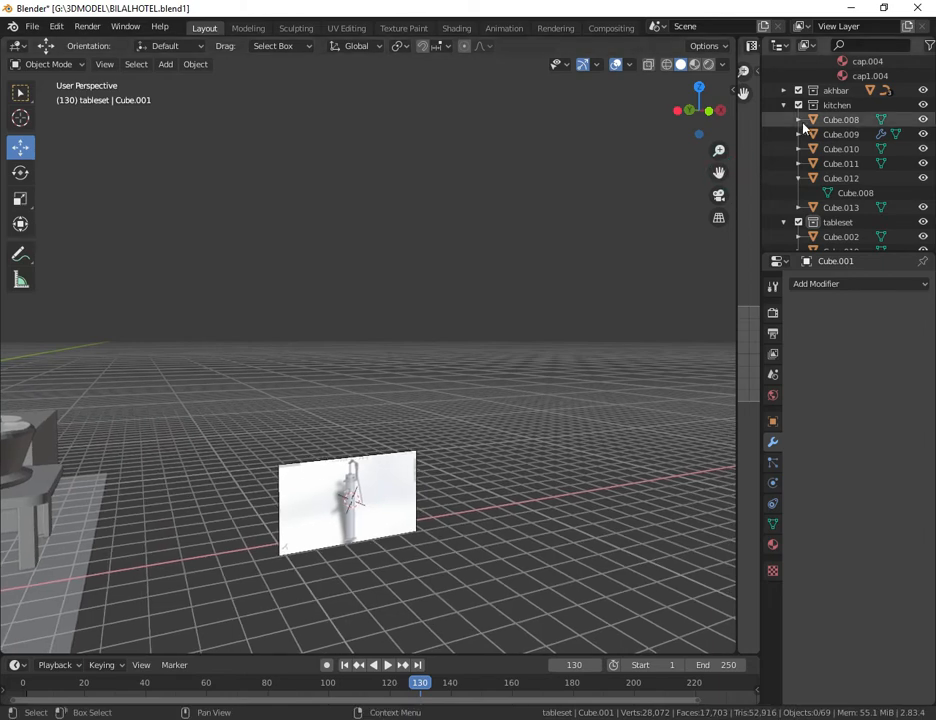
pyautogui.moveTo(720, 110); pyautogui.dragTo(651, 107)
pyautogui.moveTo(720, 173); pyautogui.dragTo(700, 170)
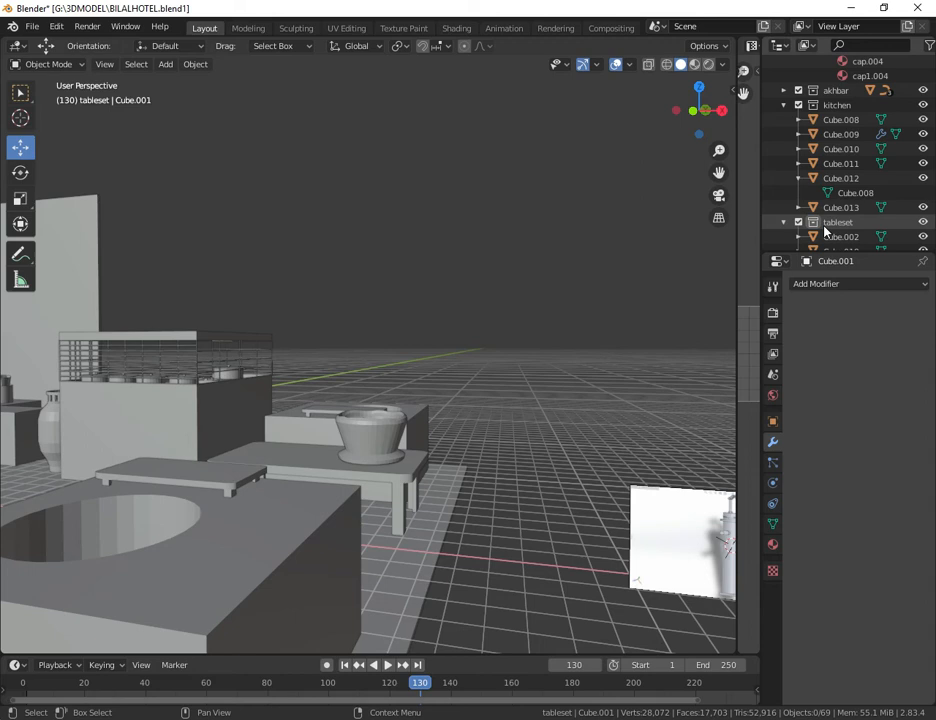
pyautogui.press('KP_1')
pyautogui.scroll(3, 238, 292)
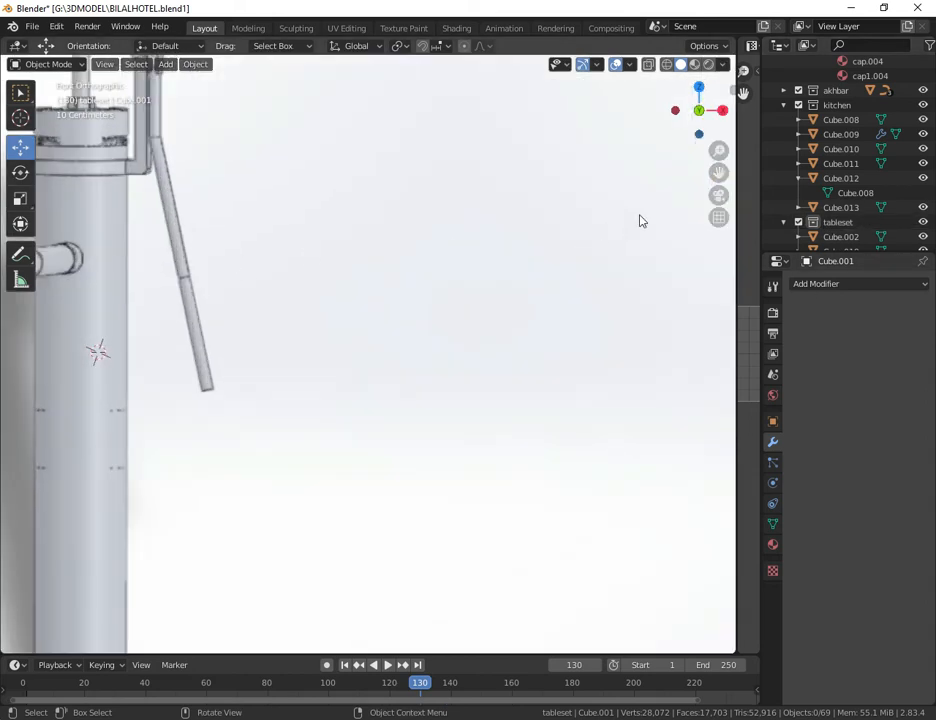
pyautogui.moveTo(719, 176); pyautogui.dragTo(930, 279)
pyautogui.scroll(2, 589, 230)
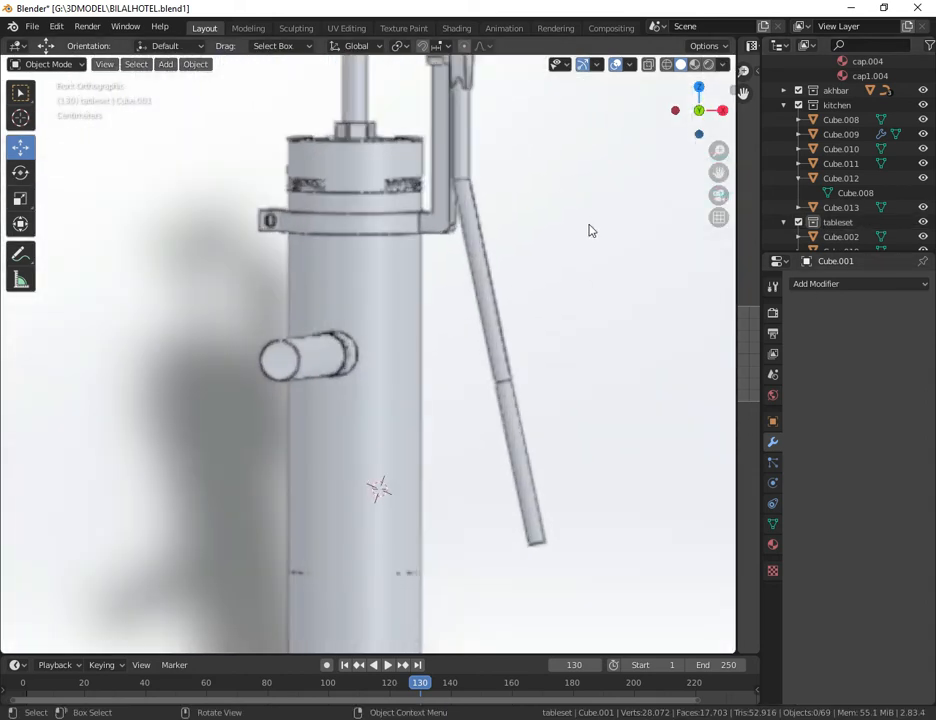
# Step: Add a mesh cube at the 3D cursor and shrink it over the reference pump's body
pyautogui.click(166, 64)
pyautogui.moveTo(186, 81)
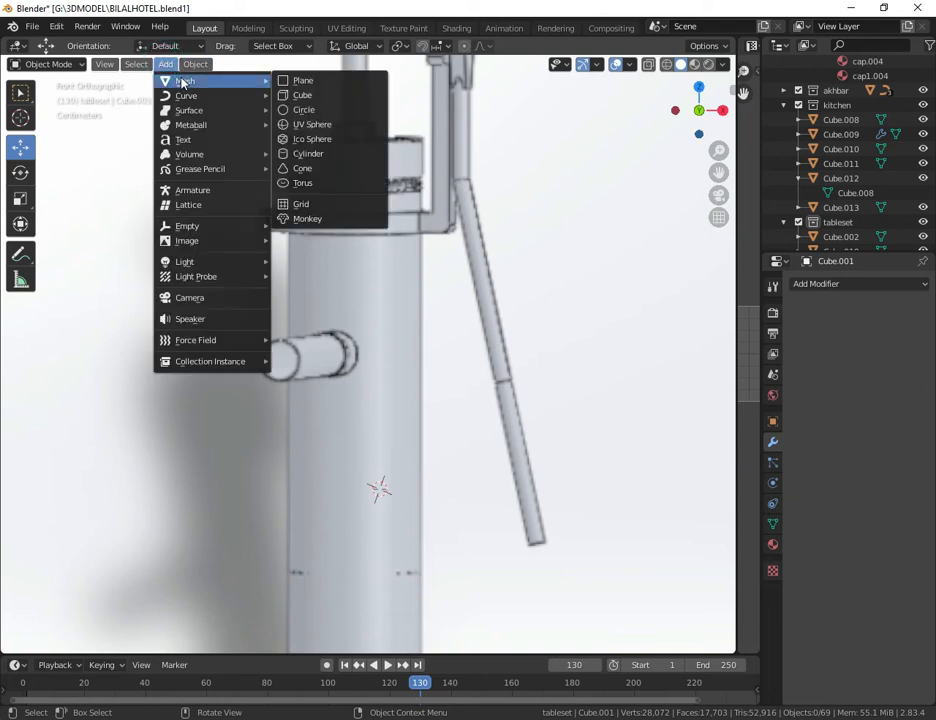
pyautogui.click(335, 94)
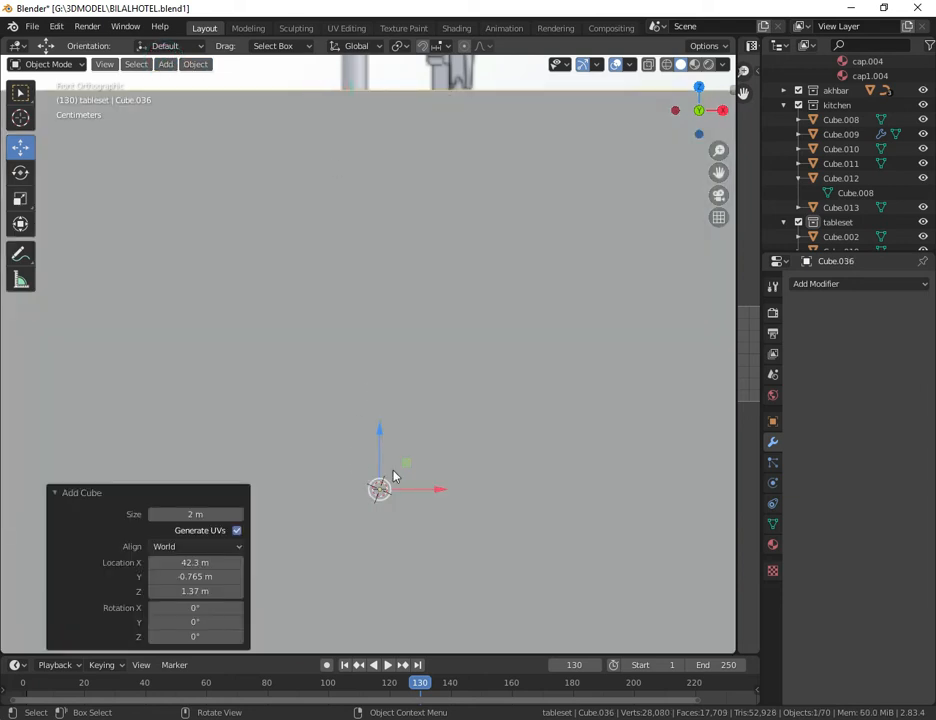
pyautogui.scroll(-3, 393, 476)
pyautogui.press('s')
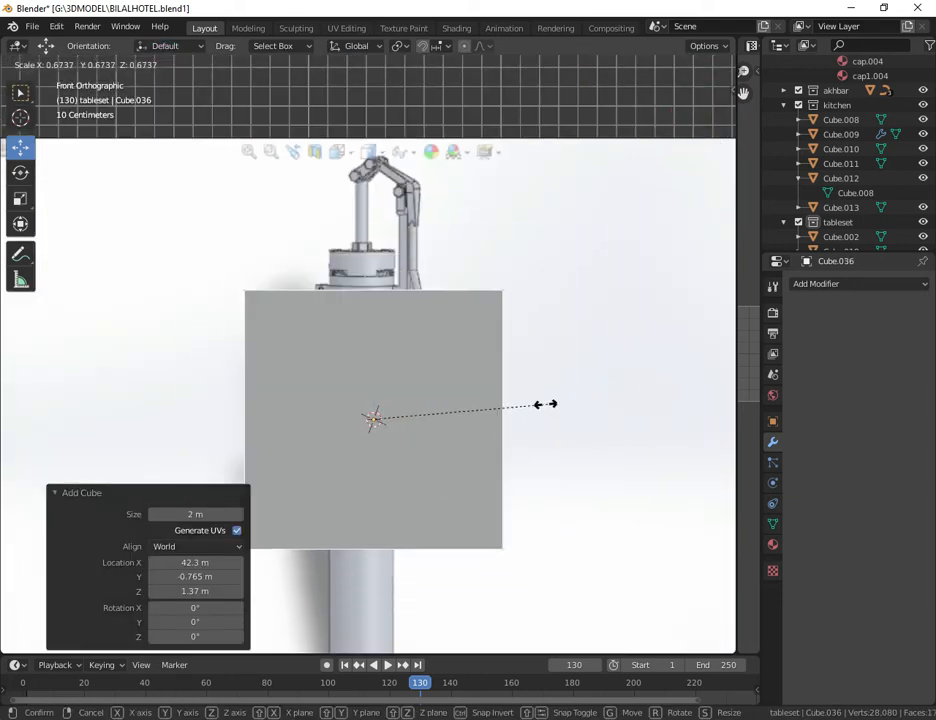
pyautogui.click(396, 436)
# Step: Raise the cube toward the reference pump's clamp and shrink it further, finishing with a scale of about 0.451
pyautogui.moveTo(376, 382); pyautogui.dragTo(376, 265)
pyautogui.press('s')
pyautogui.click(431, 347)
pyautogui.moveTo(714, 152); pyautogui.dragTo(615, 407)
pyautogui.press('s')
pyautogui.click(345, 471)
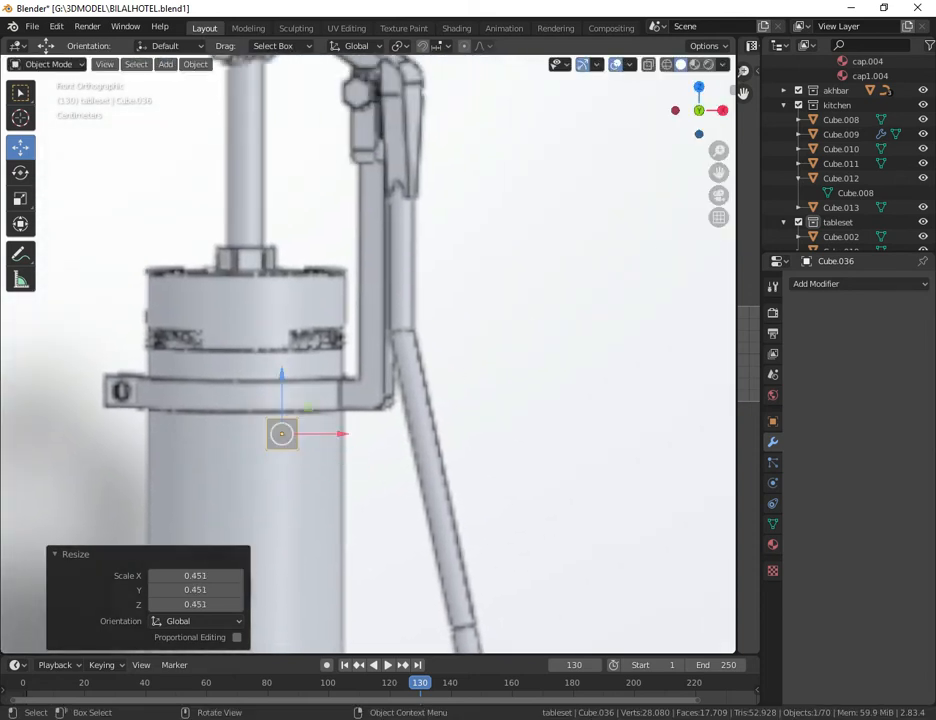
# Step: Fit the cube to the clamp's handle-side end by matching its height to the strap and moving it about 0.125 m along X
pyautogui.press('s')
pyautogui.click(359, 481)
pyautogui.moveTo(284, 380); pyautogui.dragTo(295, 336)
pyautogui.press('s')
pyautogui.click(386, 460)
pyautogui.moveTo(335, 400); pyautogui.dragTo(409, 398)
pyautogui.press('s')
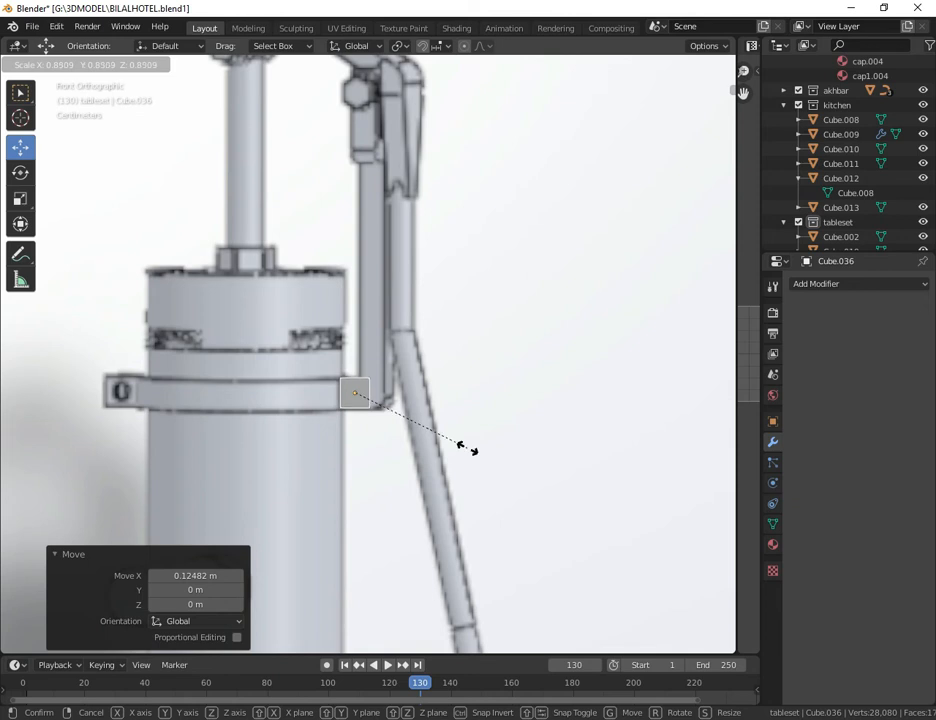
pyautogui.click(467, 447)
pyautogui.moveTo(417, 398); pyautogui.dragTo(410, 392)
# Step: Edit the cube's mesh with X-ray on and extrude its handle-side face about 0.044 m toward the bracket's corner
pyautogui.click(60, 64)
pyautogui.click(40, 98)
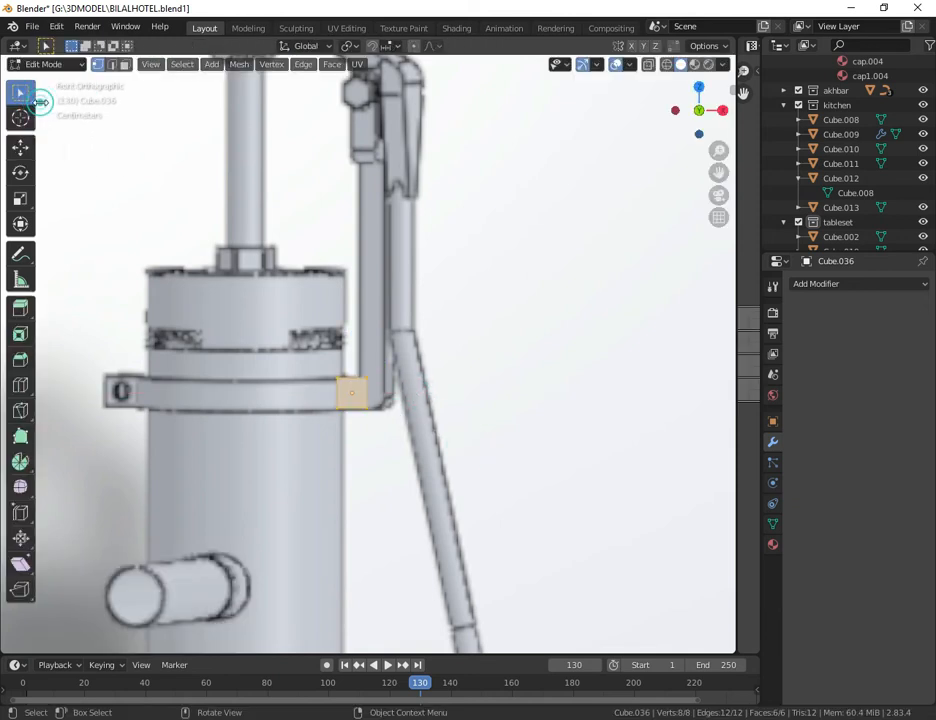
pyautogui.click(646, 66)
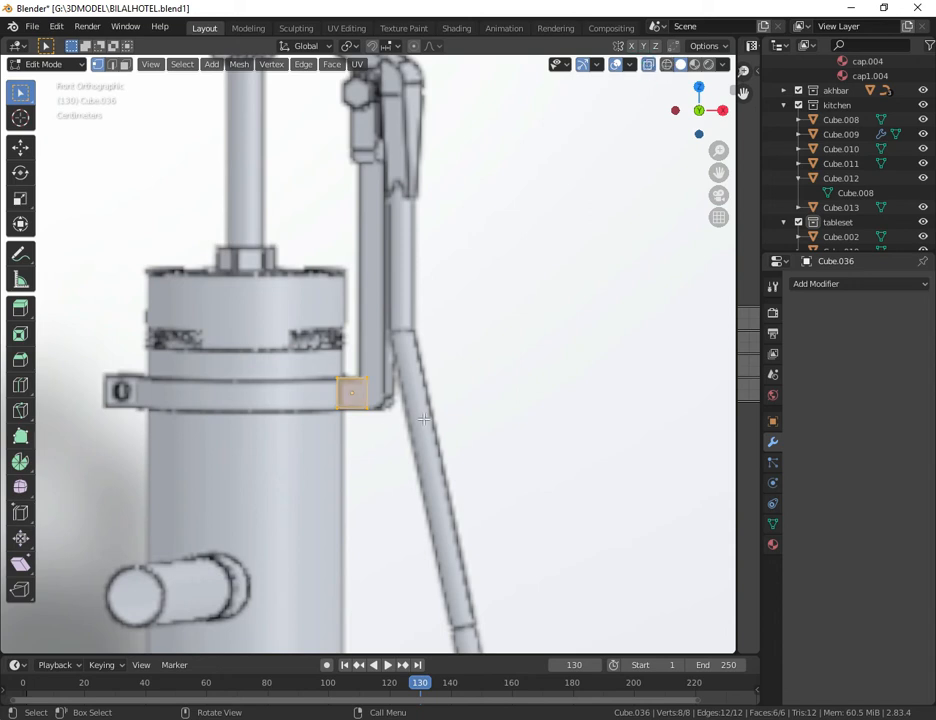
pyautogui.moveTo(359, 368); pyautogui.dragTo(390, 440)
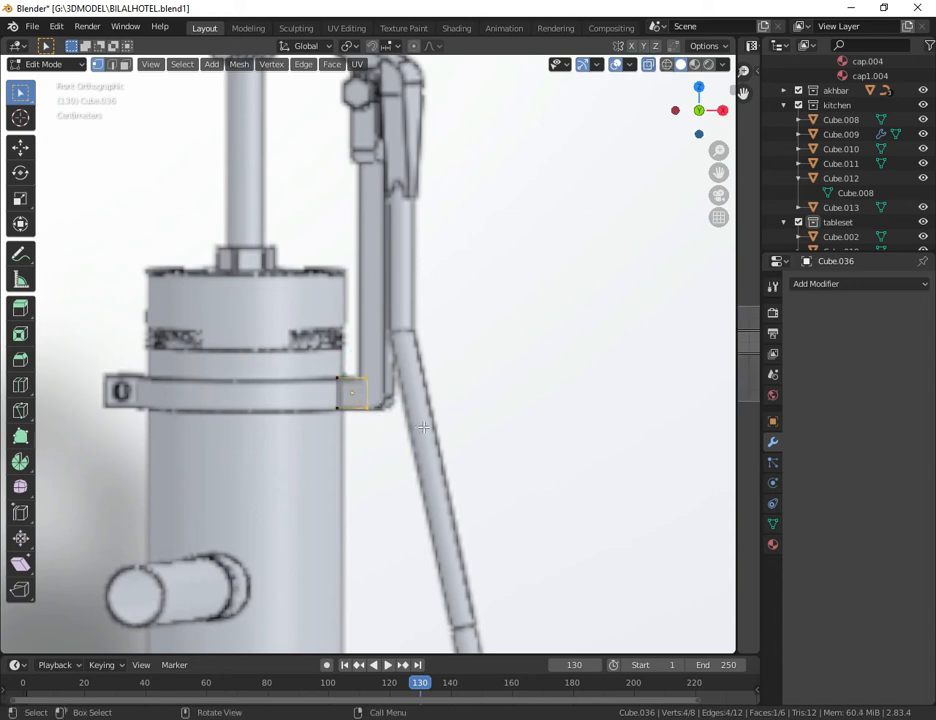
pyautogui.press('e')
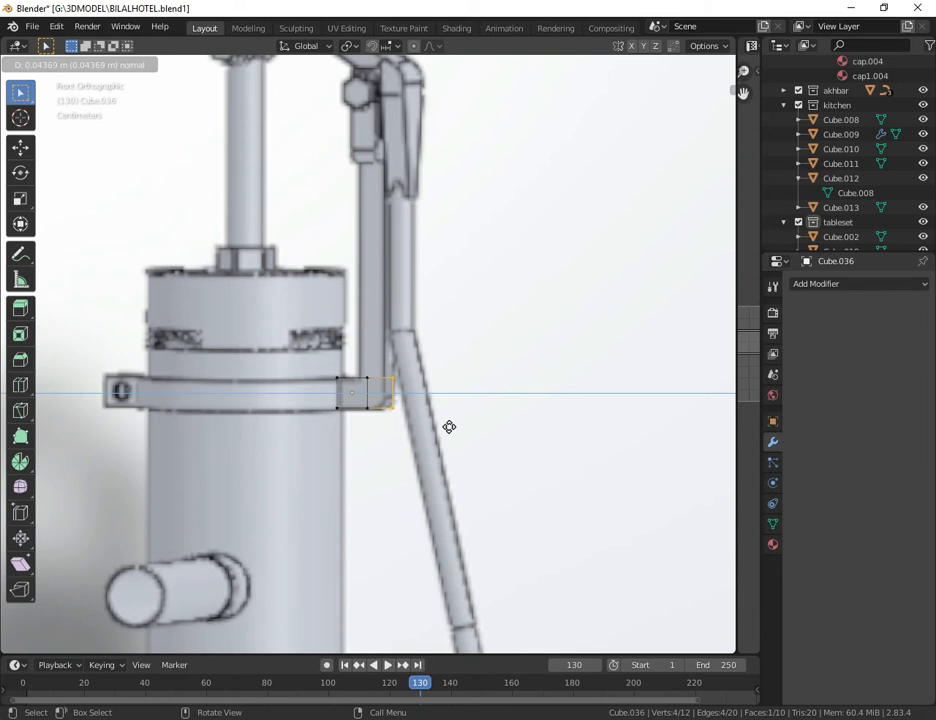
pyautogui.click(450, 427)
# Step: Align the middle edge loop with the upright's inner edge and move the end face about -0.017 m along X to its outer edge
pyautogui.click(365, 379)
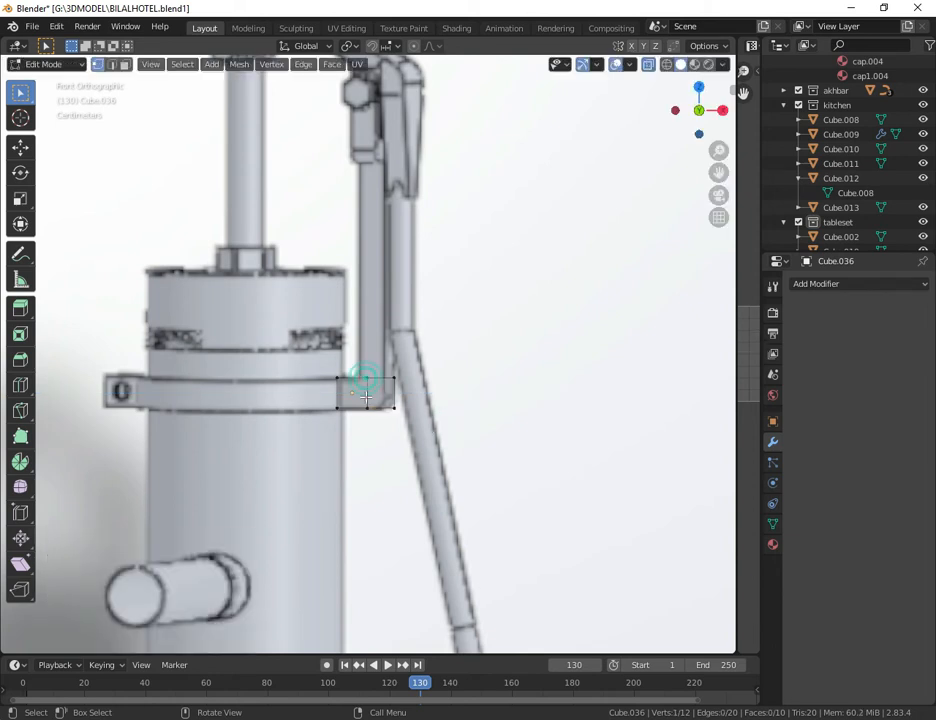
pyautogui.moveTo(365, 363); pyautogui.dragTo(375, 425)
pyautogui.click(20, 147)
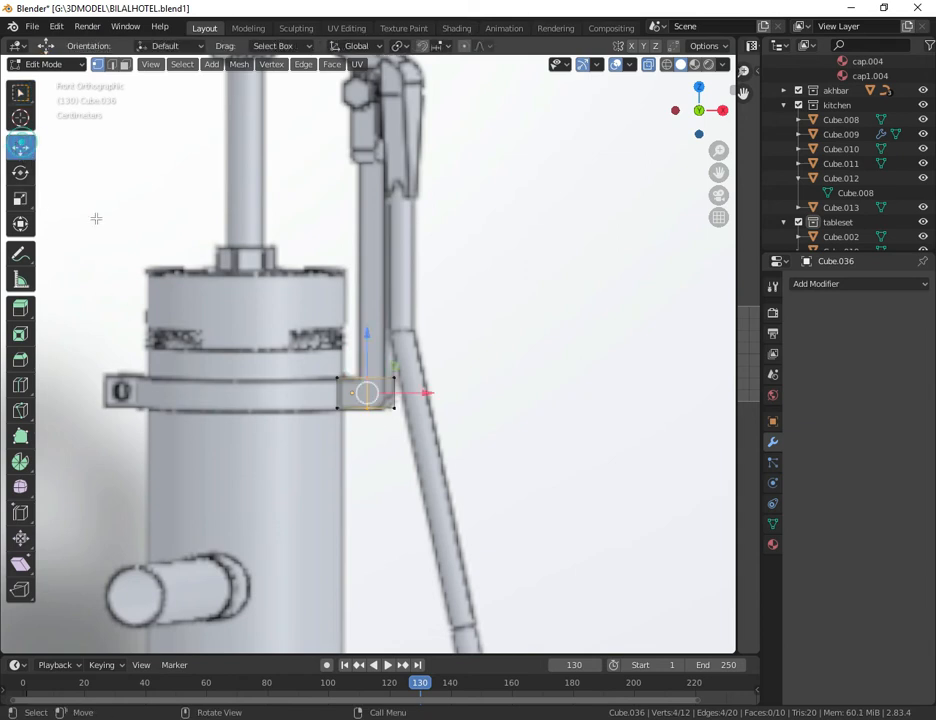
pyautogui.moveTo(428, 393); pyautogui.dragTo(420, 394)
pyautogui.click(413, 452)
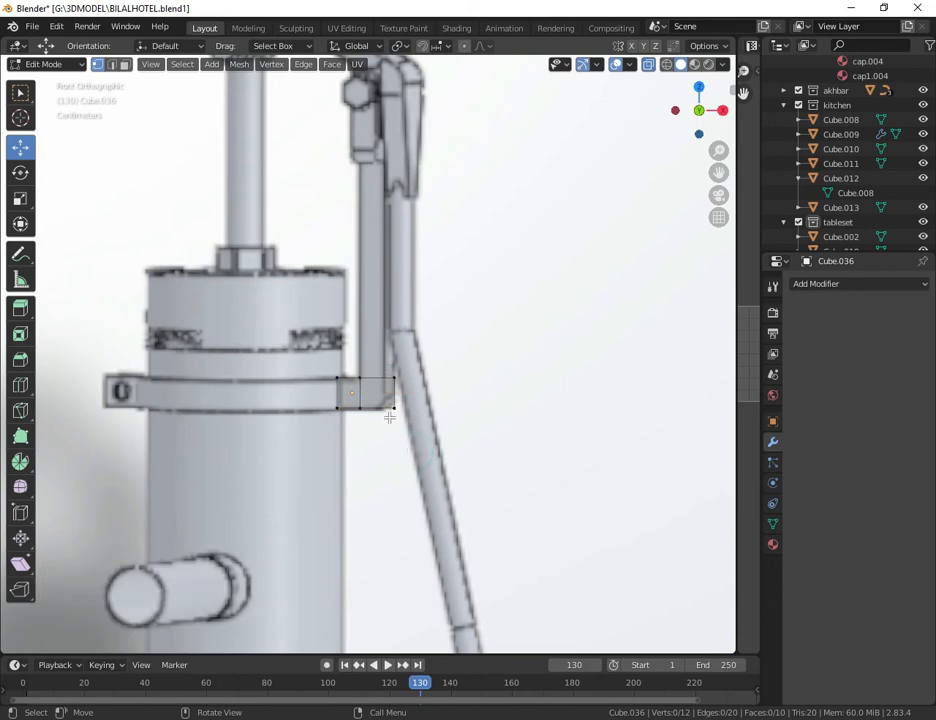
pyautogui.click(391, 359)
pyautogui.moveTo(464, 392); pyautogui.dragTo(444, 394)
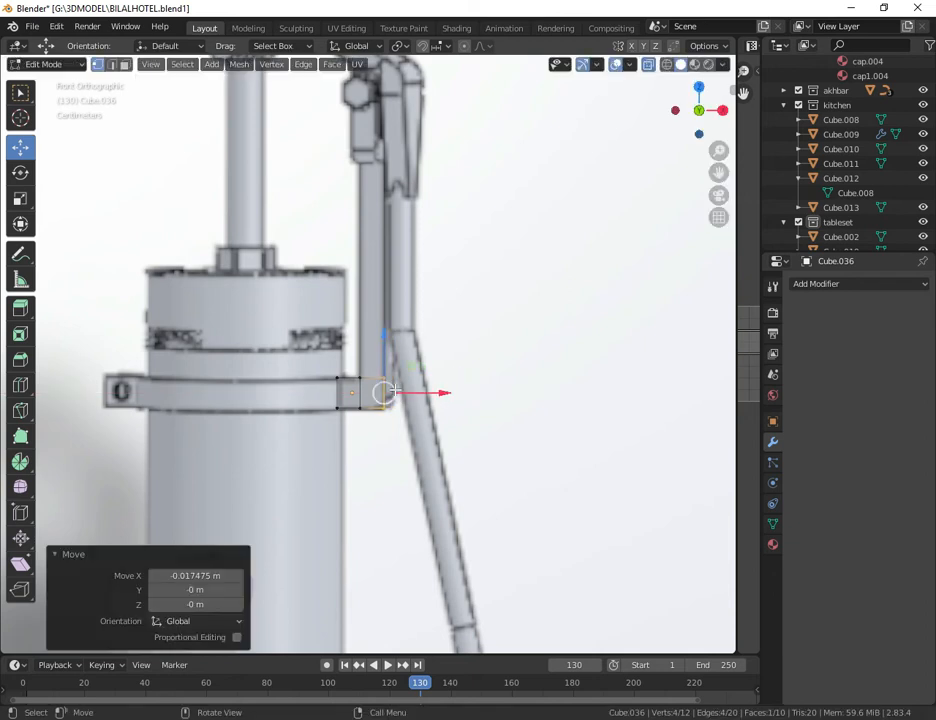
# Step: Extrude the corner section's top face about 0.039 m upward to start the bracket's upright, keeping Solid shading
pyautogui.press('k')
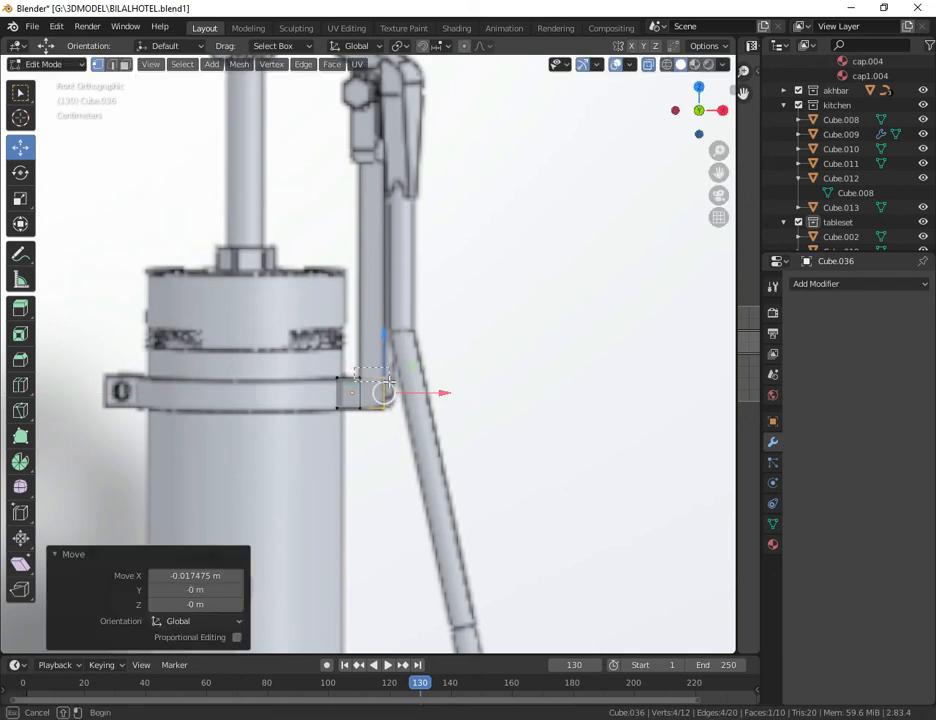
pyautogui.moveTo(396, 385); pyautogui.dragTo(396, 385)
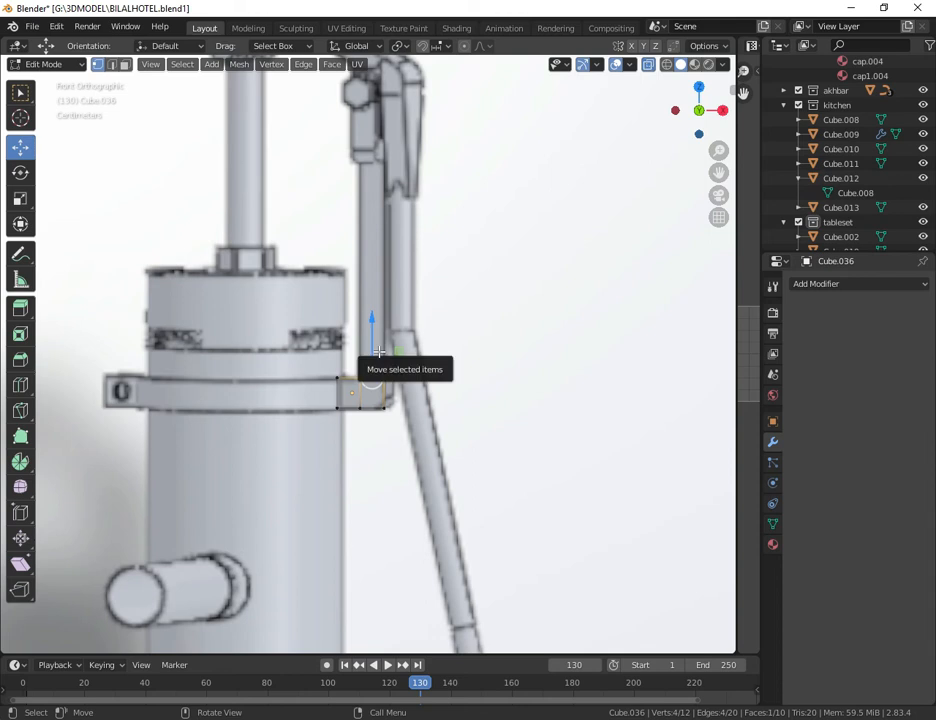
pyautogui.press('e')
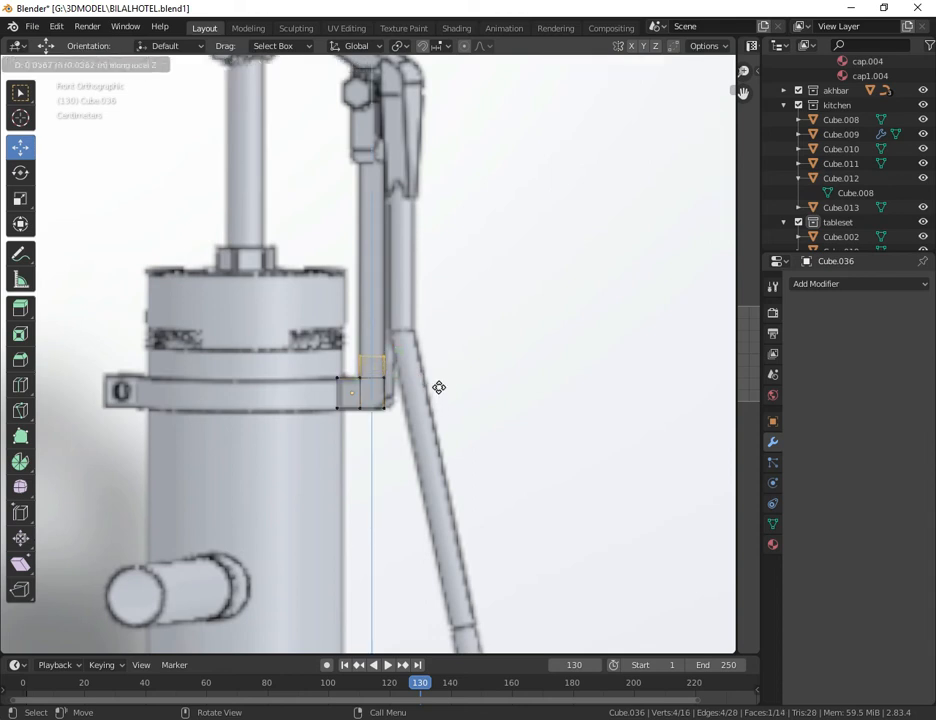
pyautogui.click(439, 385)
pyautogui.press('z')
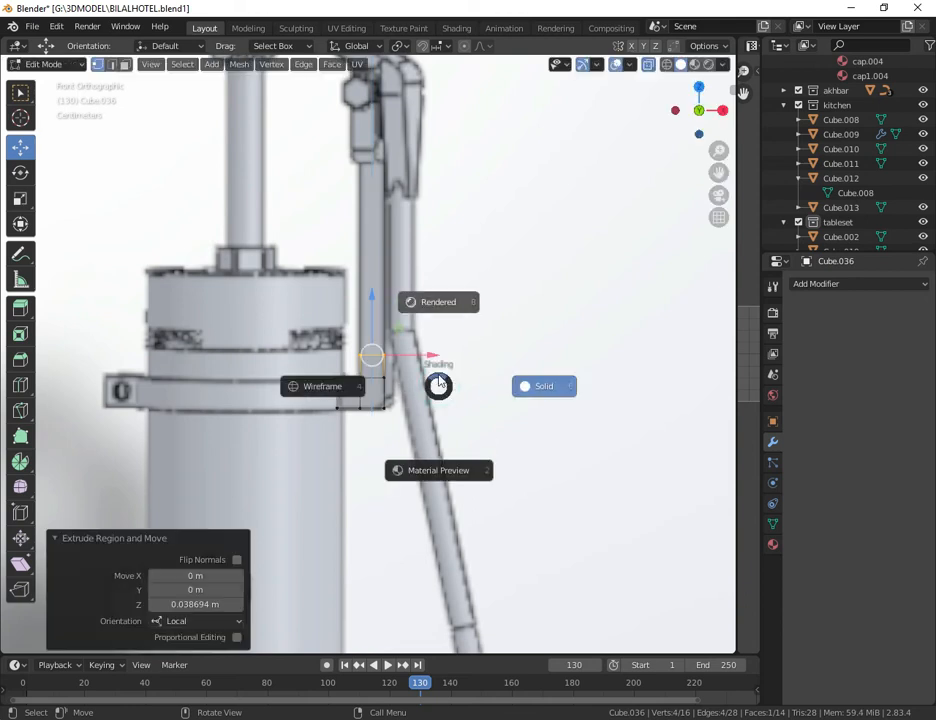
pyautogui.click(531, 379)
# Step: Extrude the upright's top face about 0.327 m further up to the joint below the reference handle's pivot
pyautogui.press('e')
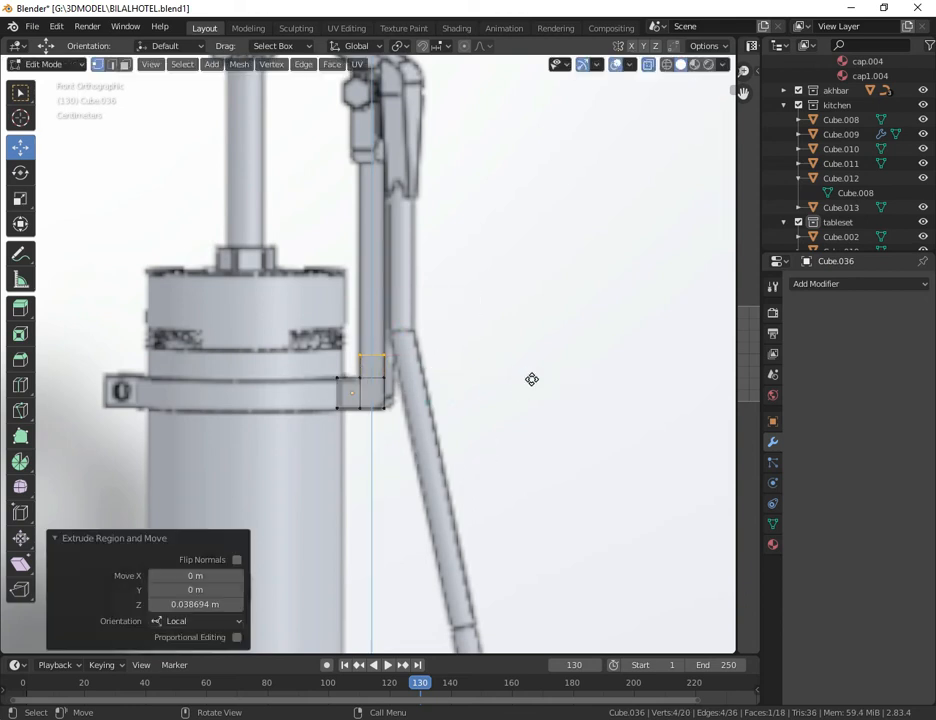
pyautogui.click(532, 190)
pyautogui.moveTo(720, 172); pyautogui.dragTo(727, 318)
pyautogui.moveTo(721, 148); pyautogui.dragTo(721, 70)
pyautogui.moveTo(723, 168); pyautogui.dragTo(694, 304)
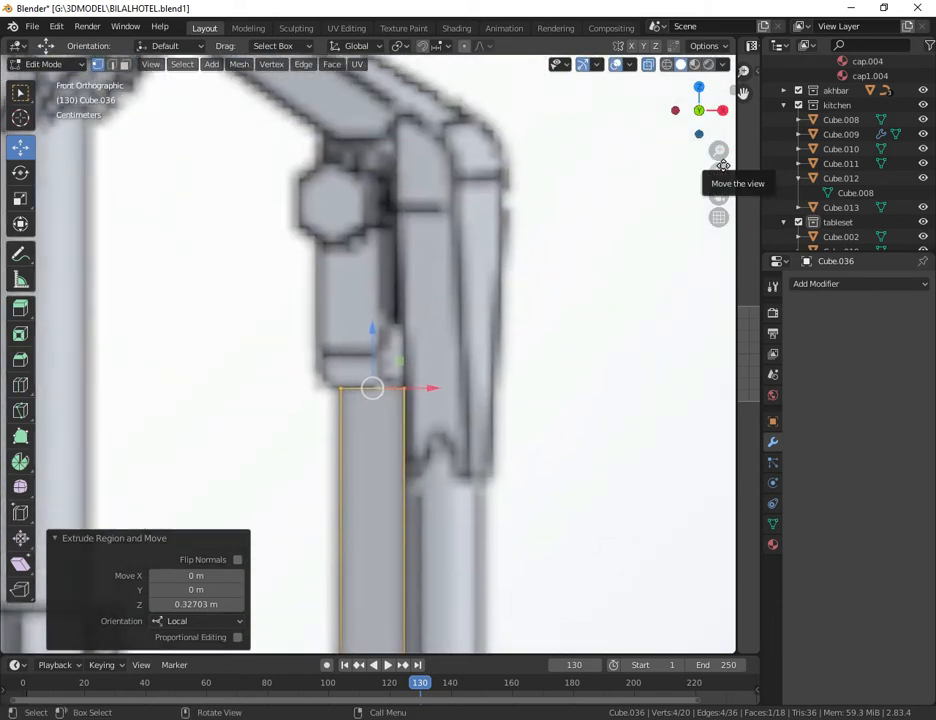
pyautogui.scroll(-4, 472, 271)
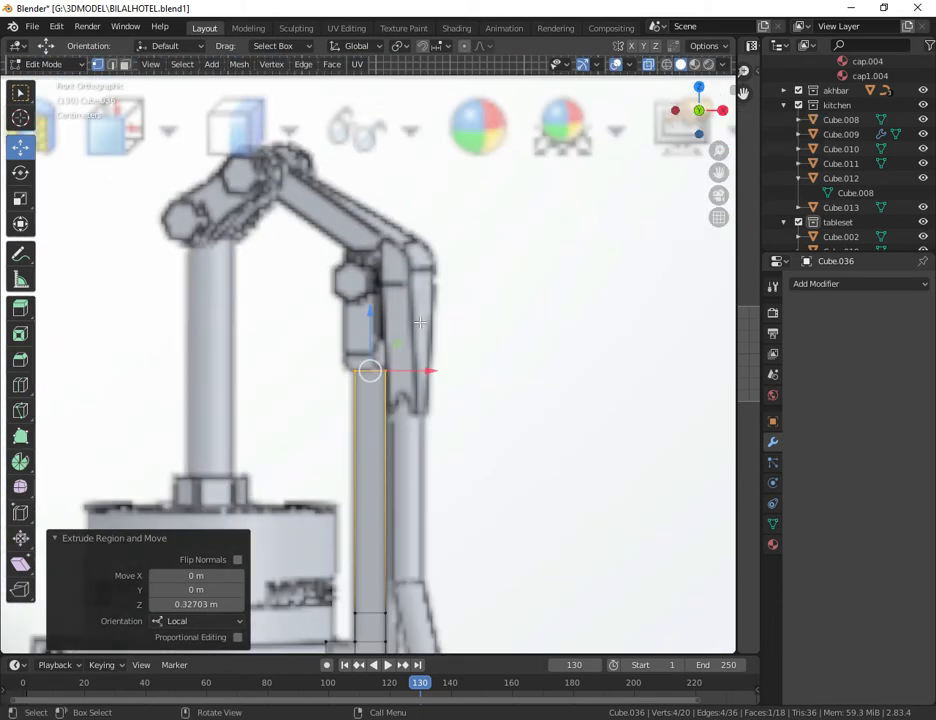
pyautogui.scroll(-4, 341, 371)
pyautogui.scroll(2, 341, 371)
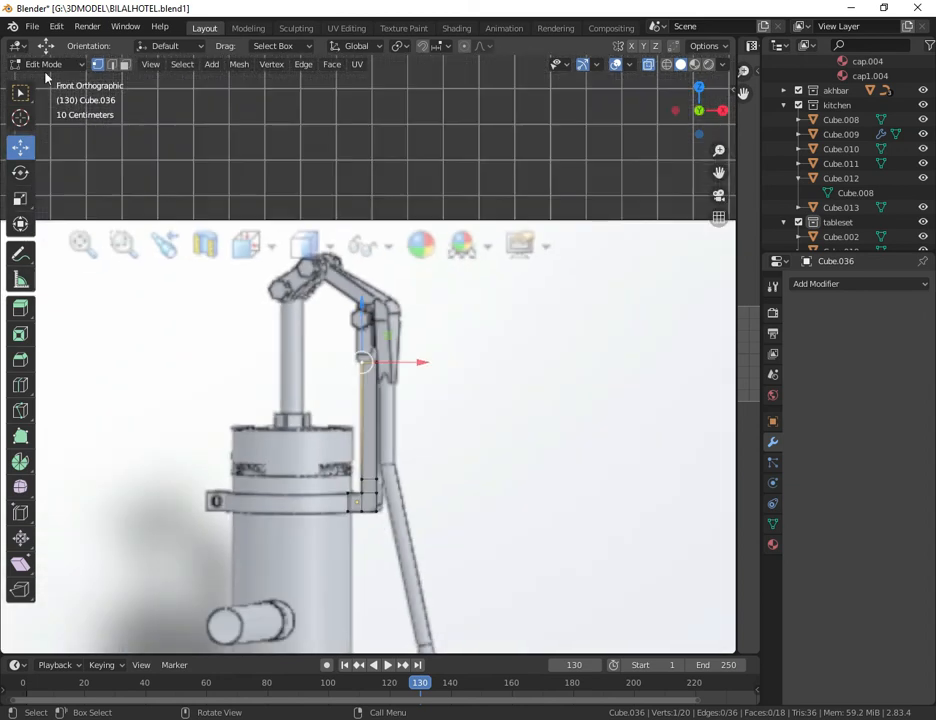
# Step: Return to Object Mode, add another mesh cube at the 3D cursor, and scale it to about 0.206
pyautogui.press('Tab')
pyautogui.click(174, 66)
pyautogui.moveTo(193, 86)
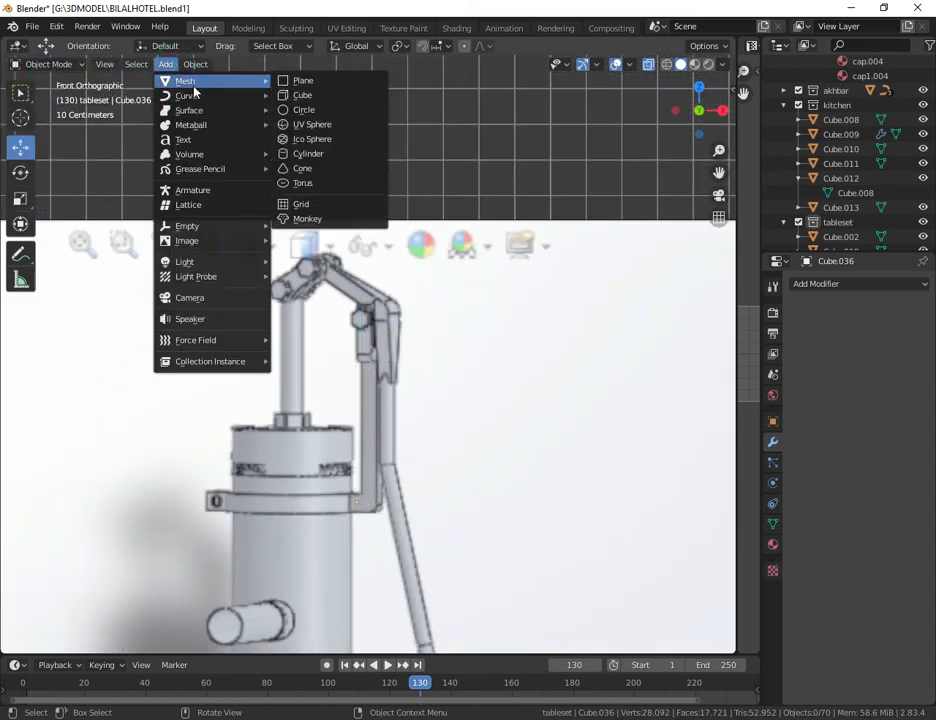
pyautogui.click(305, 95)
pyautogui.scroll(-6, 350, 292)
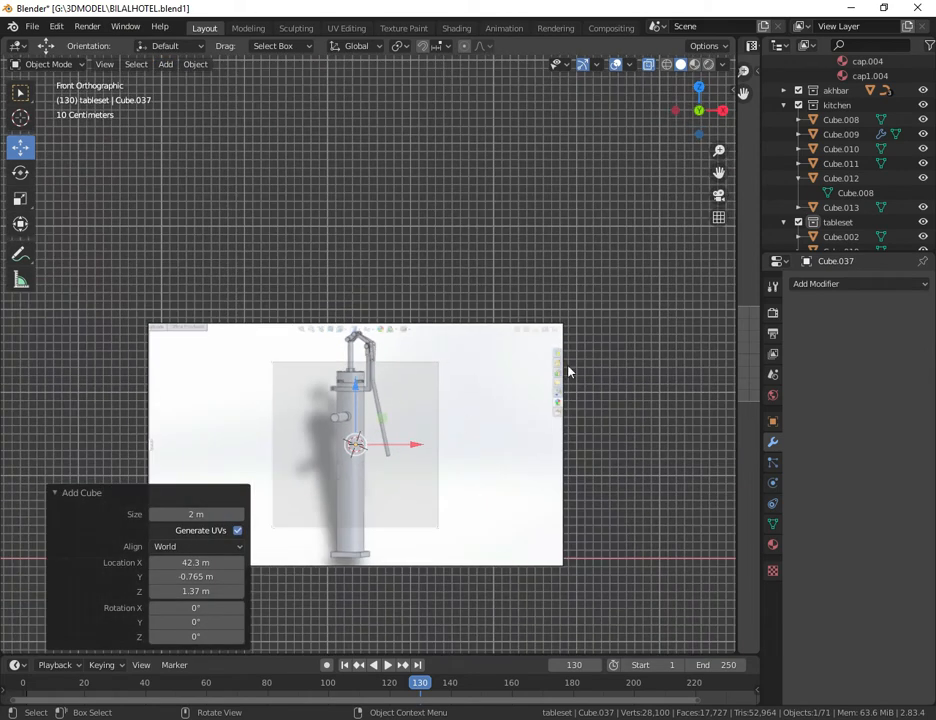
pyautogui.press('s')
pyautogui.click(405, 452)
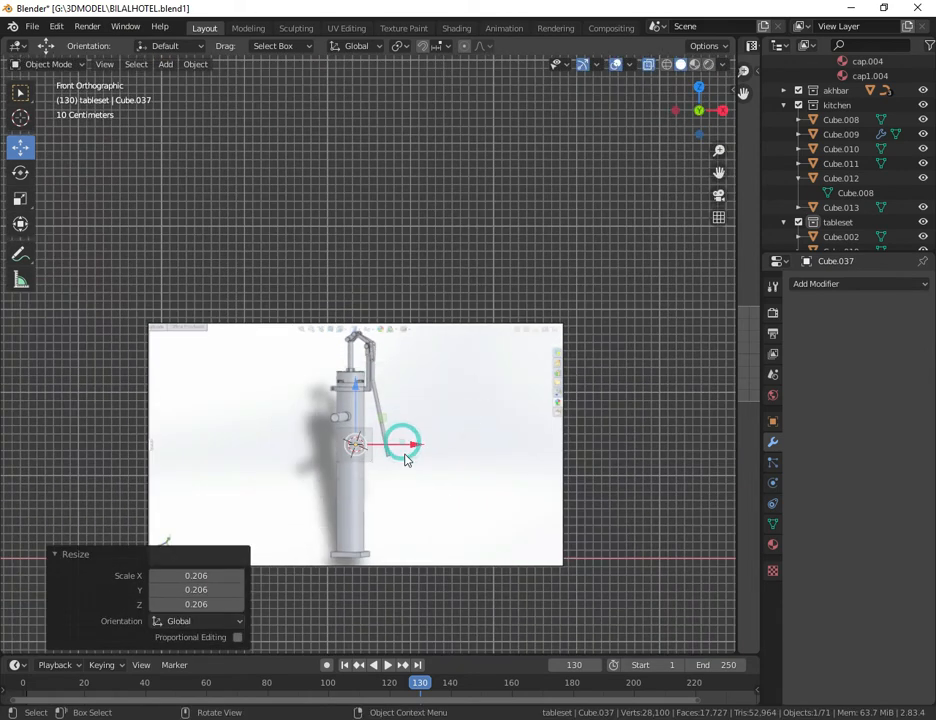
# Step: Raise the new cube along Z, scale it down to fit the joint, and move it about 0.142 m along X onto the bracket upright
pyautogui.scroll(5, 406, 458)
pyautogui.scroll(1, 405, 460)
pyautogui.press('g')
pyautogui.press('z')
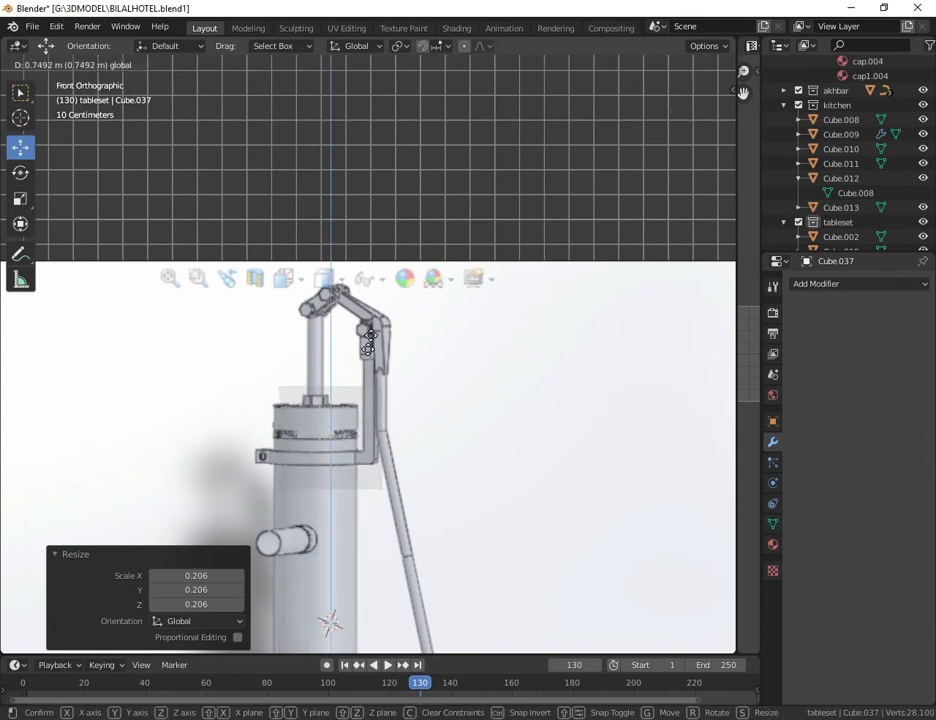
pyautogui.click(466, 379)
pyautogui.press('s')
pyautogui.click(430, 376)
pyautogui.scroll(3, 455, 370)
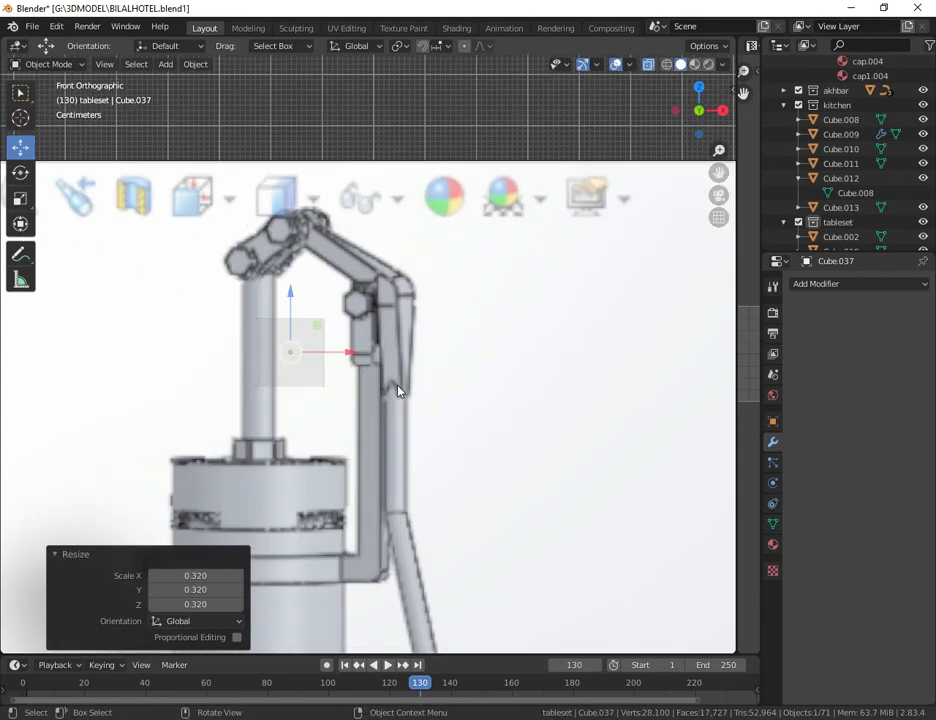
pyautogui.press('s')
pyautogui.click(333, 367)
pyautogui.moveTo(346, 355); pyautogui.dragTo(426, 345)
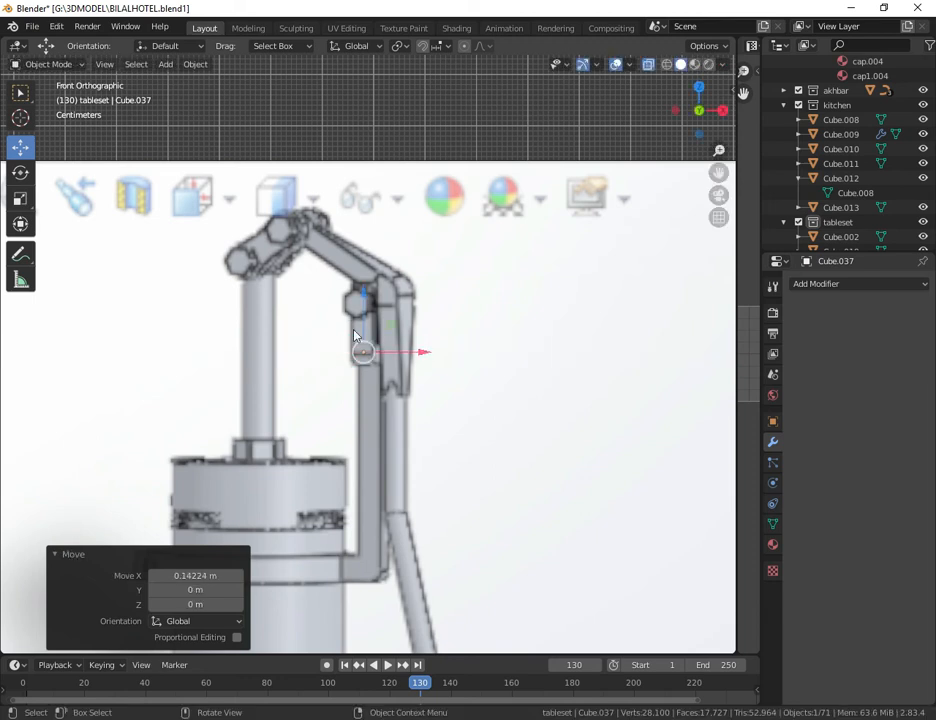
# Step: Refine the cube's position and size so it matches the reference's joint block at the upright's upper end
pyautogui.moveTo(368, 309); pyautogui.dragTo(365, 304)
pyautogui.moveTo(716, 117); pyautogui.dragTo(640, 132)
pyautogui.moveTo(719, 173); pyautogui.dragTo(306, 316)
pyautogui.press('KP_1')
pyautogui.scroll(2, 306, 316)
pyautogui.moveTo(378, 288); pyautogui.dragTo(395, 298)
pyautogui.press('s')
pyautogui.click(439, 310)
# Step: In Edit Mode with X-ray on, shift the cube's vertices to follow the slanted outline of the reference joint block
pyautogui.click(647, 64)
pyautogui.click(42, 65)
pyautogui.click(42, 94)
pyautogui.moveTo(283, 238); pyautogui.dragTo(395, 294)
pyautogui.moveTo(338, 214); pyautogui.dragTo(338, 234)
pyautogui.moveTo(393, 290); pyautogui.dragTo(386, 289)
pyautogui.click(366, 326)
pyautogui.moveTo(426, 326); pyautogui.dragTo(424, 326)
pyautogui.click(361, 291)
pyautogui.click(366, 326)
# Step: Extrude the joint block's top face upward to below the pivot bolt and shift it about -0.002 m along X
pyautogui.moveTo(719, 173); pyautogui.dragTo(559, 355)
pyautogui.moveTo(111, 408); pyautogui.dragTo(232, 484)
pyautogui.press('e')
pyautogui.click(233, 384)
pyautogui.moveTo(231, 382); pyautogui.dragTo(228, 382)
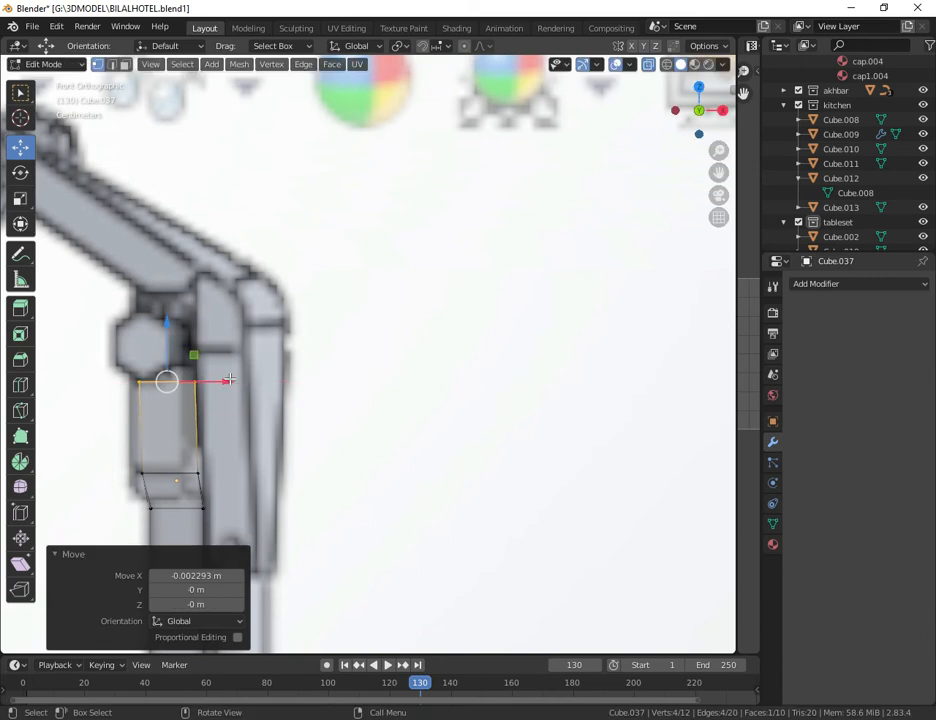
# Step: Return to Object Mode, duplicate the joint block by copy and paste, and move the copy onto the handle's fork in the reference
pyautogui.scroll(-3, 289, 417)
pyautogui.click(182, 376)
pyautogui.click(42, 65)
pyautogui.click(50, 81)
pyautogui.hotkey('ctrl', 'c')
pyautogui.hotkey('ctrl', 'v')
pyautogui.moveTo(313, 426); pyautogui.dragTo(356, 426)
pyautogui.moveTo(299, 377); pyautogui.dragTo(299, 415)
# Step: In Edit Mode, reposition the copied block's vertices to match the lower outline of the reference handle's fork
pyautogui.click(35, 64)
pyautogui.click(47, 97)
pyautogui.moveTo(334, 514); pyautogui.dragTo(258, 470)
pyautogui.moveTo(347, 481); pyautogui.dragTo(341, 481)
pyautogui.click(312, 407)
pyautogui.moveTo(342, 408)
pyautogui.mouseDown()
pyautogui.moveTo(350, 408)
pyautogui.moveTo(340, 408)
pyautogui.mouseUp()
pyautogui.click(311, 408)
pyautogui.click(312, 457)
pyautogui.moveTo(352, 461); pyautogui.dragTo(329, 481)
pyautogui.click(279, 408)
pyautogui.click(279, 461)
pyautogui.click(279, 481)
# Step: Extrude the copied block's top face upward in several segments to the start of the handle's bend
pyautogui.moveTo(350, 430); pyautogui.dragTo(258, 392)
pyautogui.press('e')
pyautogui.click(348, 385)
pyautogui.press('e')
pyautogui.click(350, 354)
pyautogui.press('e')
pyautogui.click(352, 337)
# Step: Rotate the fork's top face about -21.7°, then extrude, move and rotate further segments around the handle's bend
pyautogui.press('e')
pyautogui.click(354, 320)
pyautogui.press('r')
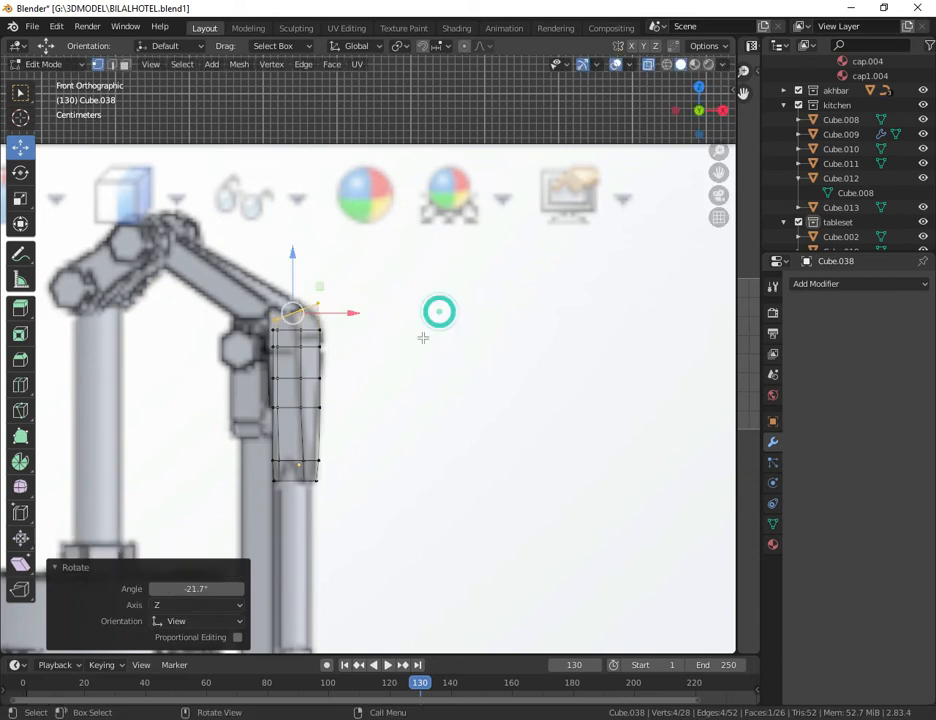
pyautogui.click(367, 334)
pyautogui.moveTo(275, 226); pyautogui.dragTo(275, 243)
pyautogui.click(21, 175)
pyautogui.moveTo(329, 309); pyautogui.dragTo(304, 261)
# Step: Extrude, rotate and position more segments of the fork along the slanted arm toward the handle's upper pivot
pyautogui.press('e')
pyautogui.click(490, 352)
pyautogui.click(24, 150)
pyautogui.moveTo(210, 327); pyautogui.dragTo(208, 324)
pyautogui.moveTo(208, 324); pyautogui.dragTo(207, 301)
pyautogui.click(21, 93)
pyautogui.press('e')
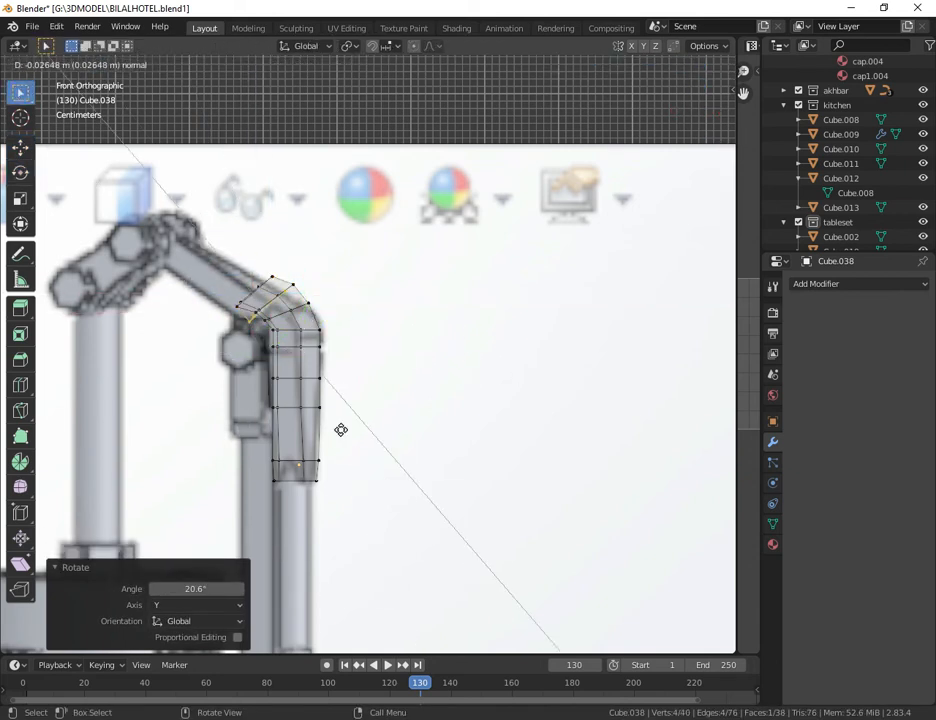
pyautogui.click(323, 409)
pyautogui.click(21, 172)
pyautogui.moveTo(263, 225); pyautogui.dragTo(243, 211)
pyautogui.click(21, 148)
pyautogui.moveTo(226, 201); pyautogui.dragTo(232, 254)
pyautogui.press('e')
pyautogui.press('e')
pyautogui.click(343, 319)
# Step: Return to Object Mode and turn off X-ray shading to view the traced parts in perspective
pyautogui.click(21, 172)
pyautogui.press('Tab')
pyautogui.click(253, 149)
pyautogui.click(648, 65)
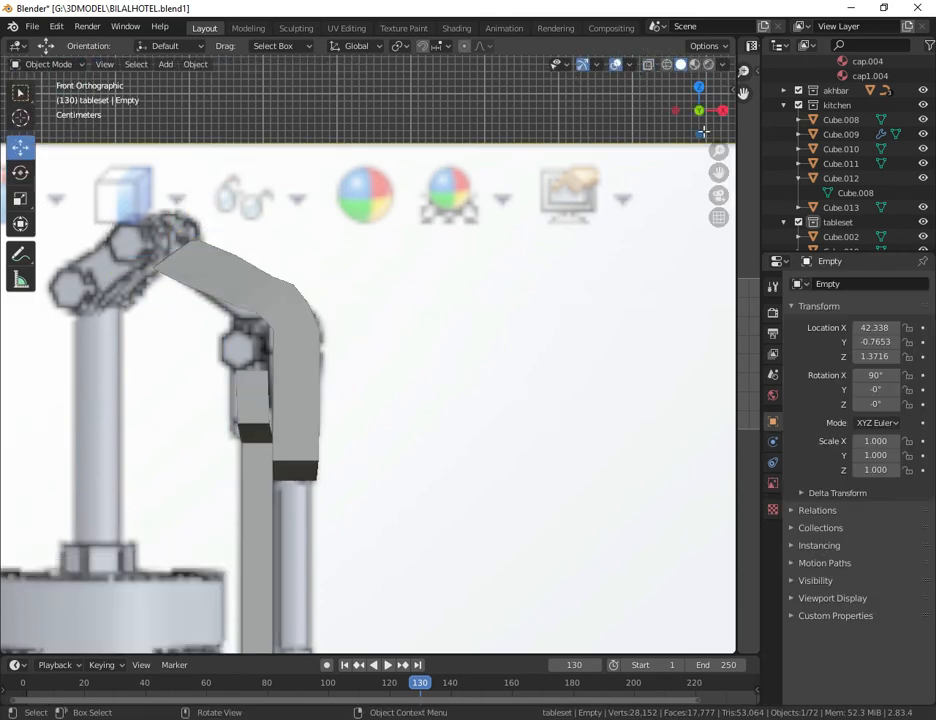
pyautogui.moveTo(718, 151); pyautogui.dragTo(718, 208)
pyautogui.moveTo(721, 113); pyautogui.dragTo(637, 158)
pyautogui.moveTo(718, 173); pyautogui.dragTo(322, 237)
pyautogui.moveTo(719, 151); pyautogui.dragTo(719, 128)
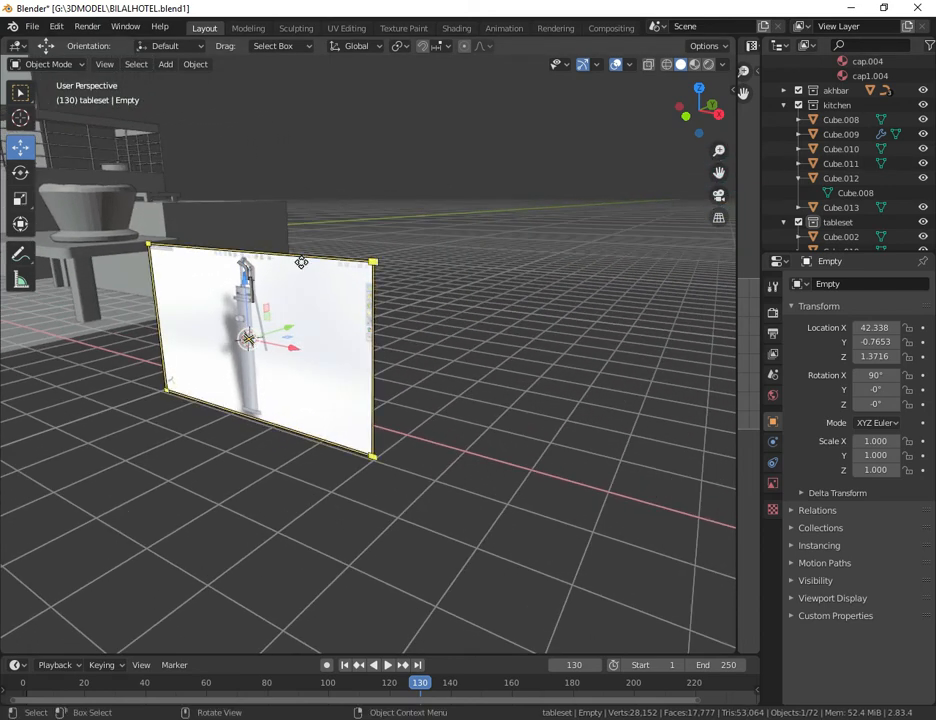
# Step: Select the traced bracket and the bent fork piece together, excluding the reference image
pyautogui.click(247, 295)
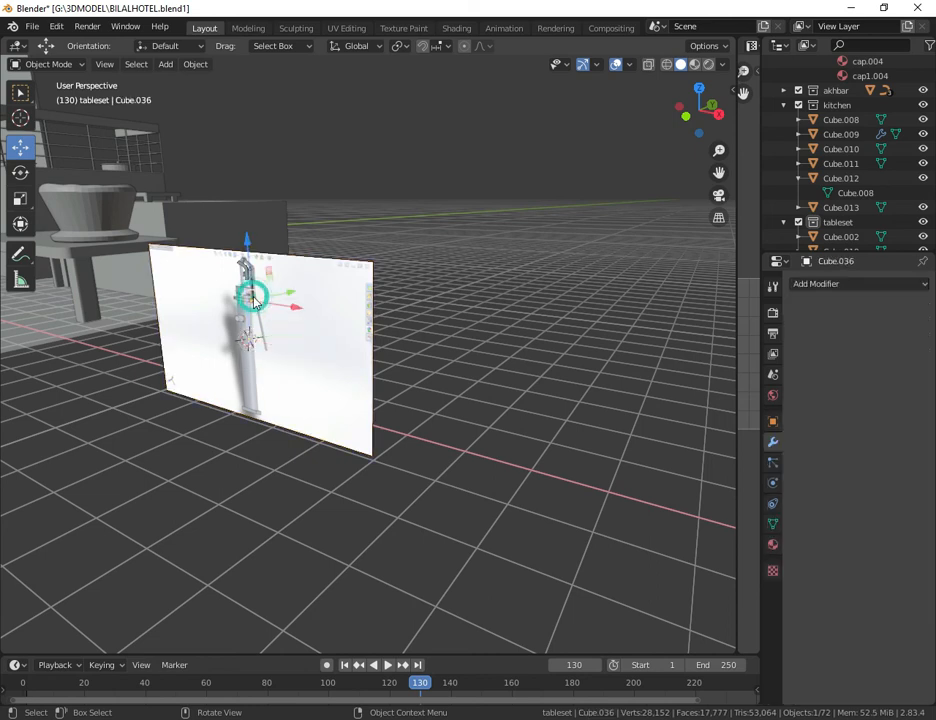
pyautogui.keyDown('shift'); pyautogui.click(247, 278); pyautogui.keyUp('shift')
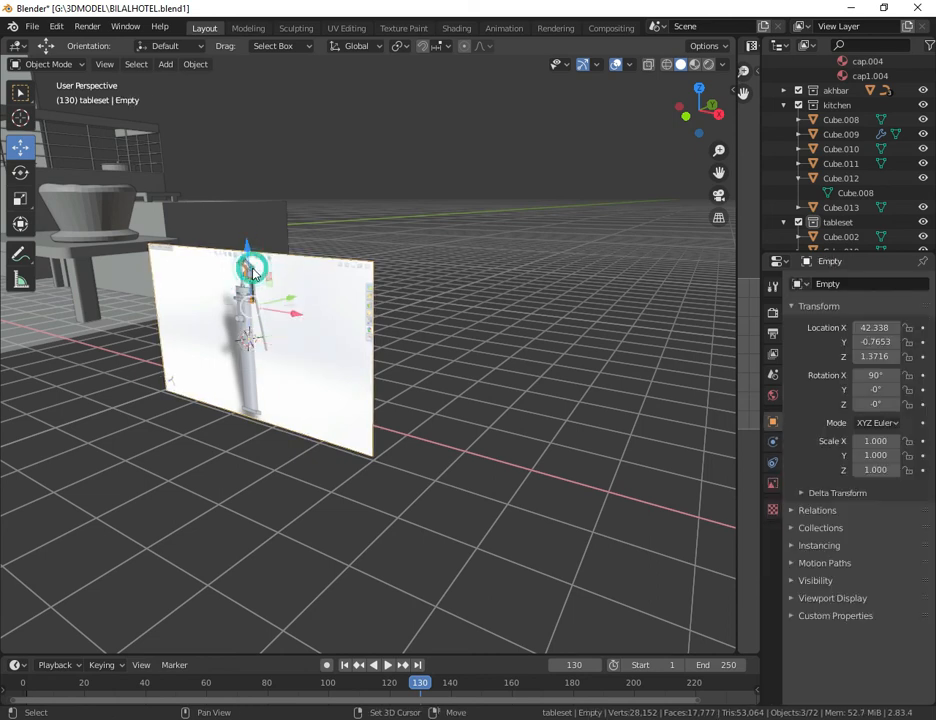
pyautogui.keyDown('shift'); pyautogui.click(252, 280); pyautogui.keyUp('shift')
pyautogui.keyDown('shift'); pyautogui.click(258, 271); pyautogui.keyUp('shift')
pyautogui.keyDown('shift'); pyautogui.click(259, 270); pyautogui.keyUp('shift')
pyautogui.keyDown('shift'); pyautogui.click(307, 329); pyautogui.keyUp('shift')
pyautogui.click(392, 232)
pyautogui.click(252, 287)
pyautogui.keyDown('shift'); pyautogui.click(250, 274); pyautogui.keyUp('shift')
pyautogui.keyDown('shift'); pyautogui.click(245, 298); pyautogui.keyUp('shift')
pyautogui.keyDown('shift'); pyautogui.click(309, 363); pyautogui.keyUp('shift')
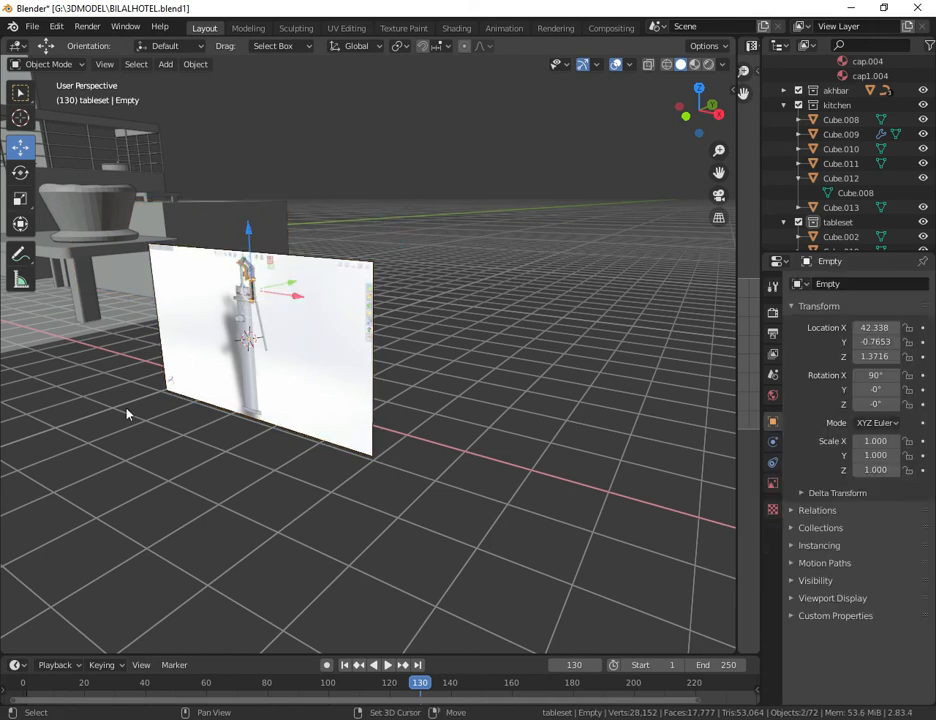
# Step: Move the selected bracket and fork piece about -30.073 m along X and bring them beside the hand pump's basin
pyautogui.scroll(-6, 476, 328)
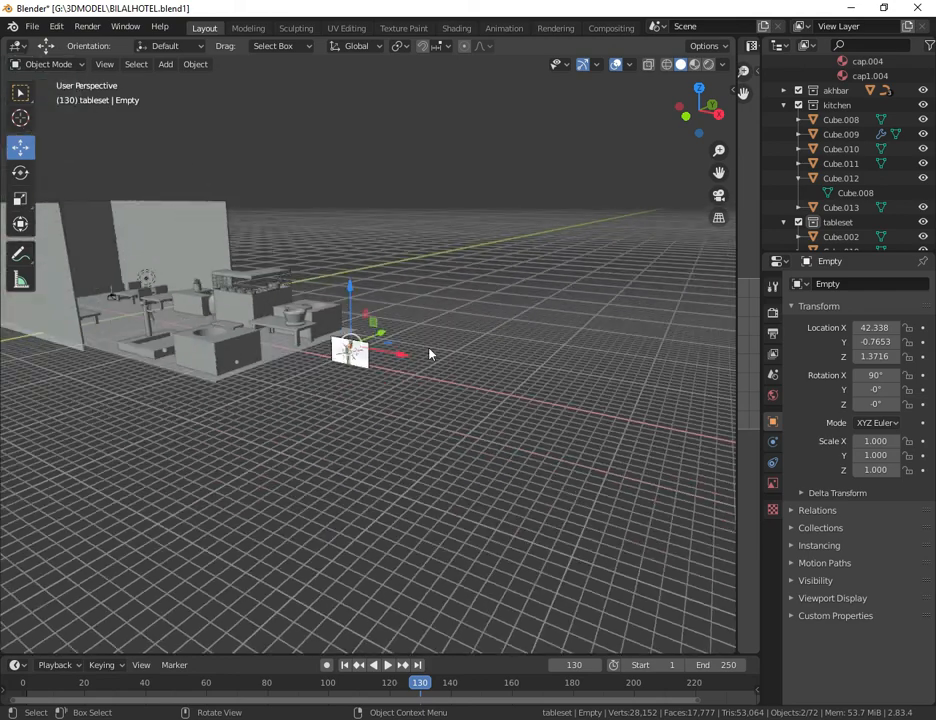
pyautogui.press('g')
pyautogui.click(223, 295)
pyautogui.scroll(6, 223, 295)
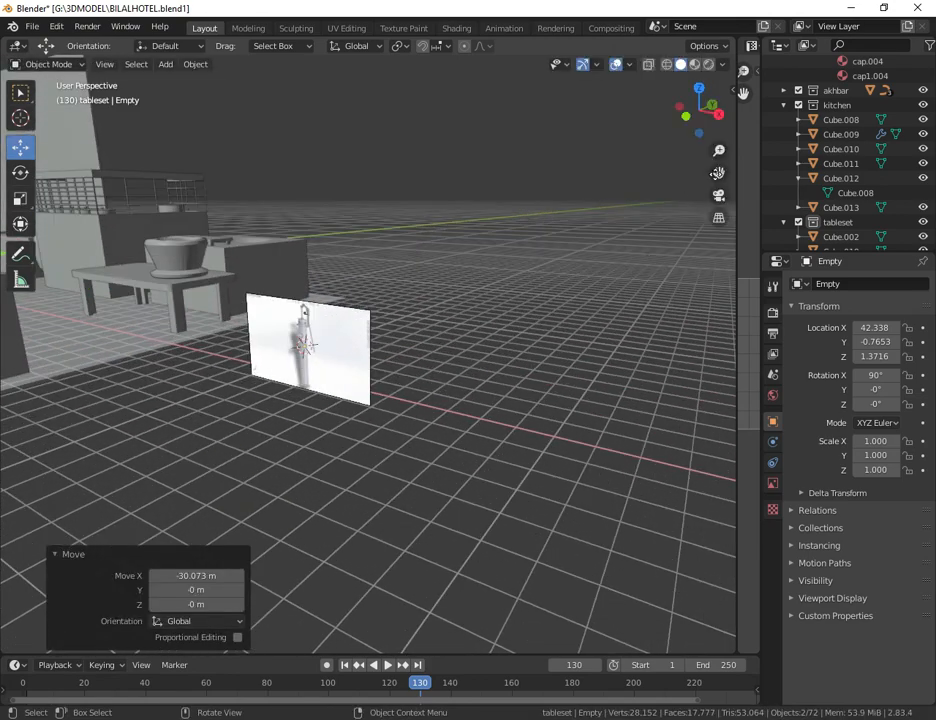
pyautogui.scroll(5, 270, 376)
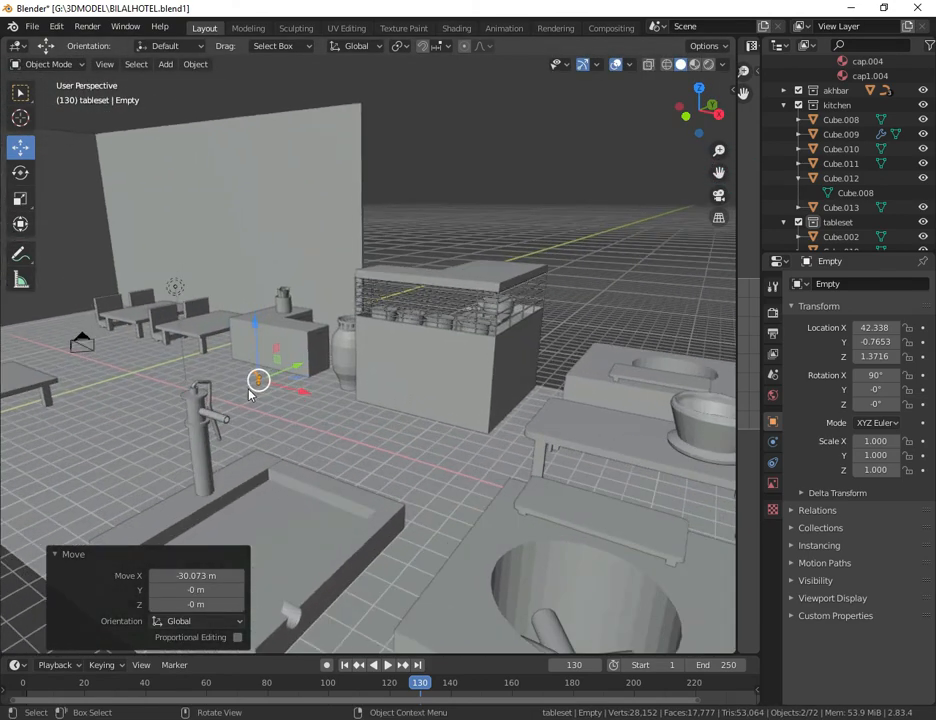
pyautogui.press('g')
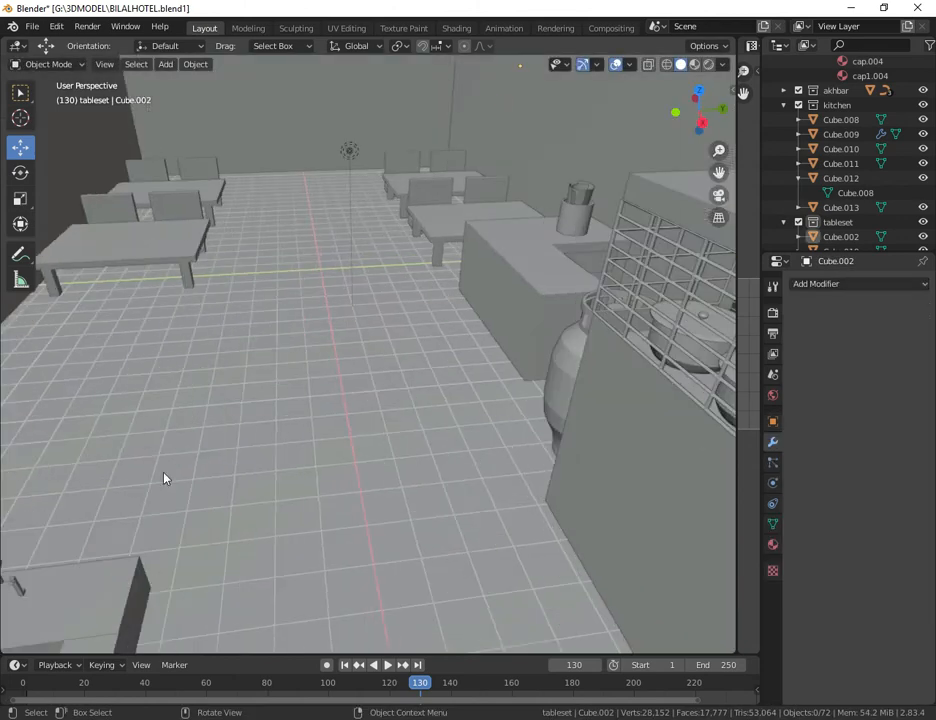
# Step: Select the bent fork piece, raise it off the bracket, and move it closer to the pump
pyautogui.moveTo(716, 178); pyautogui.dragTo(422, 403)
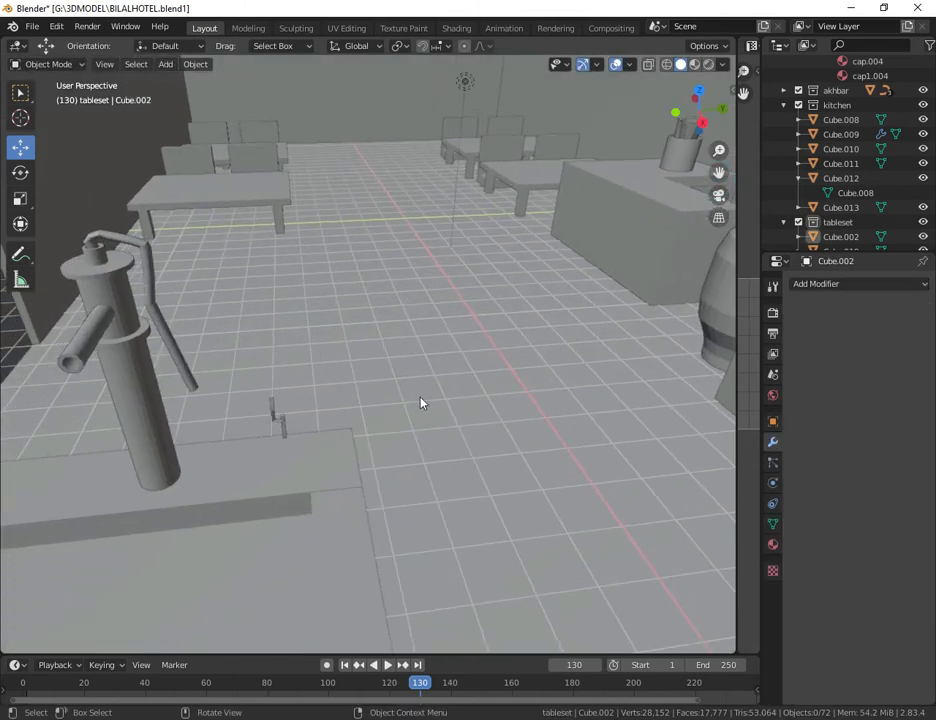
pyautogui.scroll(3, 408, 404)
pyautogui.moveTo(715, 171); pyautogui.dragTo(215, 185)
pyautogui.scroll(-3, 623, 318)
pyautogui.scroll(-3, 623, 318)
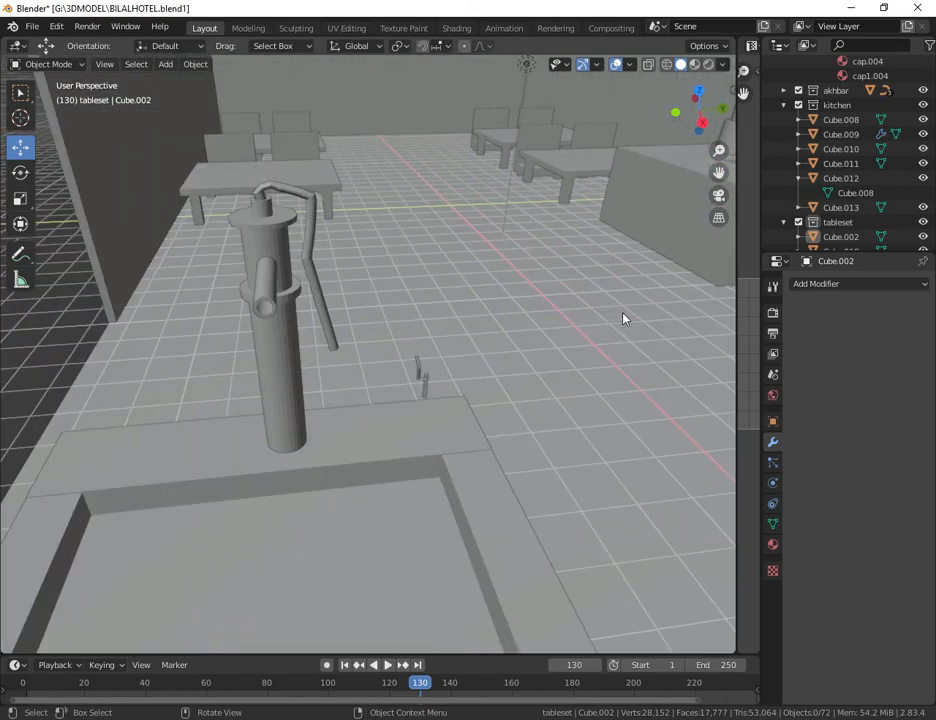
pyautogui.scroll(5, 622, 318)
pyautogui.scroll(-4, 642, 366)
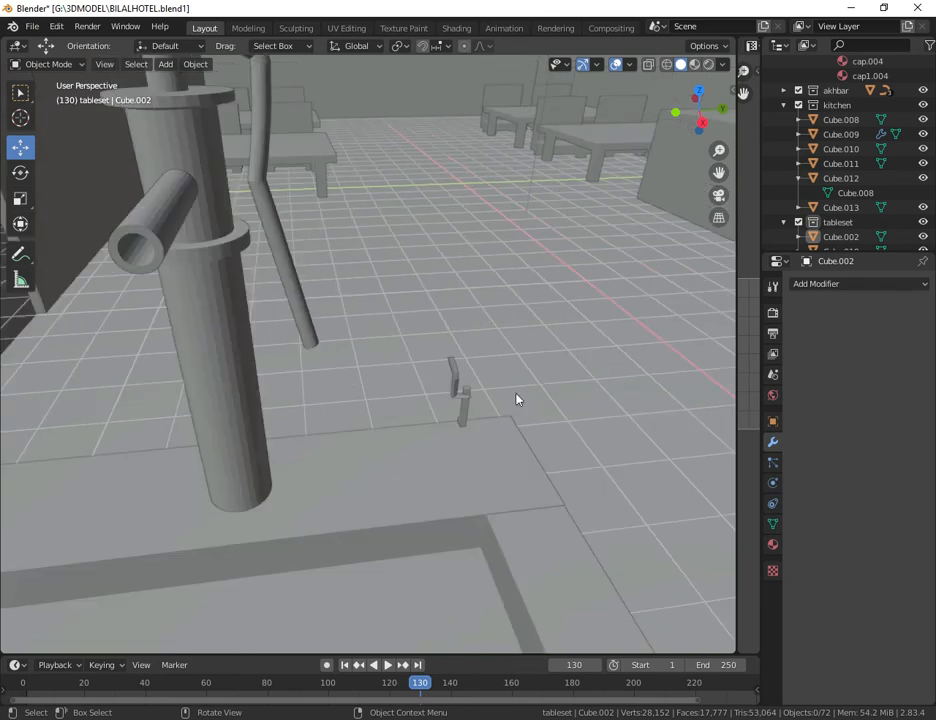
pyautogui.click(457, 378)
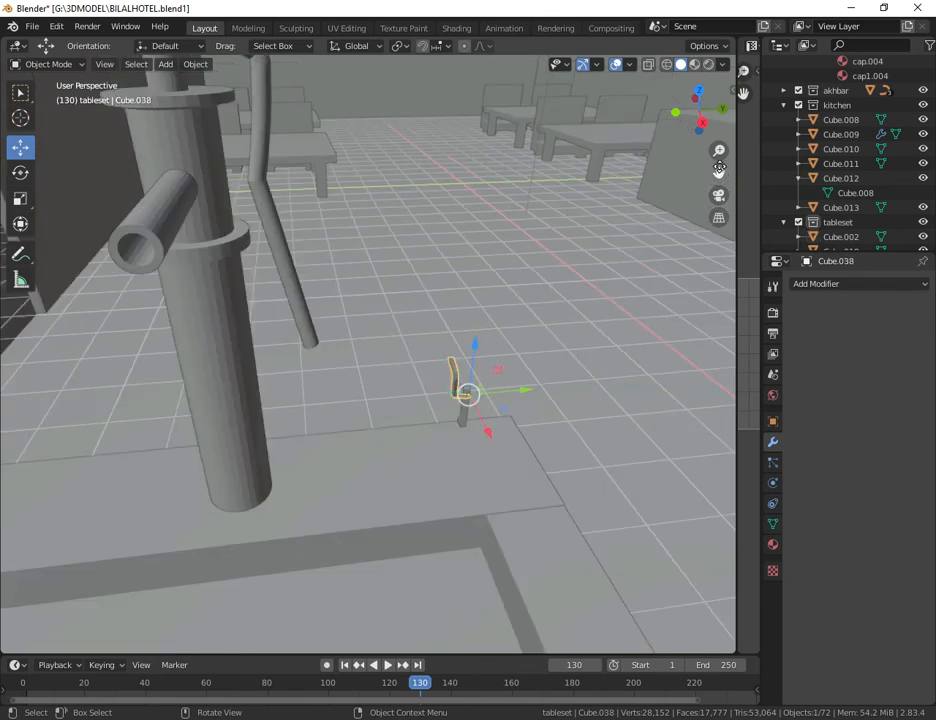
pyautogui.moveTo(719, 168); pyautogui.dragTo(840, 298)
pyautogui.moveTo(589, 494); pyautogui.dragTo(580, 352)
pyautogui.moveTo(633, 416); pyautogui.dragTo(566, 419)
# Step: Rotate the bent fork piece 90° about the global Z axis
pyautogui.click(20, 172)
pyautogui.moveTo(502, 455); pyautogui.dragTo(518, 451)
pyautogui.write('90')
pyautogui.press('Return')
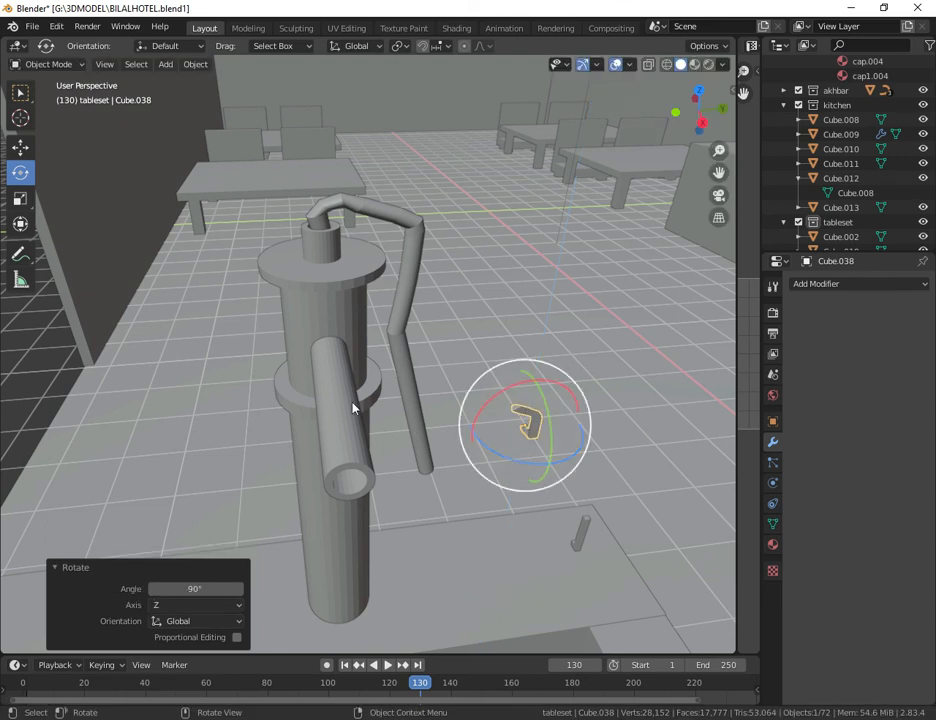
# Step: Move the fork piece against the pump handle's upper section and scale it by about 1.177
pyautogui.click(16, 147)
pyautogui.moveTo(583, 422); pyautogui.dragTo(416, 250)
pyautogui.moveTo(493, 299); pyautogui.dragTo(456, 302)
pyautogui.moveTo(456, 302); pyautogui.dragTo(375, 300, button='middle')
pyautogui.moveTo(267, 232); pyautogui.dragTo(302, 234)
pyautogui.moveTo(330, 260); pyautogui.dragTo(350, 300, button='middle')
pyautogui.moveTo(357, 292); pyautogui.dragTo(393, 303)
pyautogui.press('s')
pyautogui.click(429, 376)
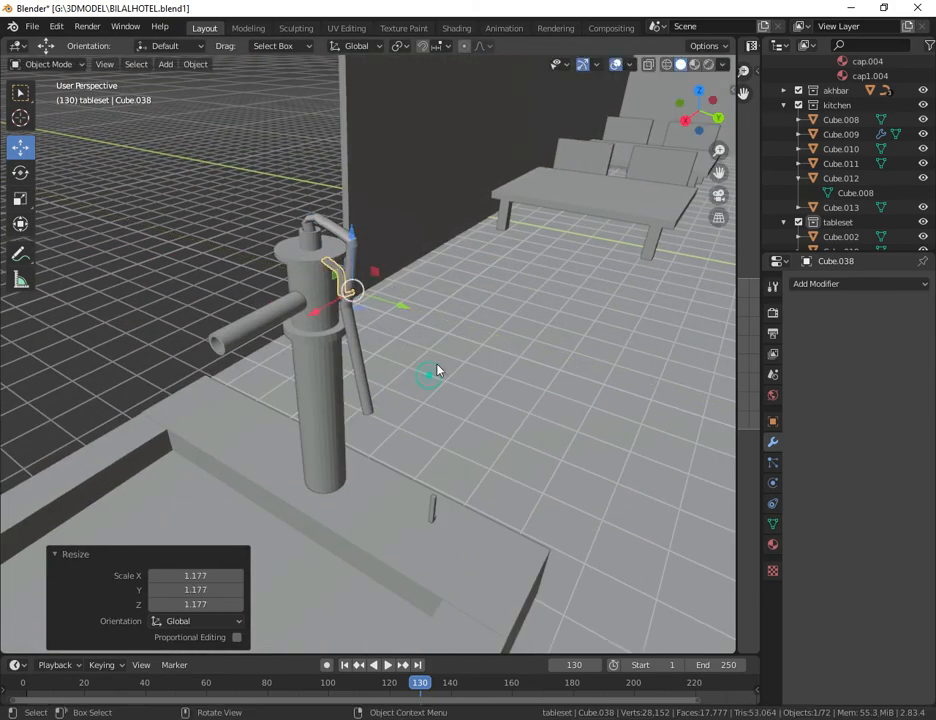
# Step: Reposition, rotate and rescale the fork piece to fit the pump handle from another angle
pyautogui.moveTo(437, 370); pyautogui.dragTo(560, 330, button='middle')
pyautogui.moveTo(628, 210); pyautogui.dragTo(600, 207)
pyautogui.moveTo(540, 140); pyautogui.dragTo(540, 190)
pyautogui.moveTo(520, 250); pyautogui.dragTo(375, 260, button='middle')
pyautogui.click(20, 173)
pyautogui.moveTo(220, 364); pyautogui.dragTo(189, 263)
pyautogui.click(20, 147)
pyautogui.press('s')
pyautogui.click(363, 399)
# Step: Move the fork piece toward the pump body, including about -0.186 m along Y
pyautogui.moveTo(118, 376); pyautogui.dragTo(142, 366)
pyautogui.moveTo(250, 330); pyautogui.dragTo(310, 305, button='middle')
pyautogui.moveTo(326, 299); pyautogui.dragTo(276, 295)
pyautogui.moveTo(280, 296); pyautogui.dragTo(250, 270, button='middle')
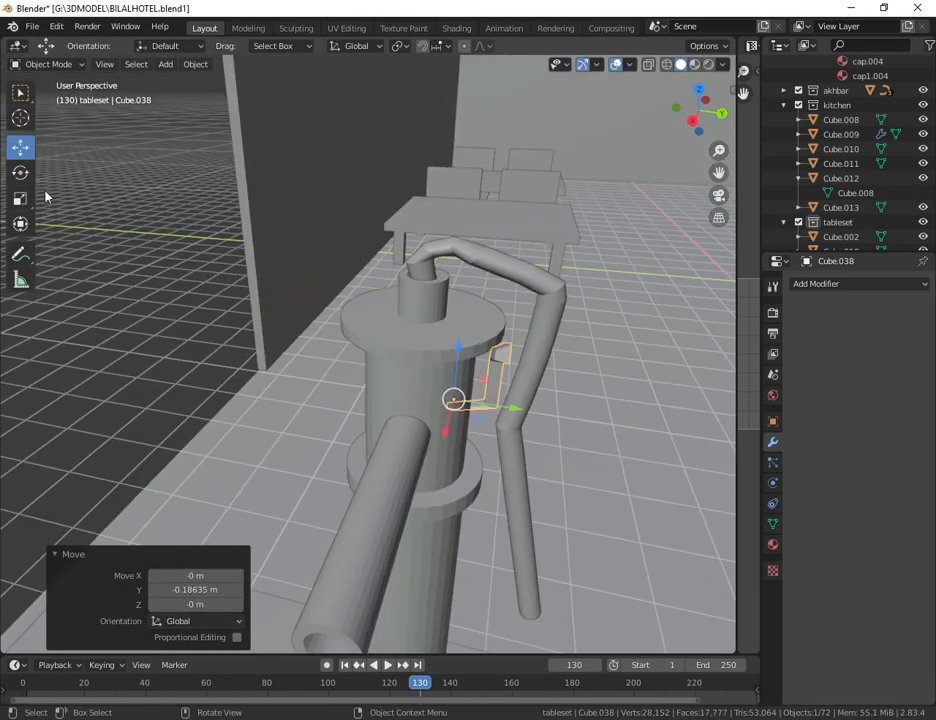
# Step: Try rotating the fork piece again and moving it about 0.218 m up and outward along Y beside the handle
pyautogui.click(20, 173)
pyautogui.moveTo(470, 428); pyautogui.dragTo(407, 393)
pyautogui.click(20, 147)
pyautogui.moveTo(515, 408); pyautogui.dragTo(572, 406)
pyautogui.moveTo(521, 360); pyautogui.dragTo(536, 323)
pyautogui.moveTo(580, 379); pyautogui.dragTo(599, 380)
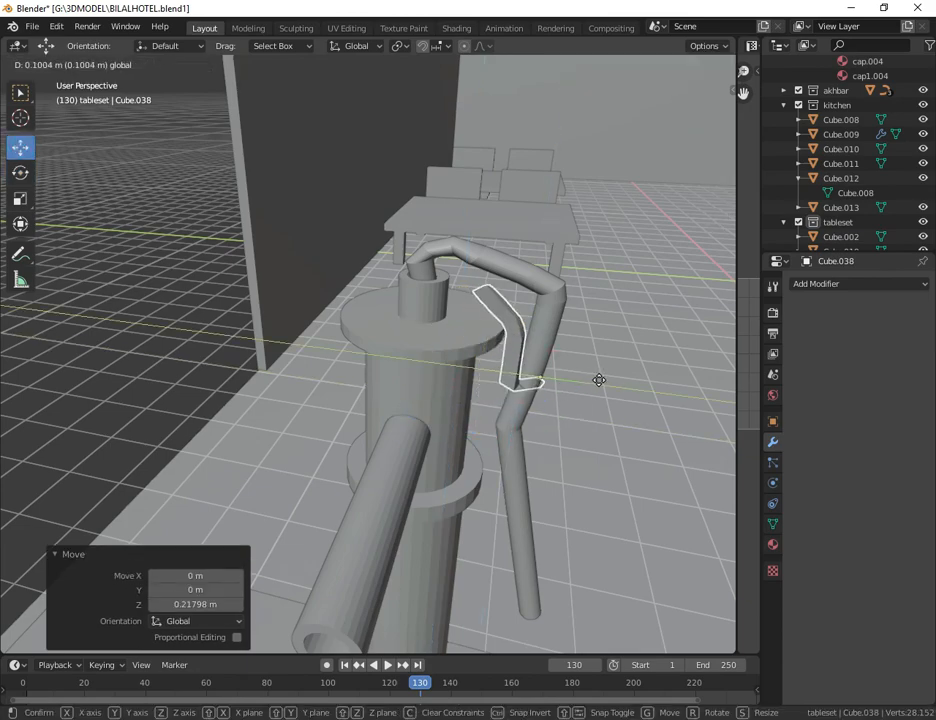
# Step: Undo the latest fork placement changes and delete the bent fork piece and the traced bracket
pyautogui.scroll(-4, 599, 380)
pyautogui.hotkey('ctrl', 'z')
pyautogui.hotkey('ctrl', 'z')
pyautogui.hotkey('ctrl', 'z')
pyautogui.hotkey('ctrl', 'z')
pyautogui.hotkey('ctrl', 'z')
pyautogui.hotkey('ctrl', 'z')
pyautogui.hotkey('ctrl', 'z')
pyautogui.hotkey('ctrl', 'z')
pyautogui.moveTo(589, 578); pyautogui.dragTo(589, 410)
pyautogui.moveTo(640, 452); pyautogui.dragTo(508, 428)
pyautogui.moveTo(449, 385); pyautogui.dragTo(447, 350)
pyautogui.press('Delete')
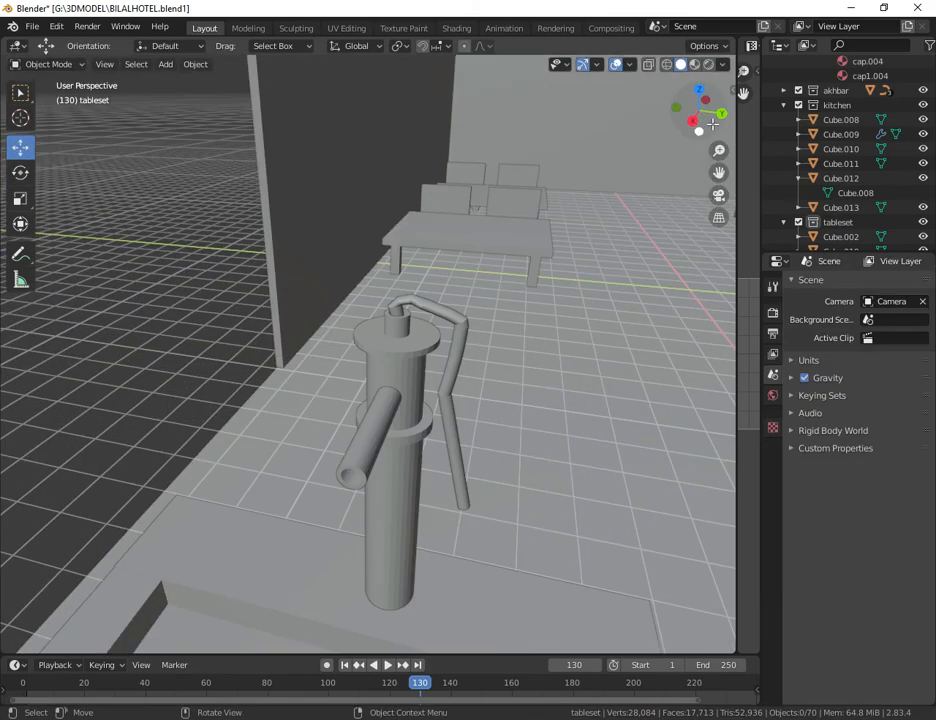